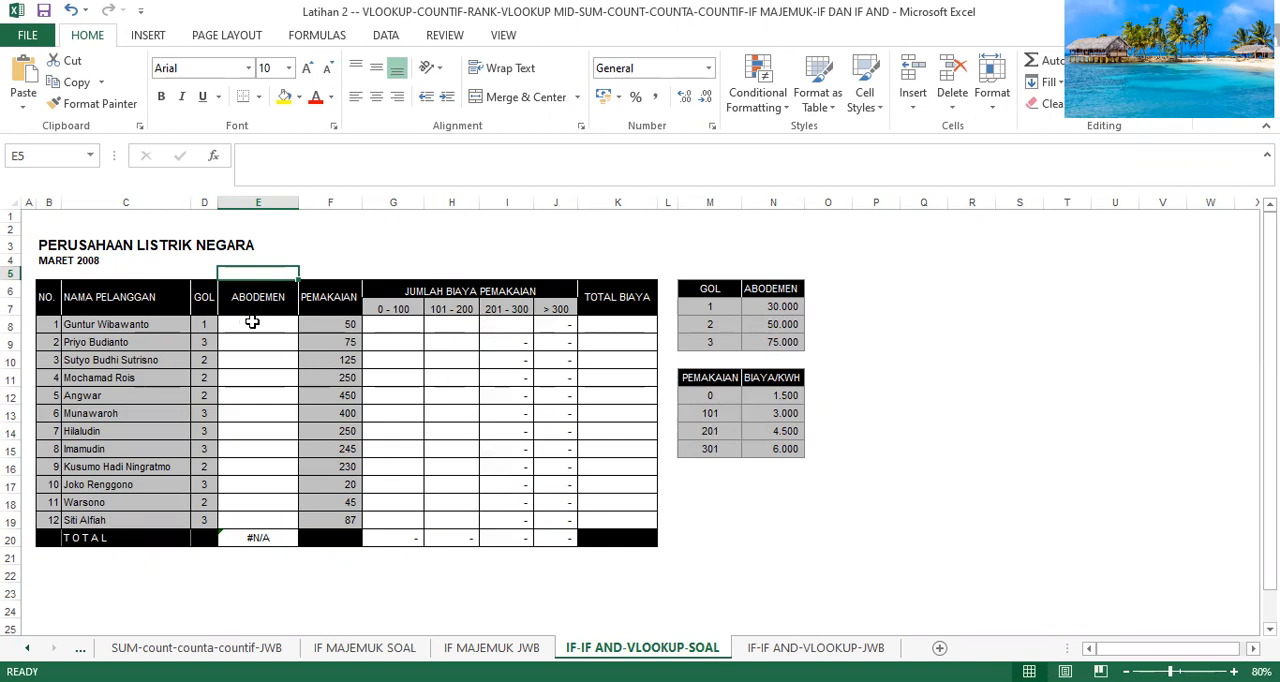
# Start a VLOOKUP formula in the first ABODEMEN cell, E8, with D8 as the lookup value.
pyautogui.click(252, 323)
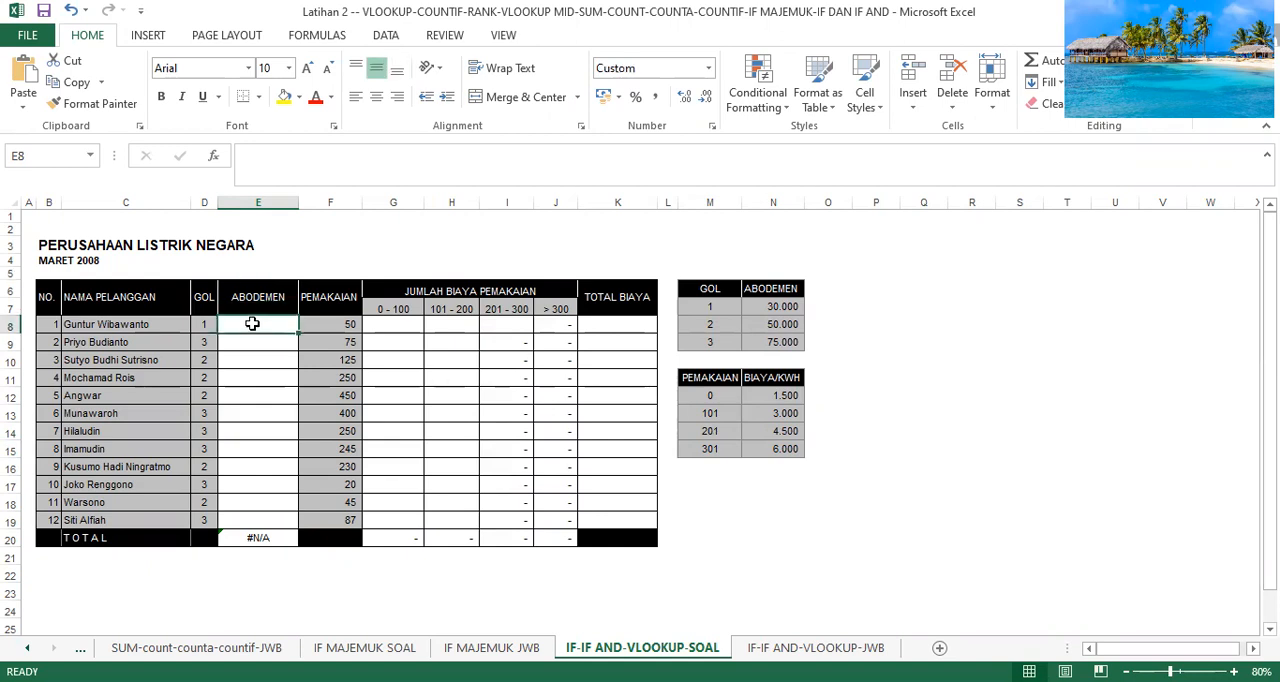
pyautogui.write('=')
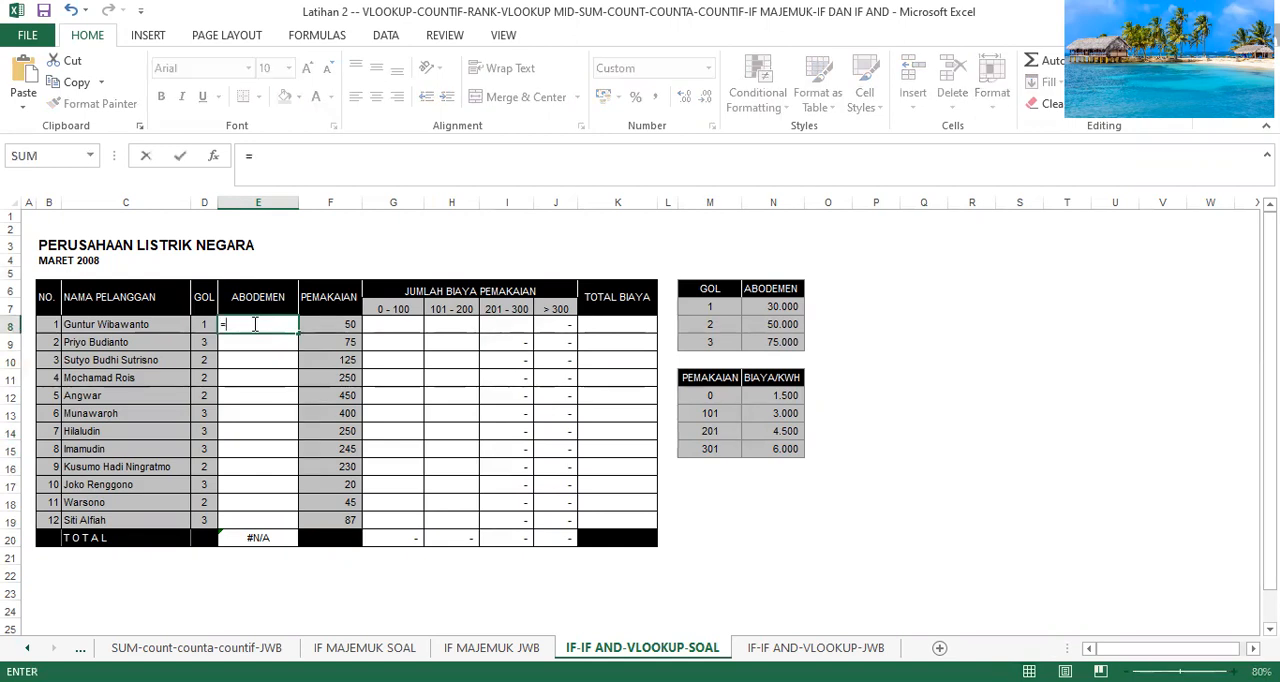
pyautogui.write('vlook')
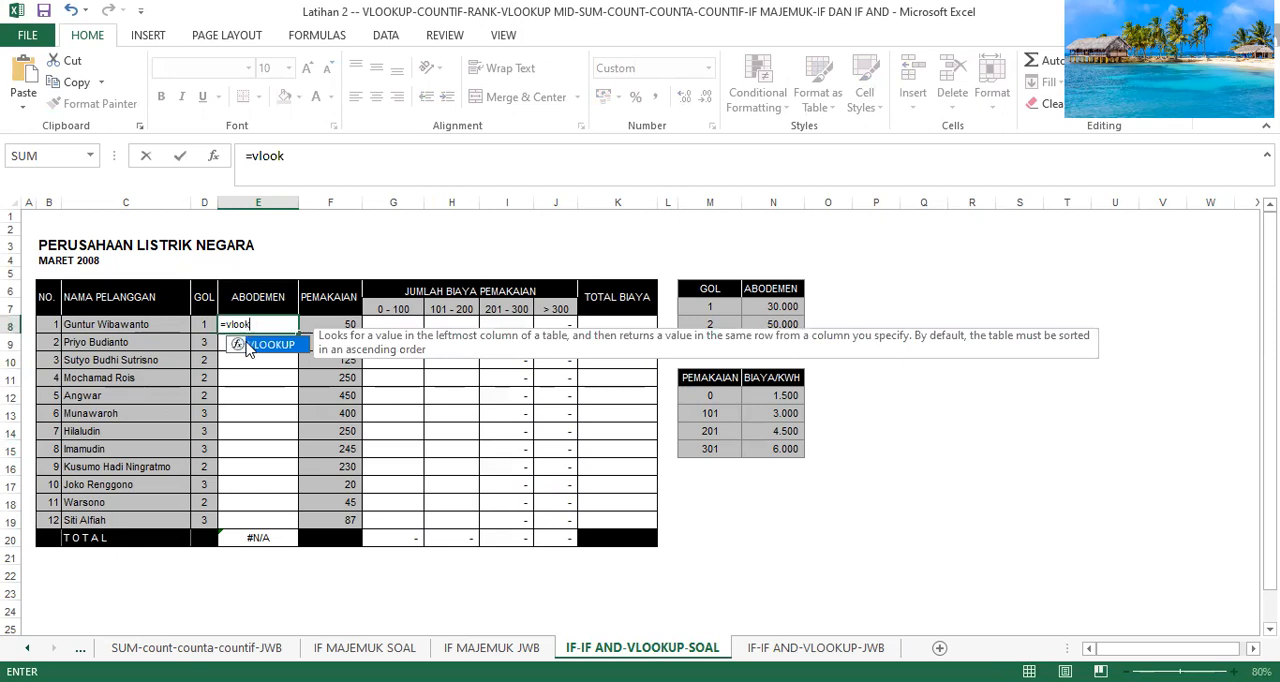
pyautogui.doubleClick(248, 345)
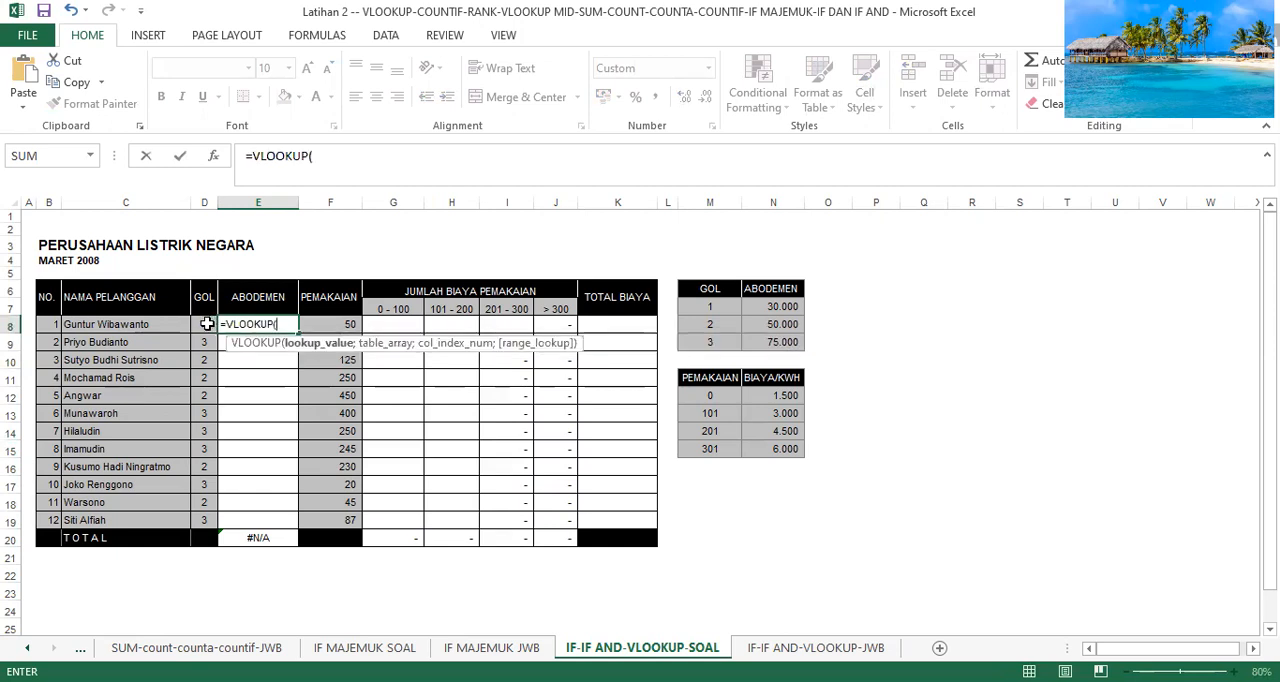
pyautogui.click(205, 324)
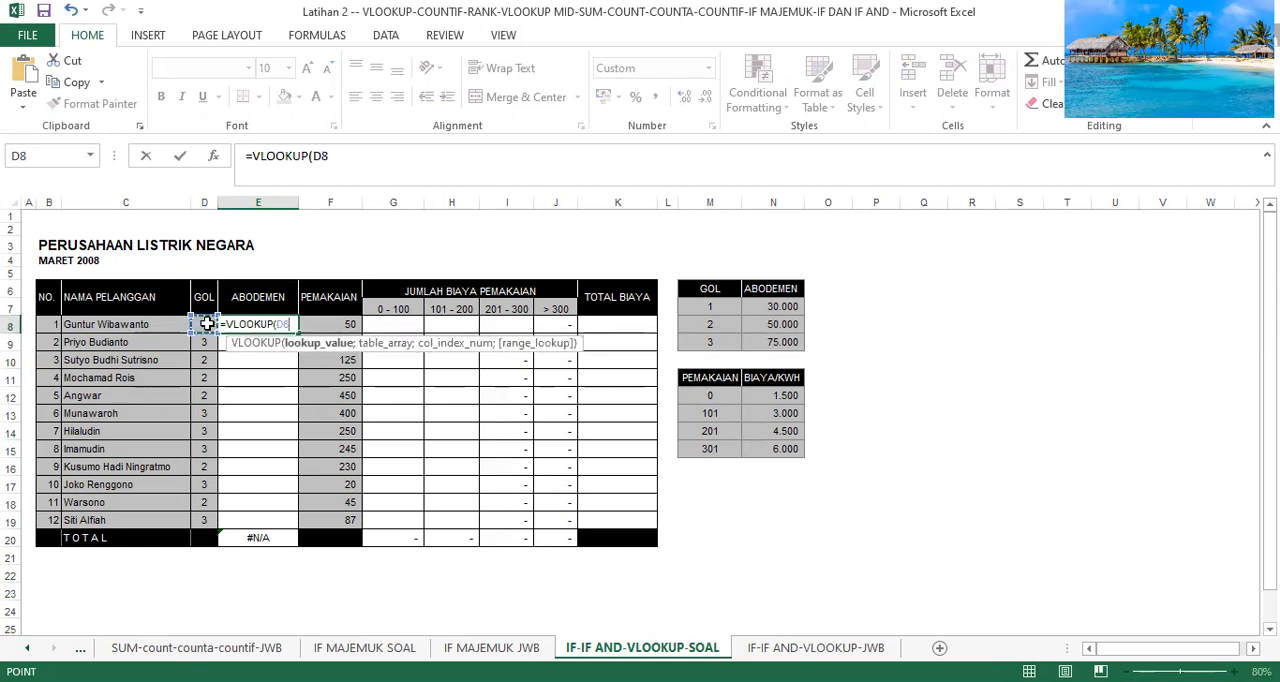
pyautogui.write(';')
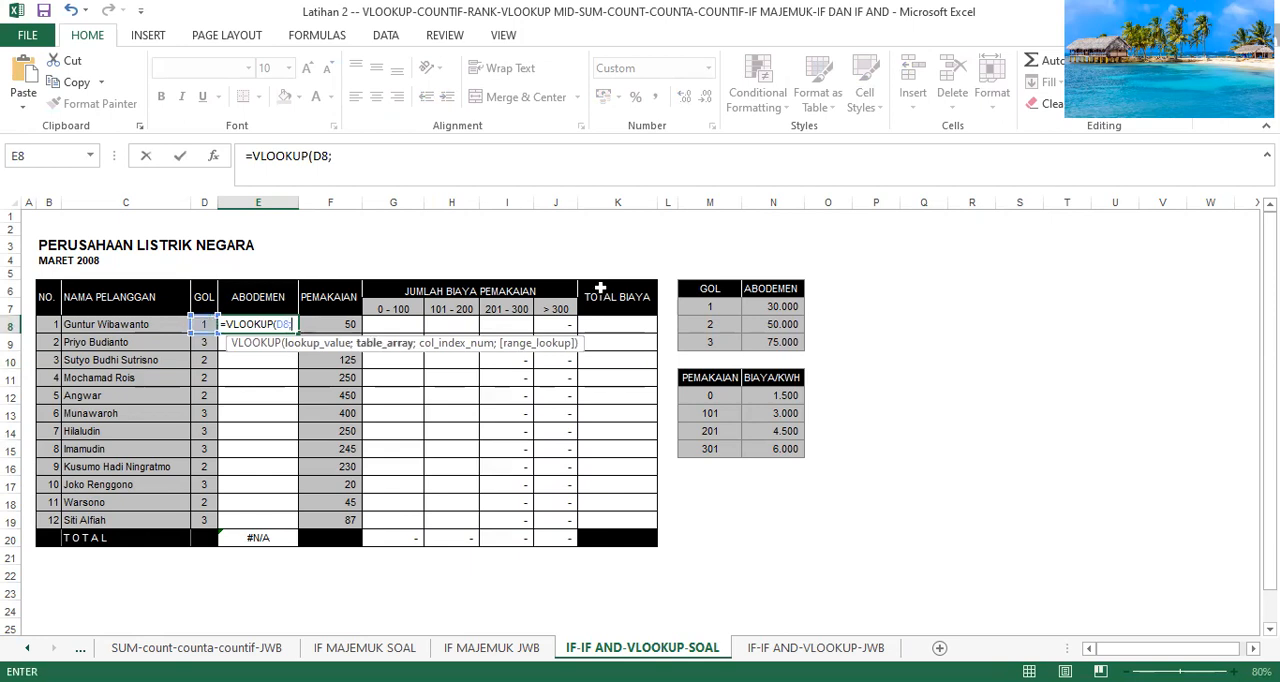
# Complete the VLOOKUP in E8 with the relative range M7:N9 as table array and column index 2.
pyautogui.click(711, 307)
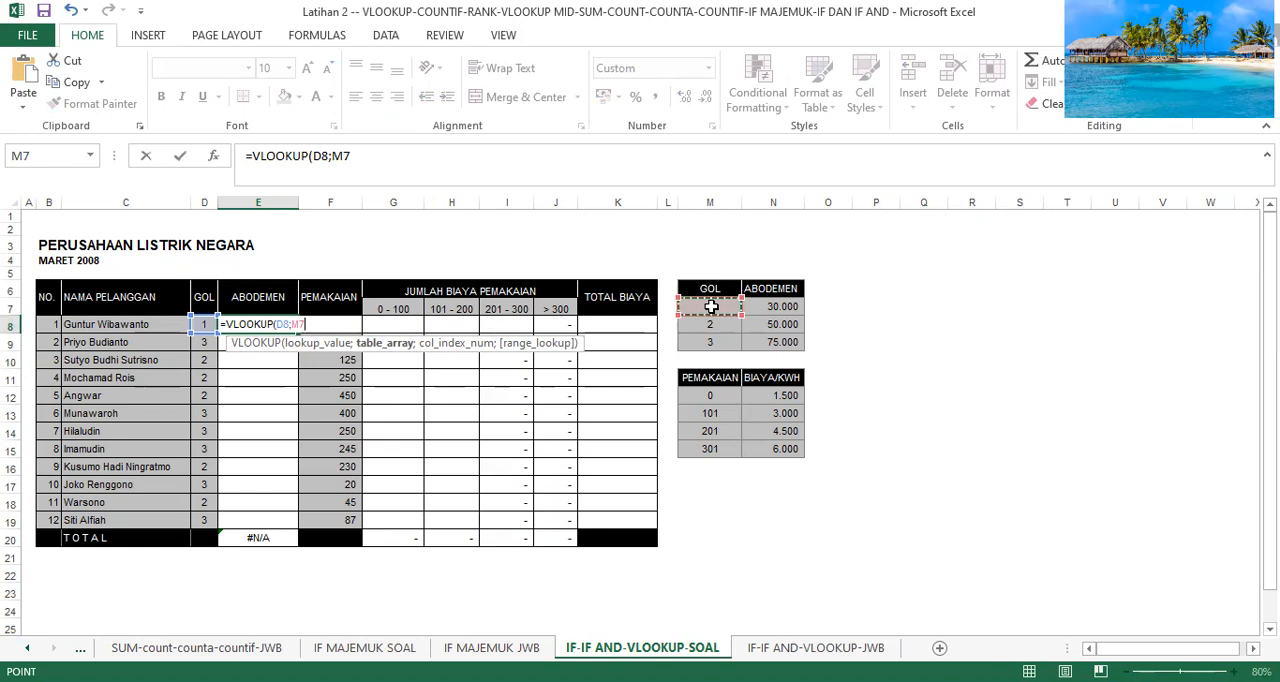
pyautogui.press('F4')
pyautogui.press('F8')
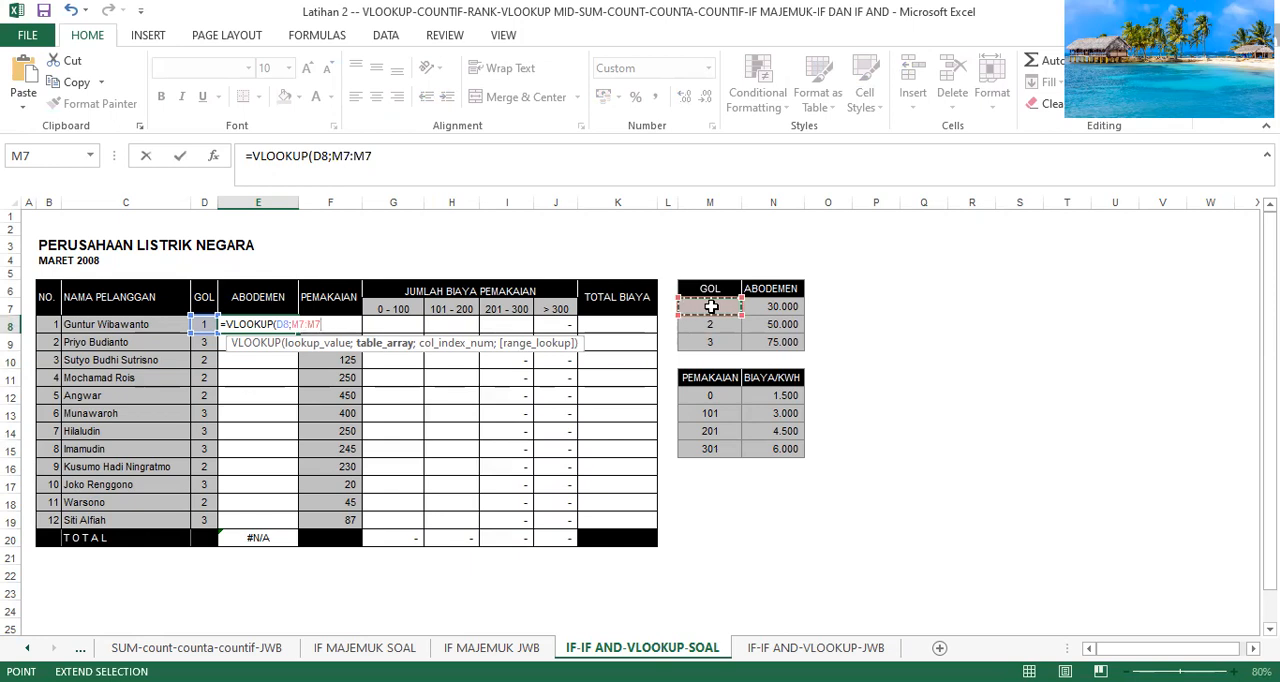
pyautogui.press('Right')
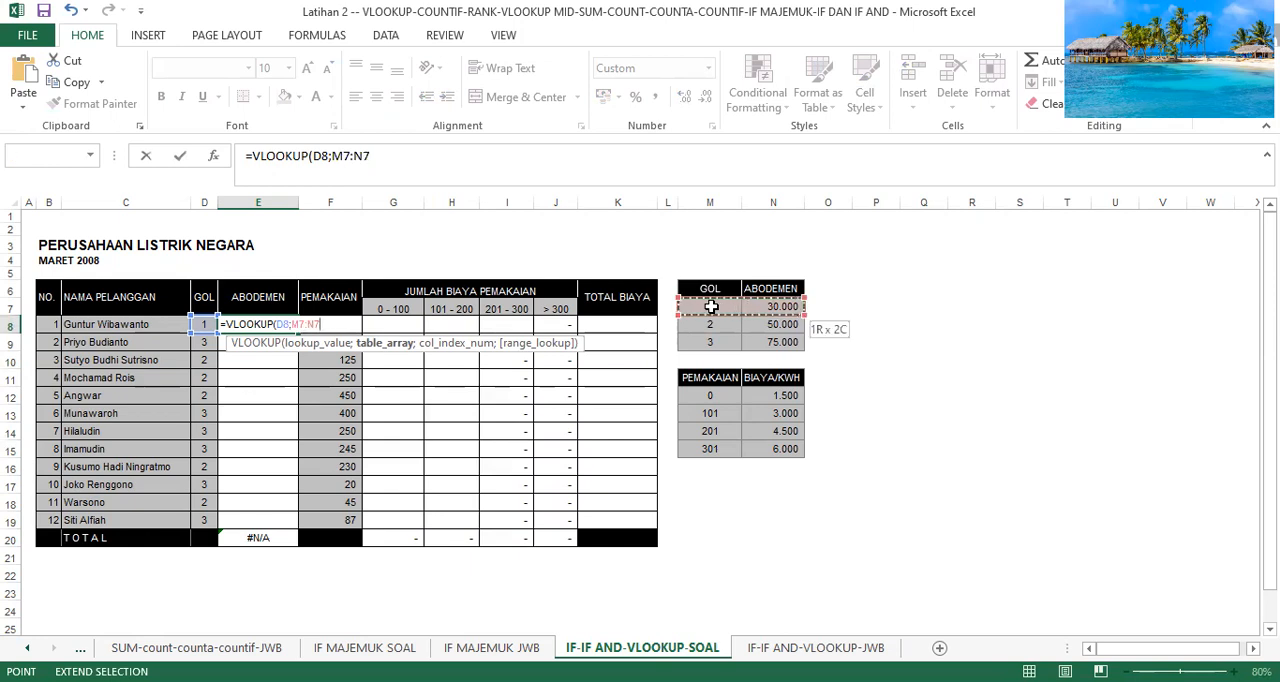
pyautogui.press('Down')
pyautogui.press('Down')
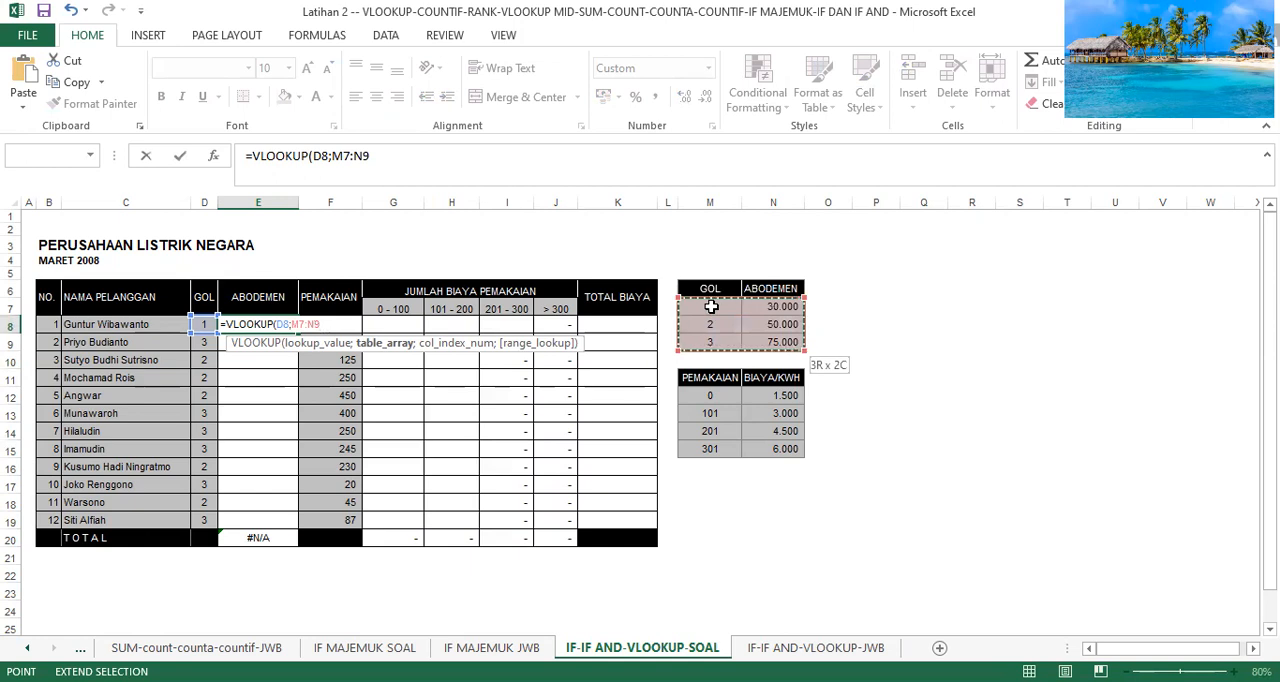
pyautogui.write(';2')
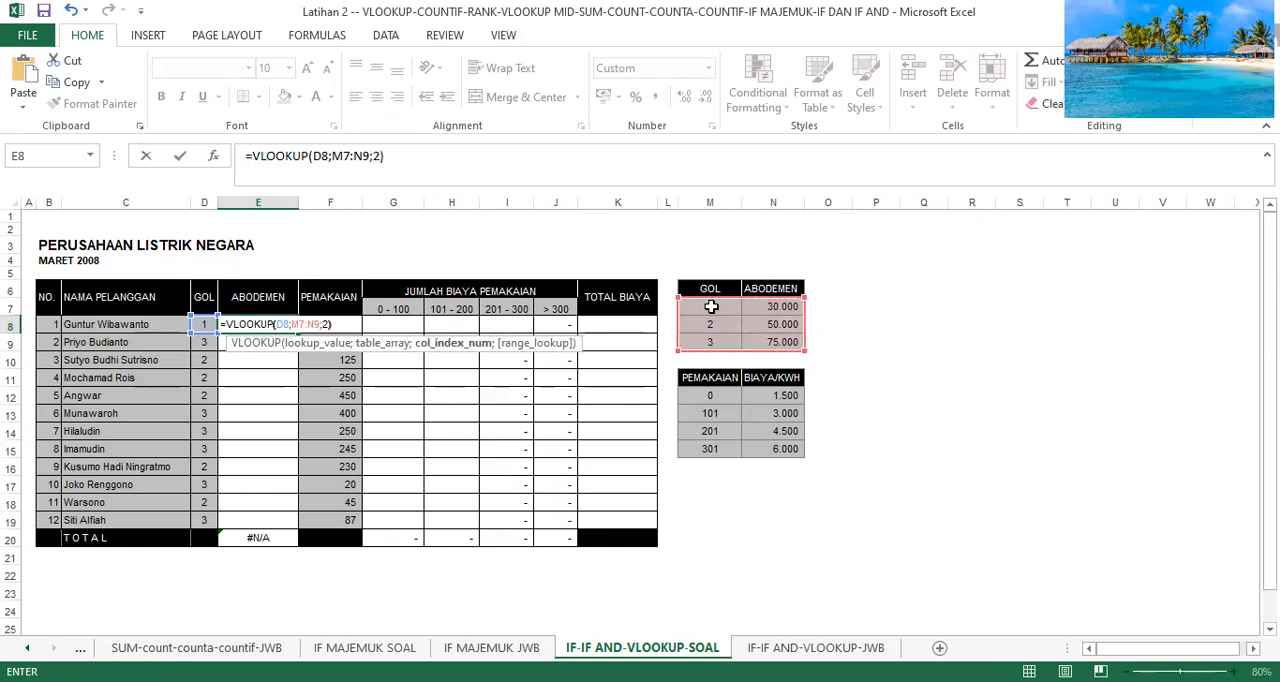
pyautogui.write(')')
pyautogui.press('Return')
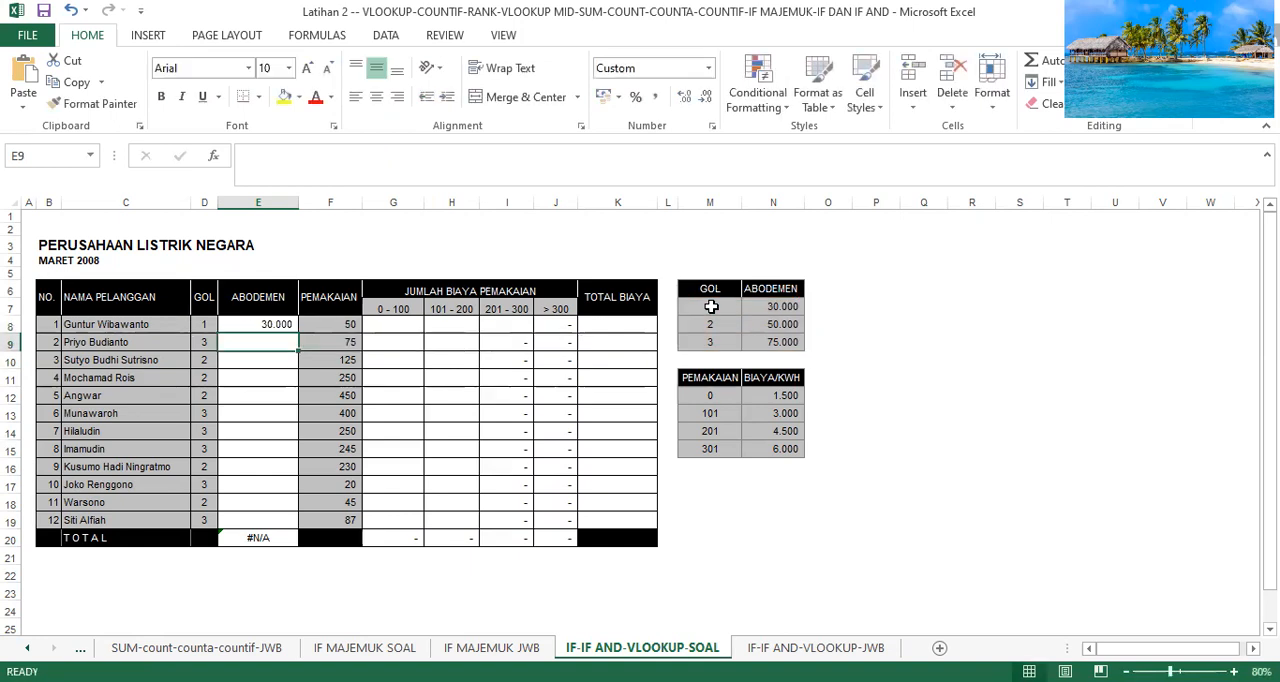
# Fill the E8 formula down to E19, inspect the copied formulas, and refill from E9 down through E20.
pyautogui.click(244, 325)
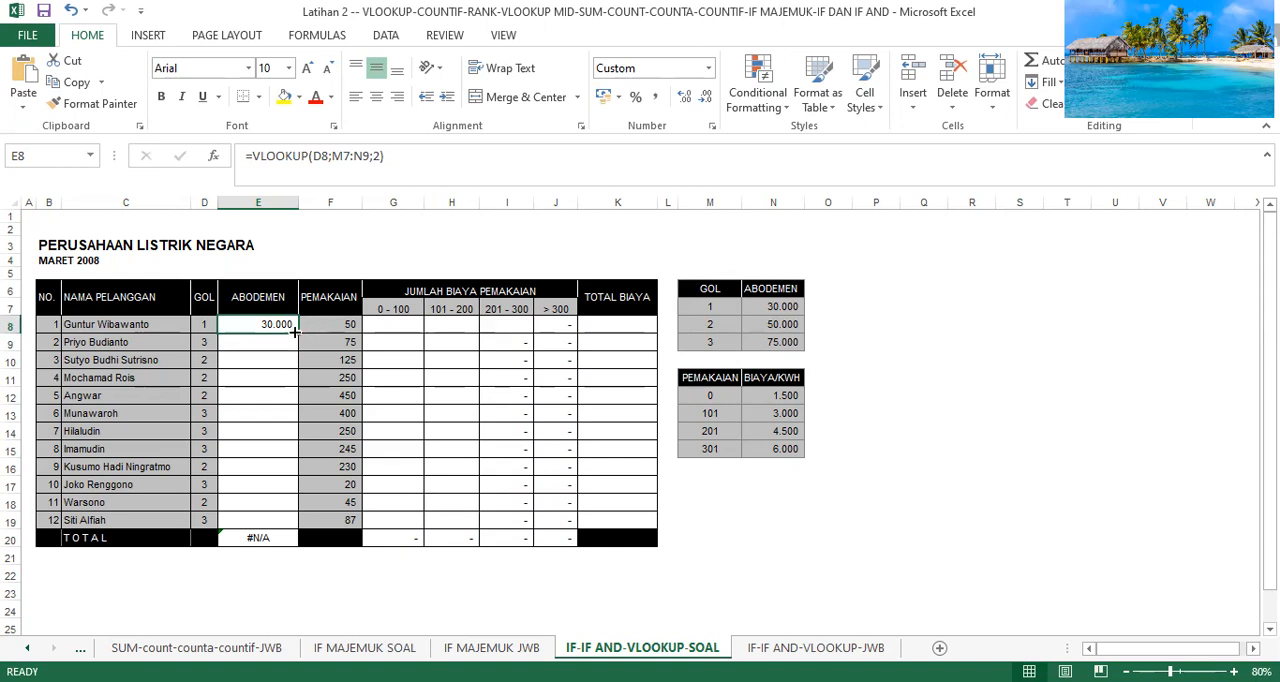
pyautogui.moveTo(294, 331); pyautogui.dragTo(266, 536)
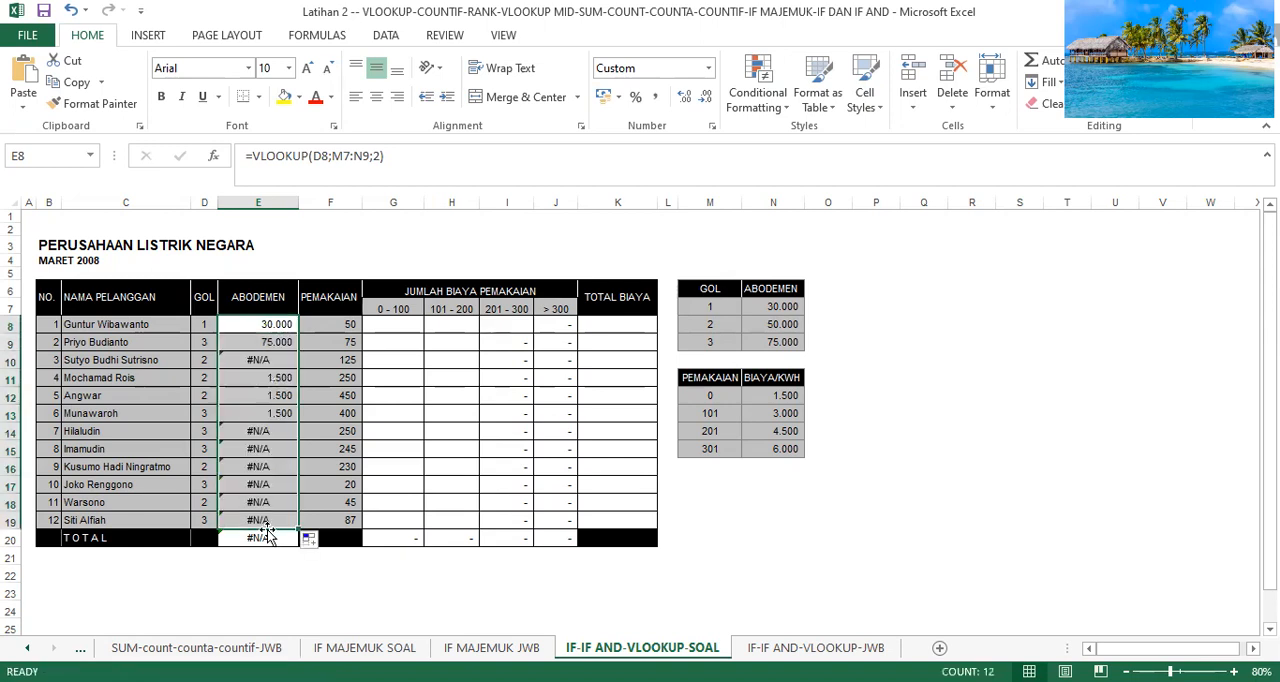
pyautogui.click(263, 363)
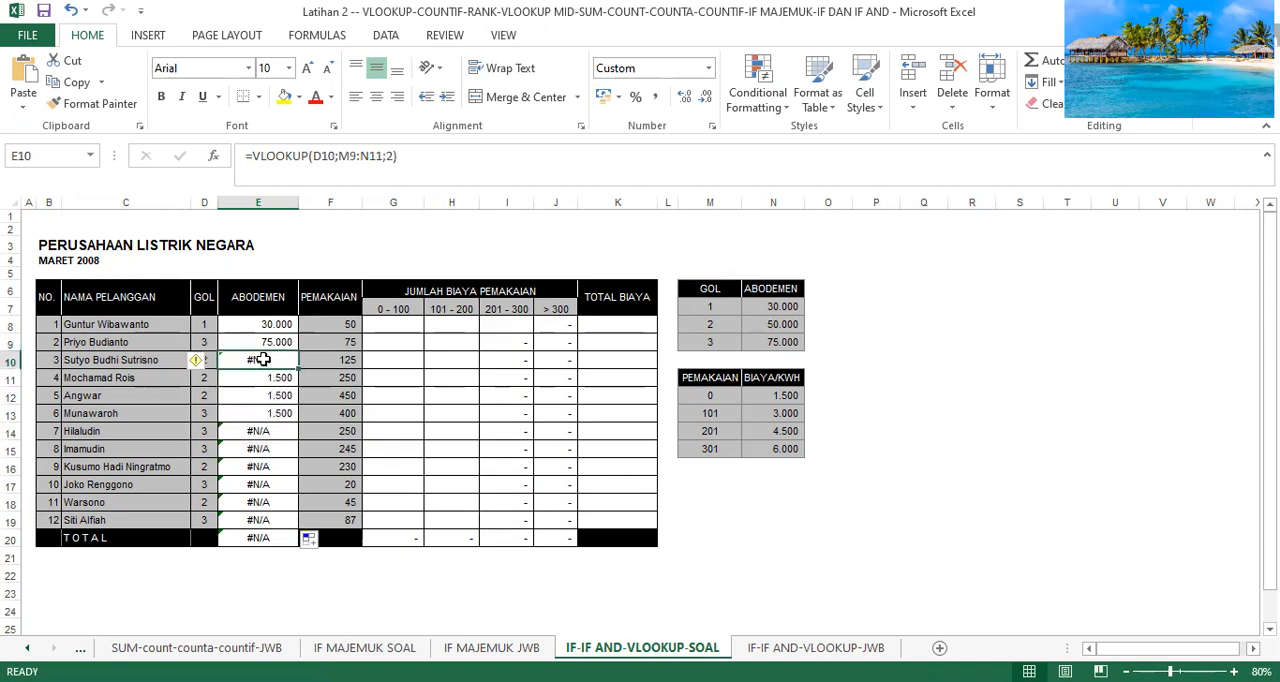
pyautogui.click(284, 341)
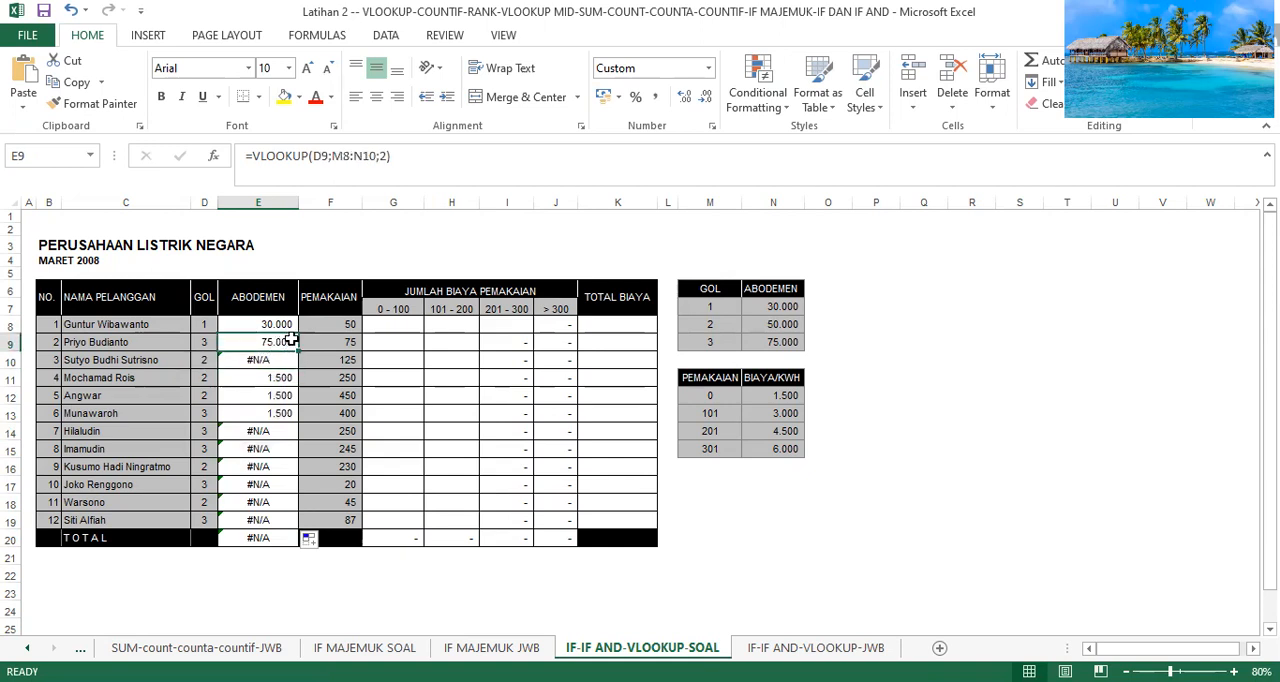
pyautogui.doubleClick(297, 349)
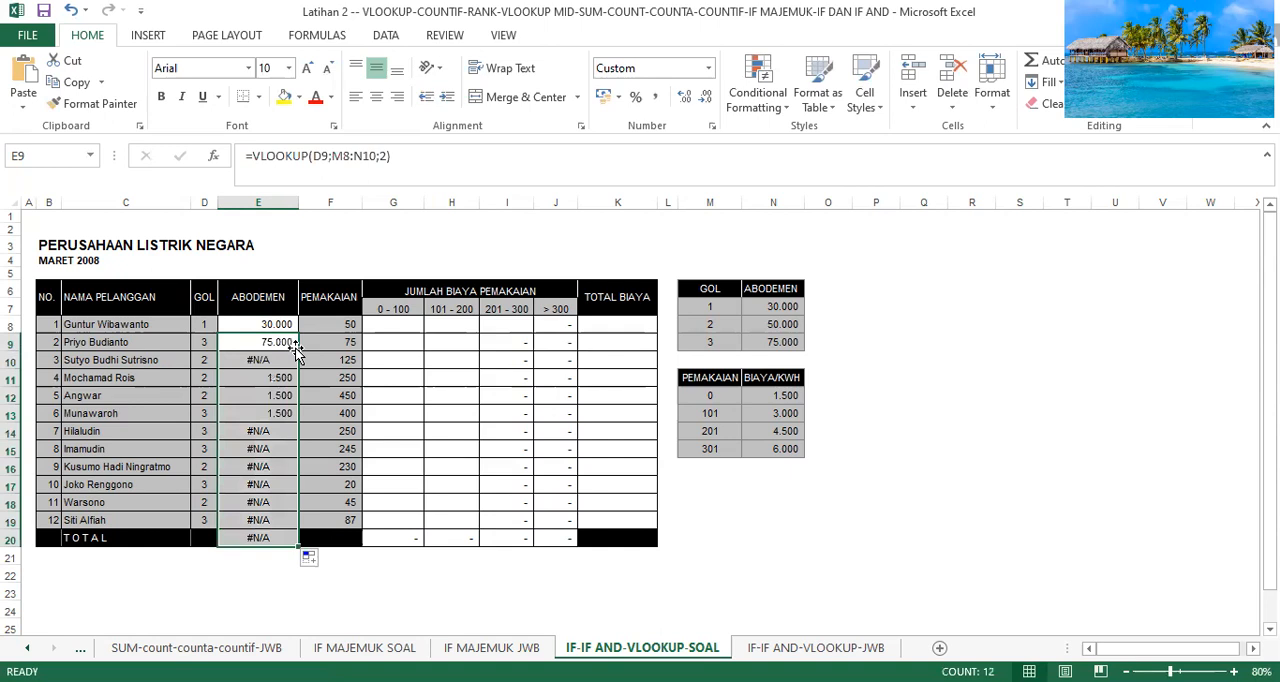
# Clear the contents of the ABODEMEN column from E8 through the TOTAL row, E20.
pyautogui.click(285, 326)
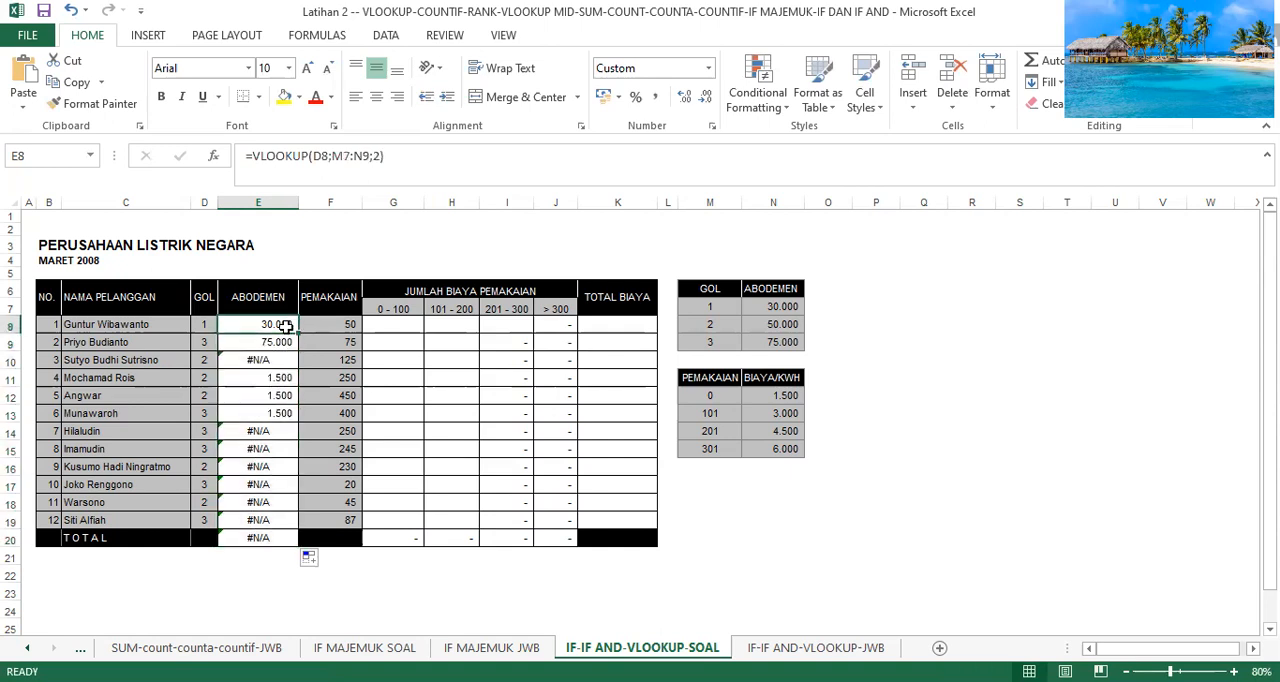
pyautogui.hotkey('shift', 'Down')
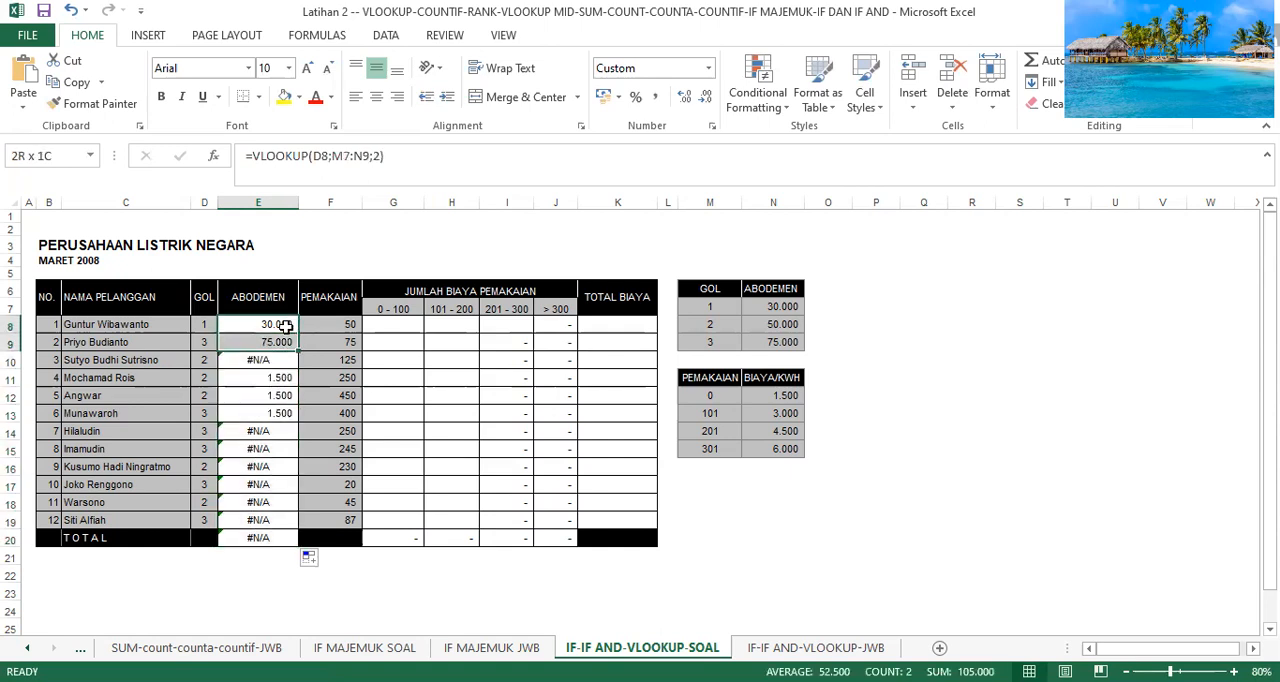
pyautogui.hotkey('ctrl', 'shift', 'Down')
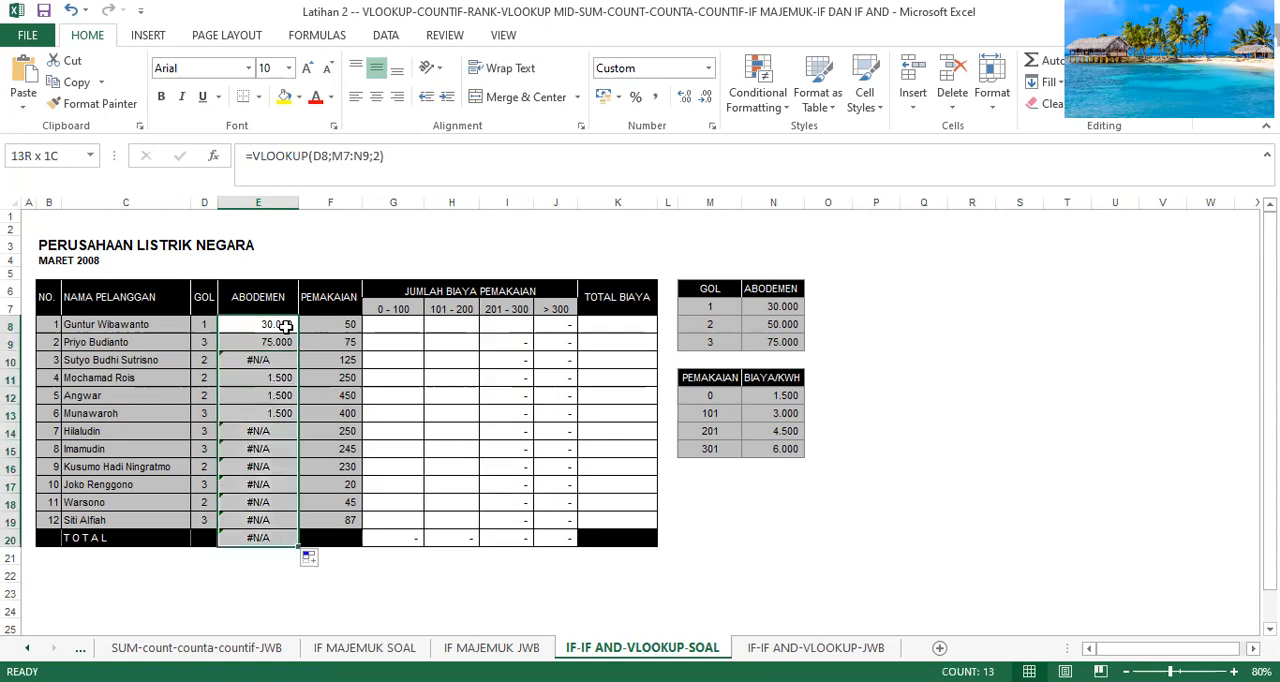
pyautogui.press('Delete')
# Begin a new VLOOKUP formula in the emptied cell E8, using D8 as the lookup value.
pyautogui.click(285, 324)
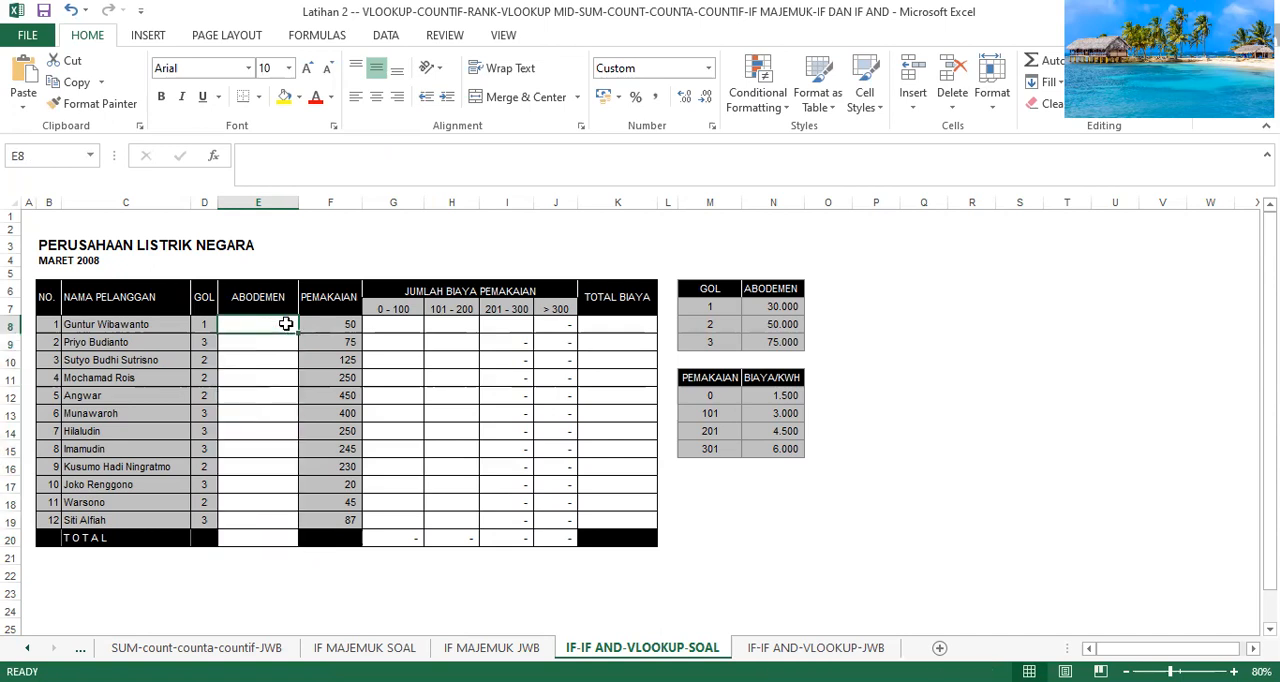
pyautogui.write('=')
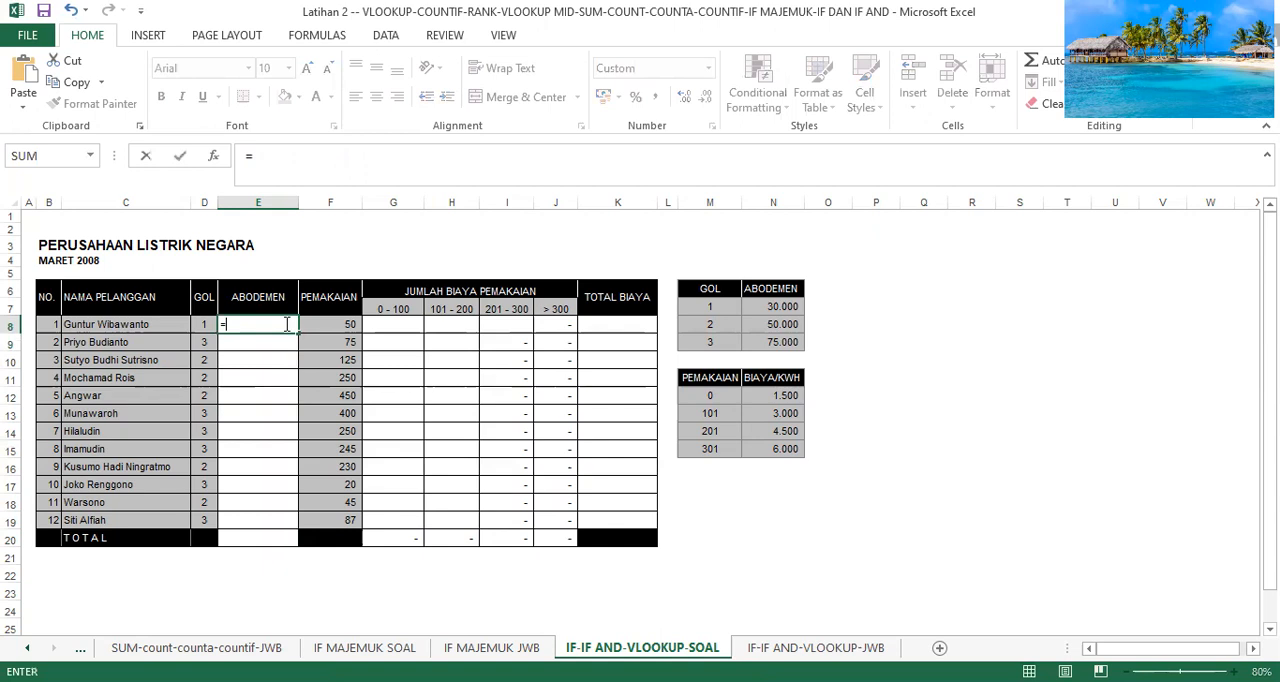
pyautogui.write('v')
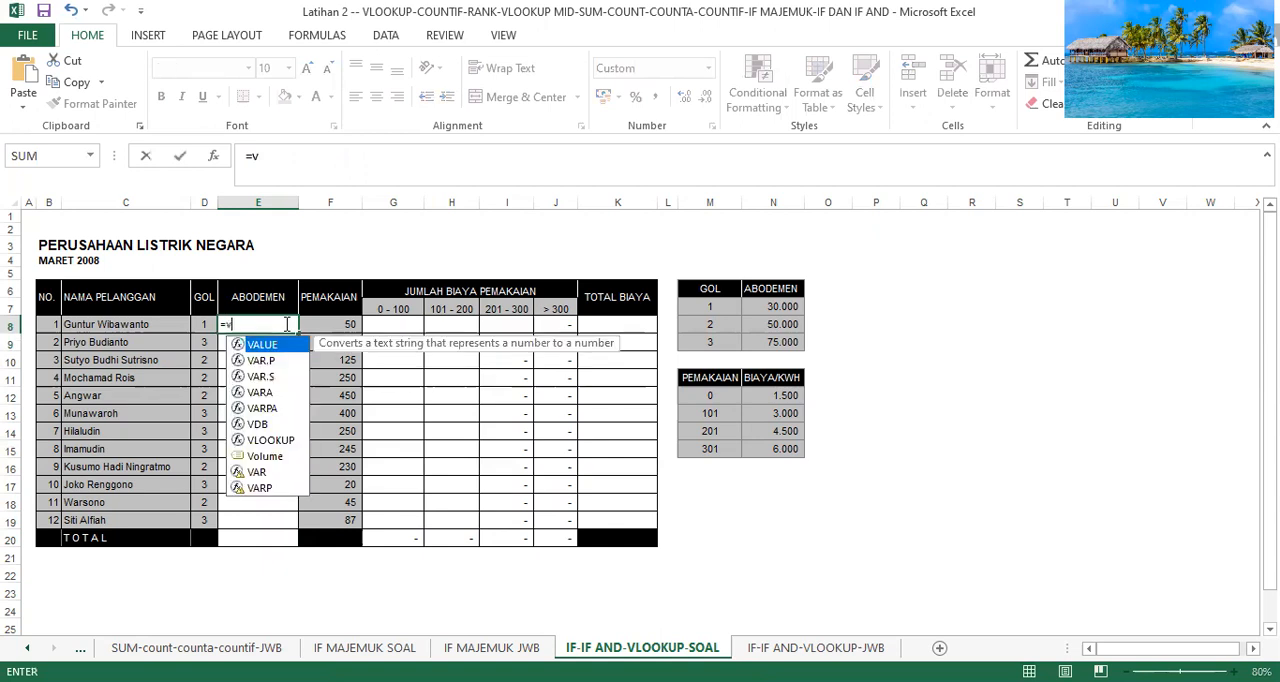
pyautogui.write('l')
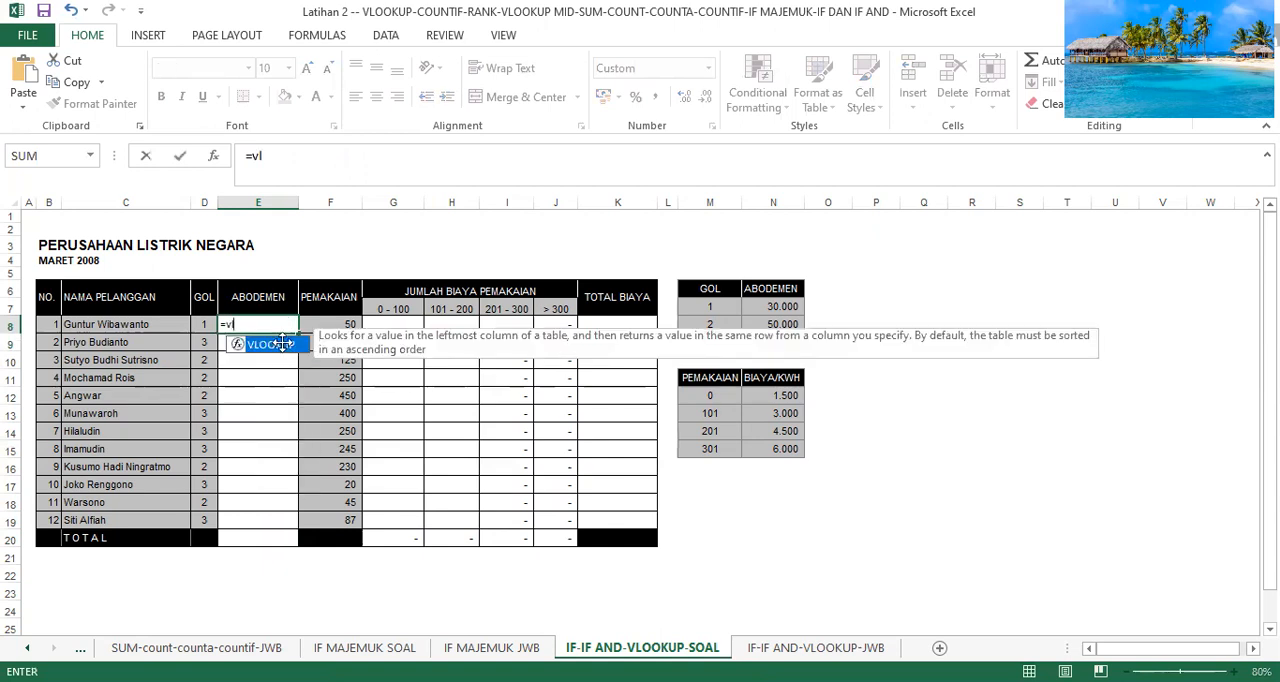
pyautogui.doubleClick(282, 345)
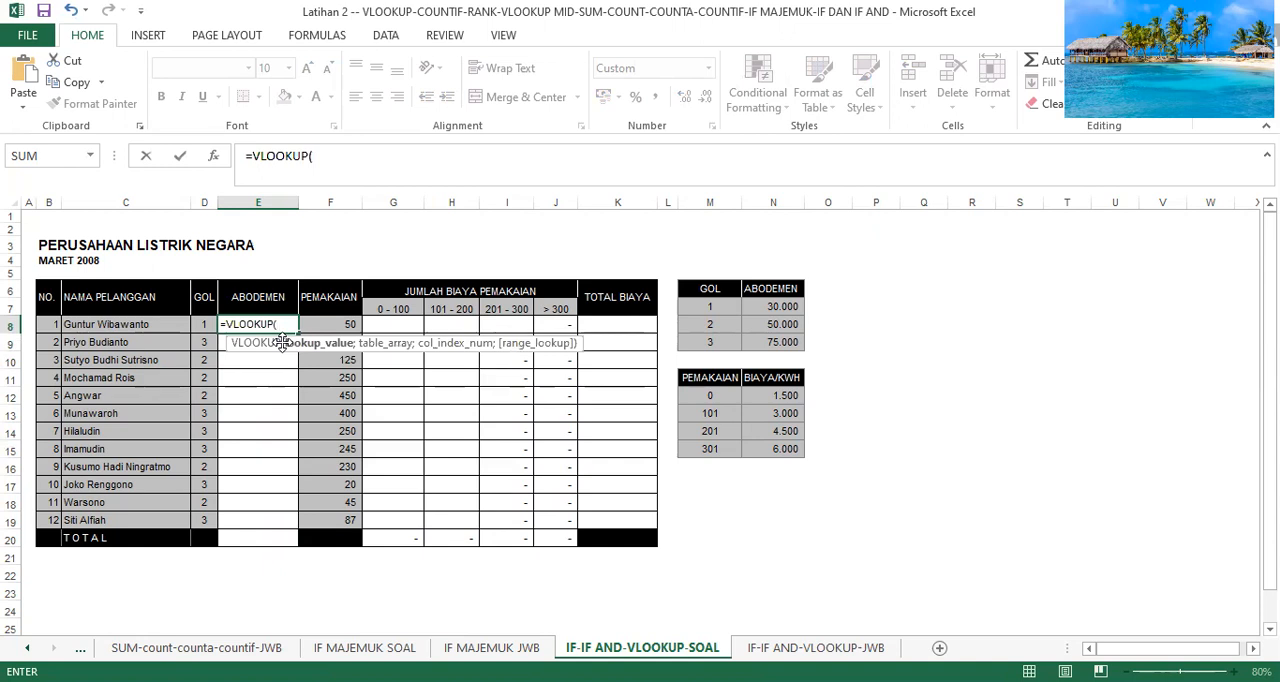
pyautogui.click(203, 325)
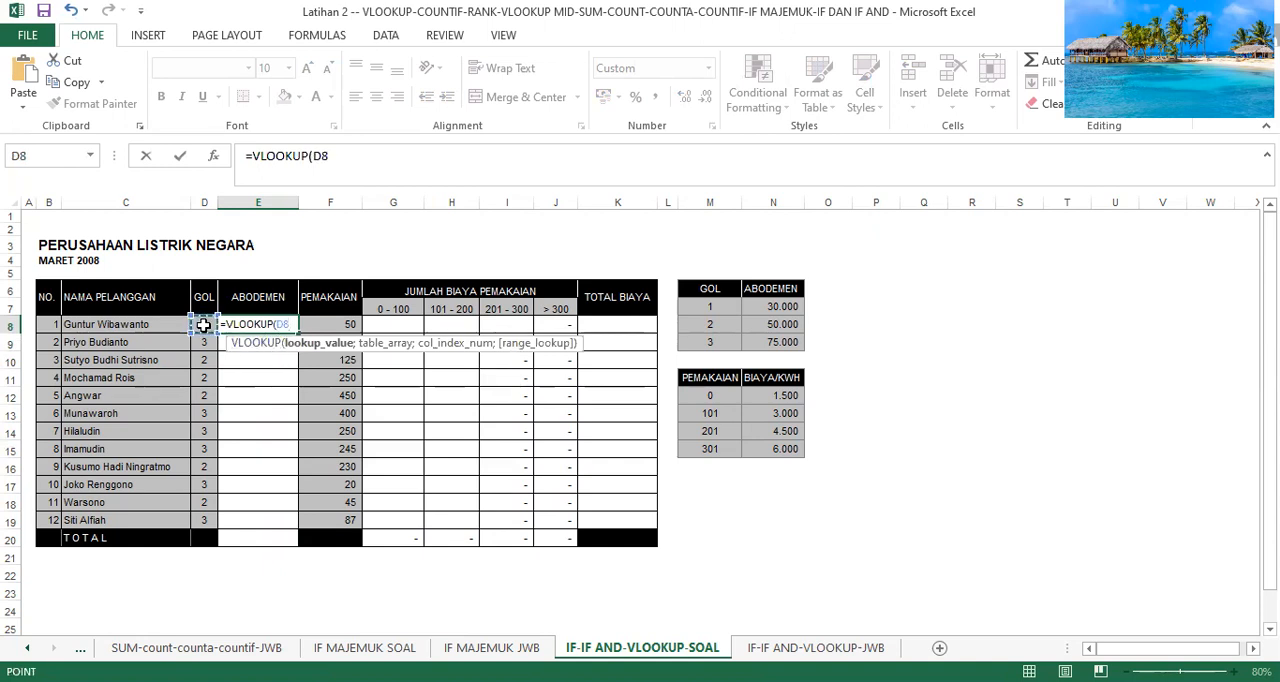
pyautogui.write(';')
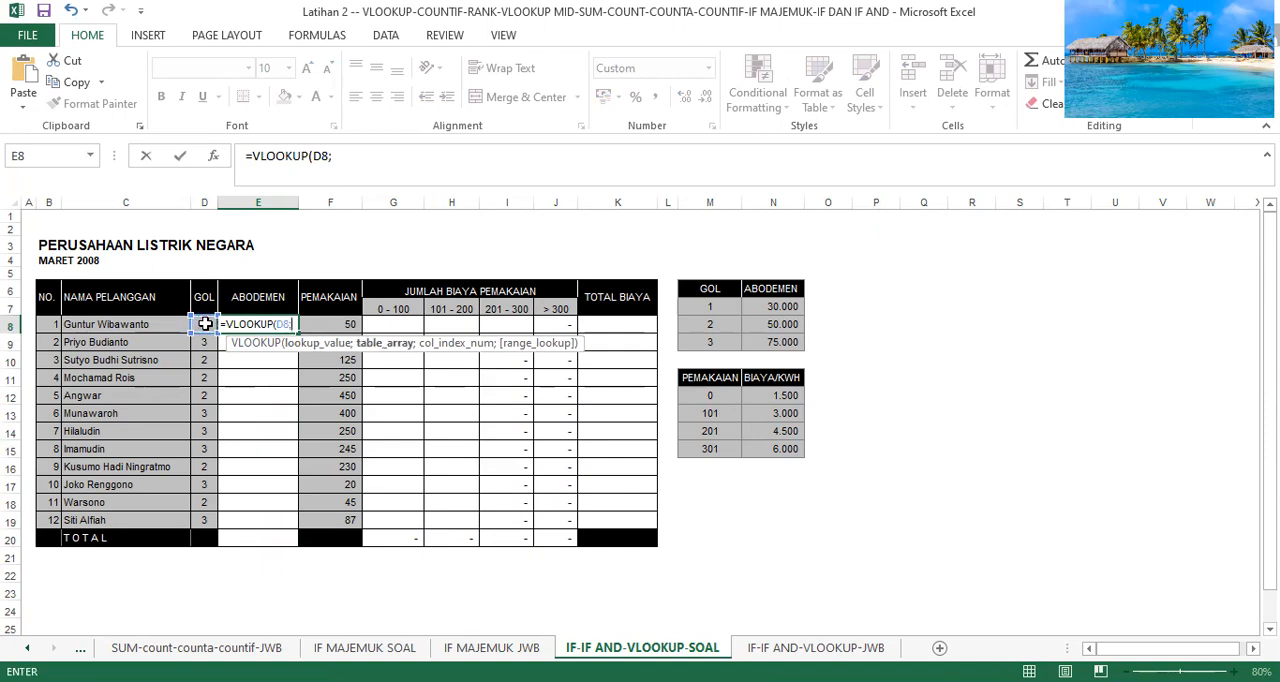
# Finish the E8 VLOOKUP with the absolute table range $M$7:$N$9 and column index 2.
pyautogui.click(715, 311)
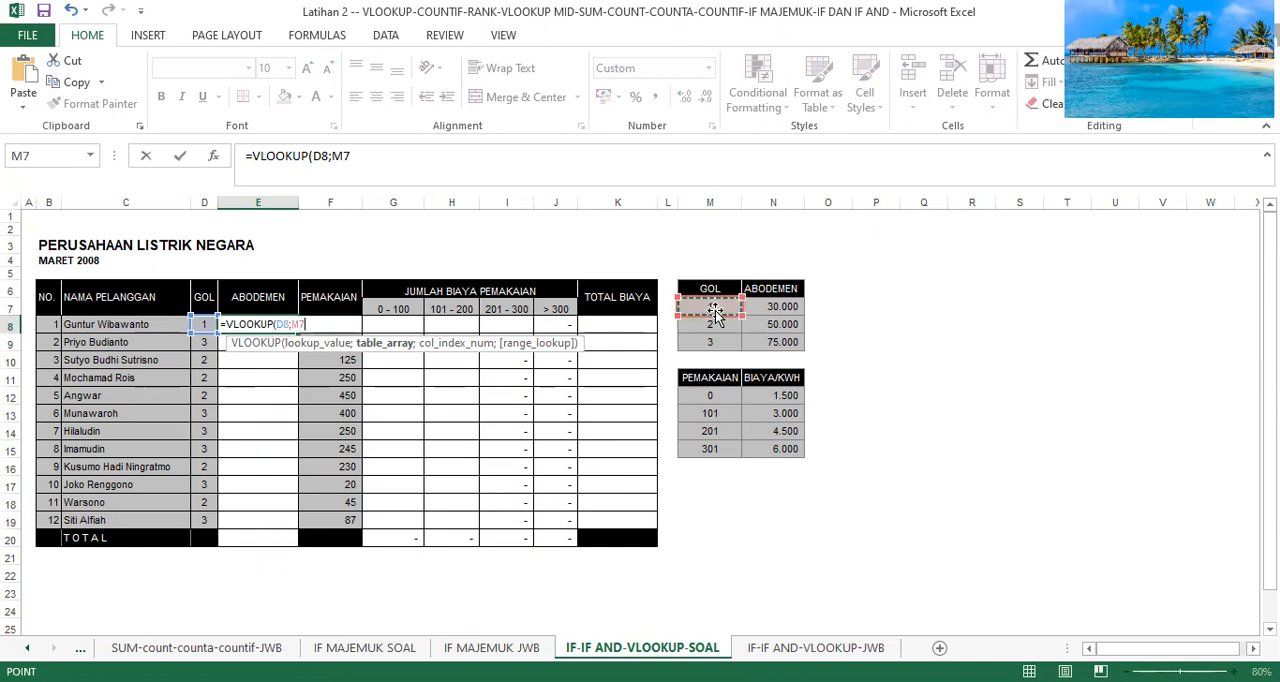
pyautogui.press('F4')
pyautogui.press('F8')
pyautogui.click(715, 311)
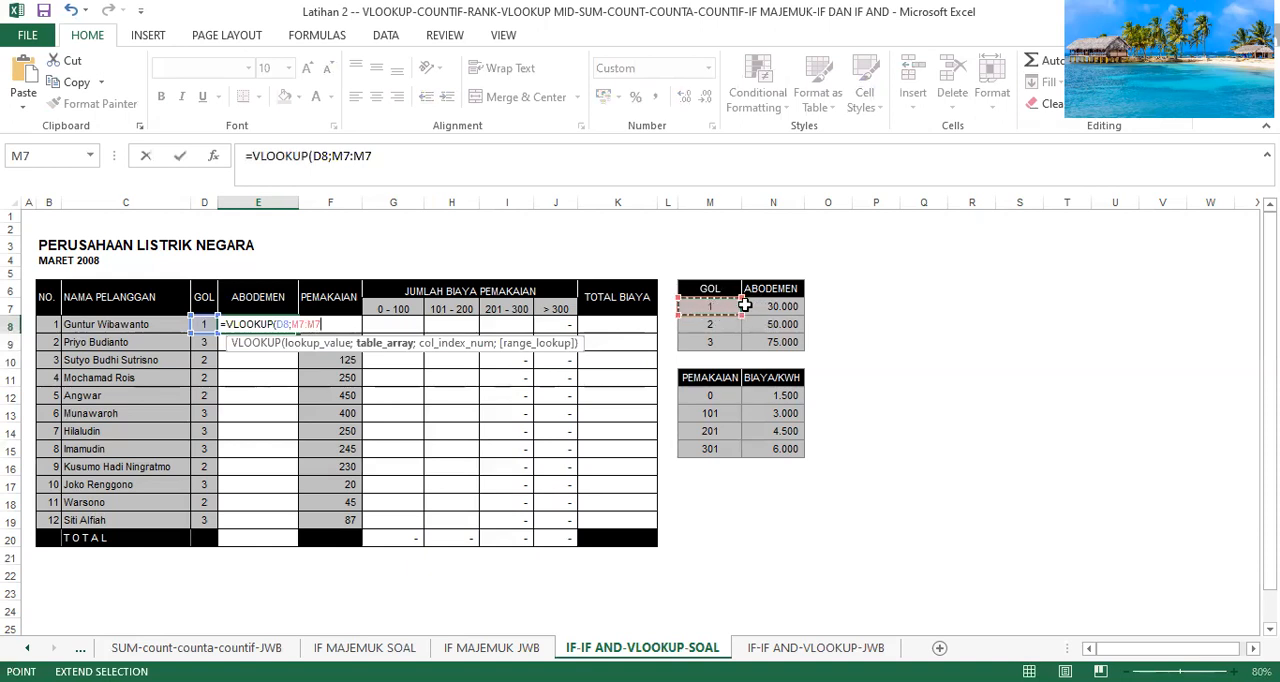
pyautogui.moveTo(744, 310); pyautogui.dragTo(743, 305)
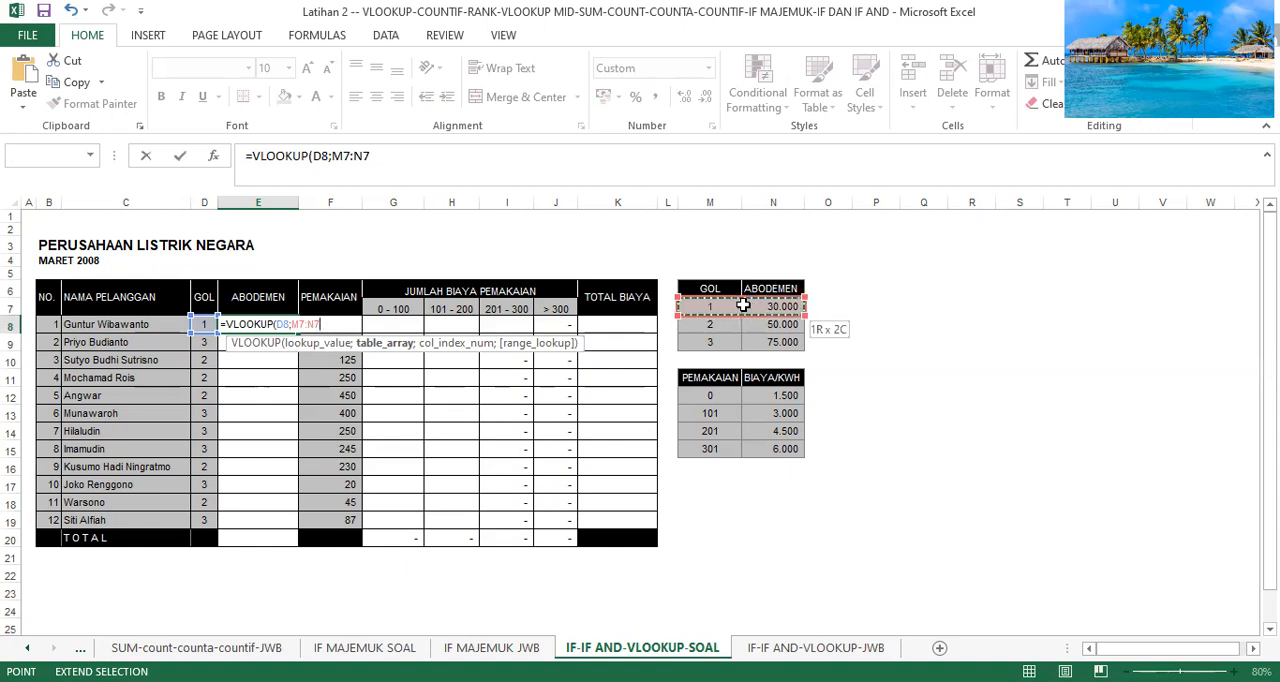
pyautogui.press('Down')
pyautogui.press('Down')
pyautogui.press('F4')
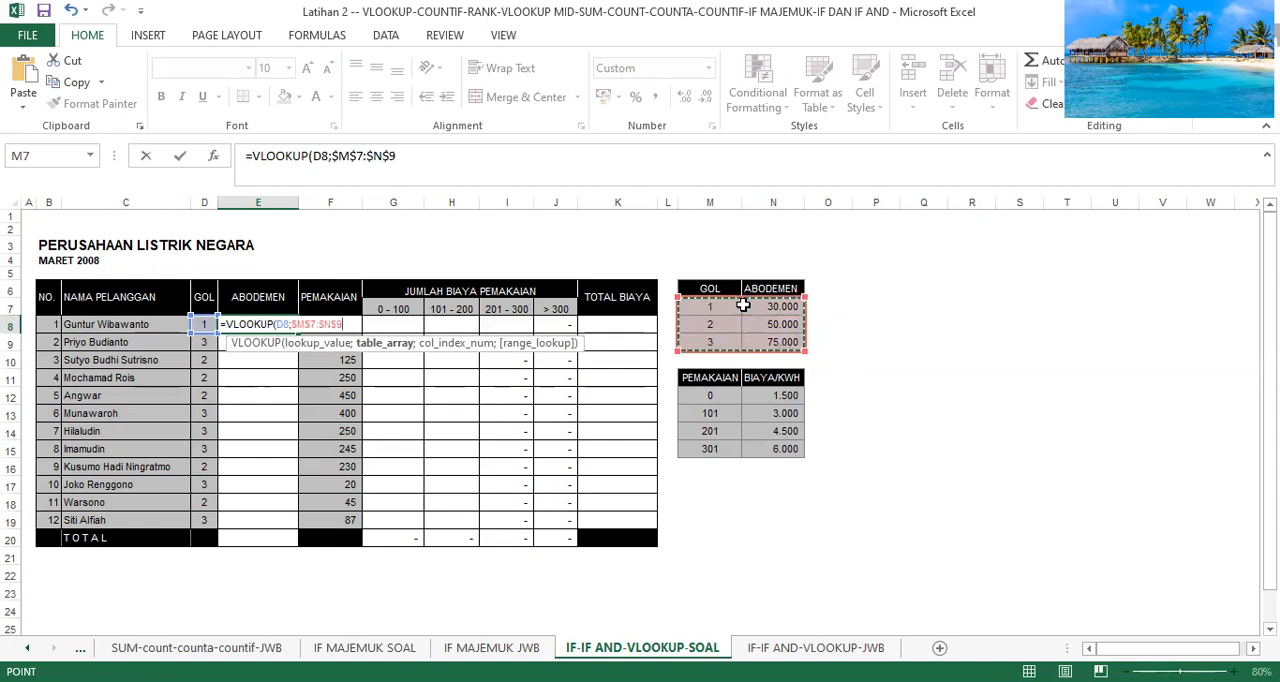
pyautogui.write(';2')
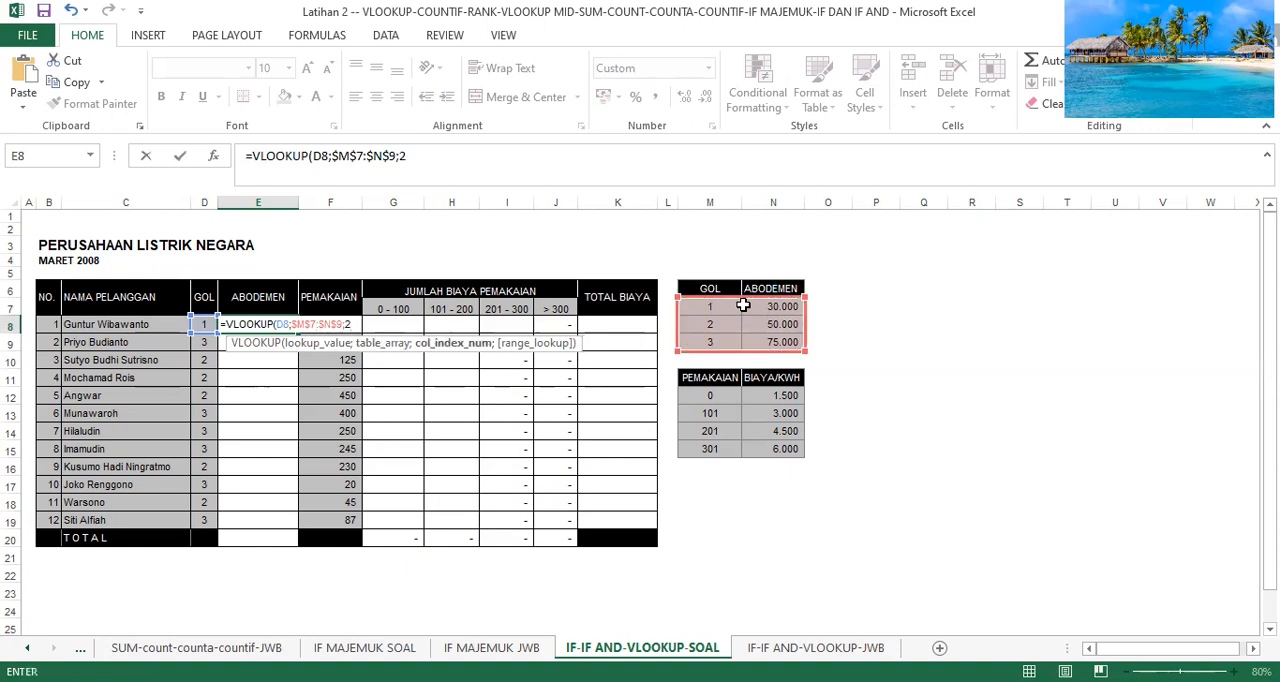
pyautogui.press('Return')
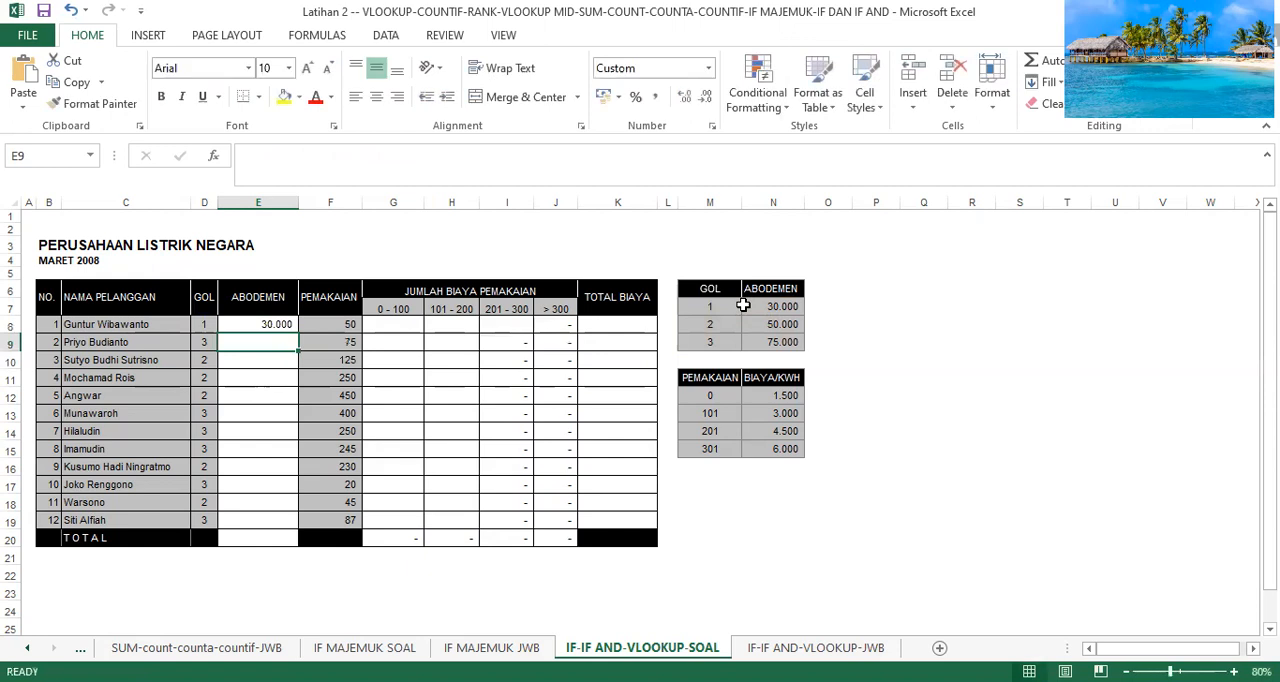
# Copy the VLOOKUP formula from E8 down to E19 for all customers.
pyautogui.click(292, 322)
pyautogui.moveTo(296, 333); pyautogui.dragTo(289, 521)
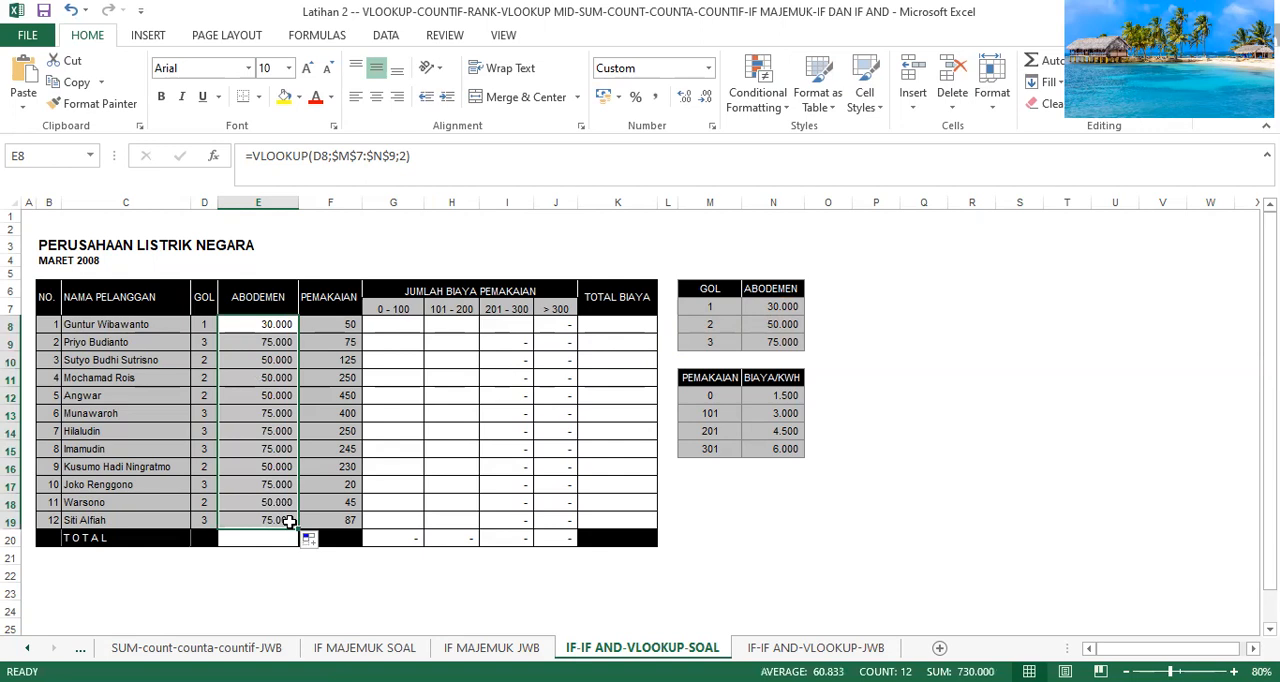
pyautogui.click(409, 228)
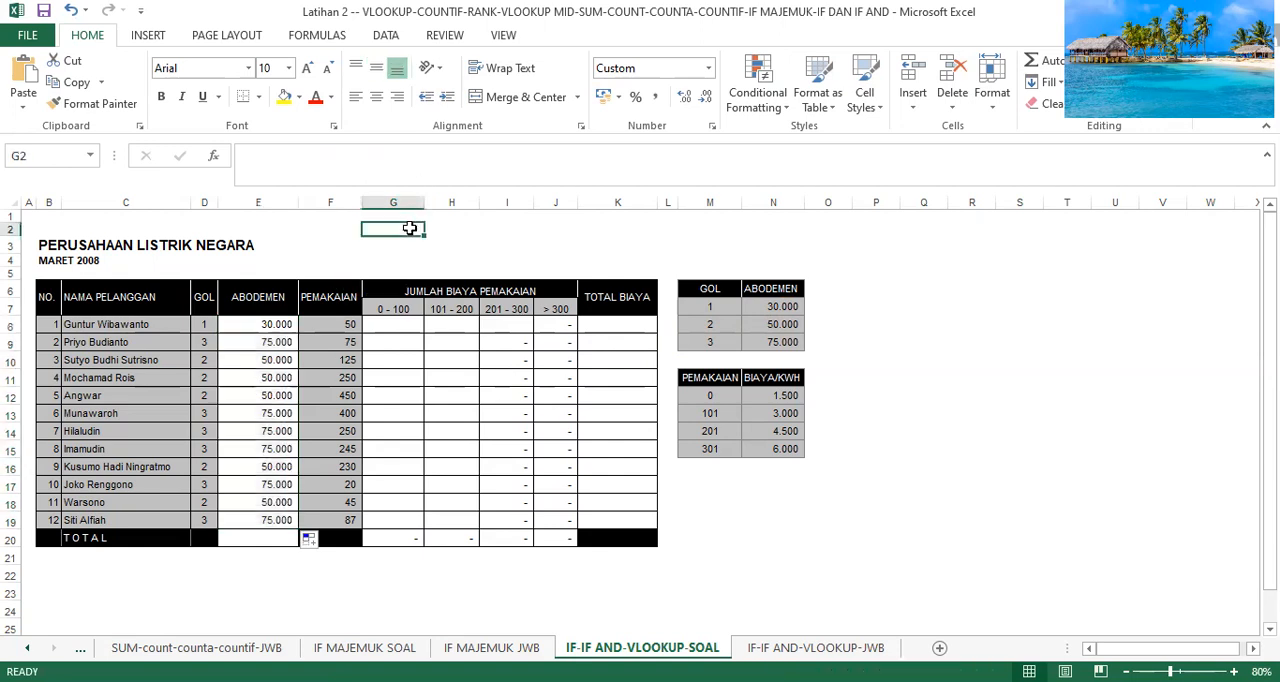
pyautogui.click(208, 323)
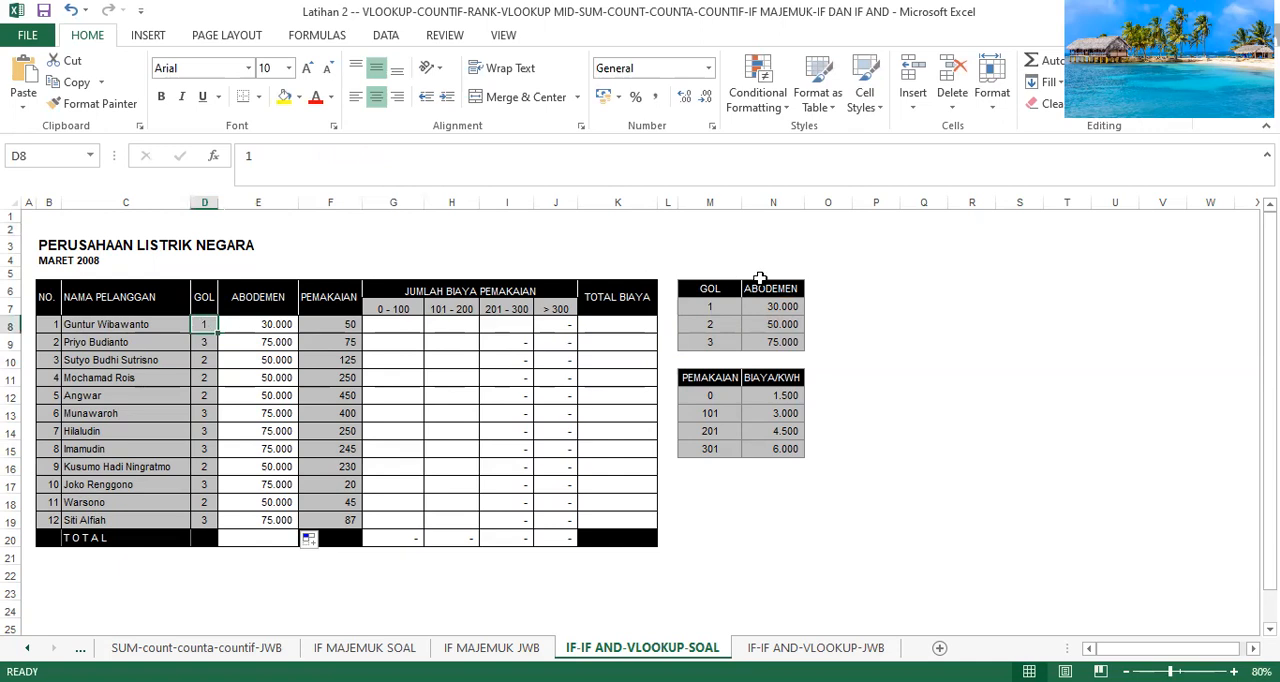
pyautogui.click(233, 345)
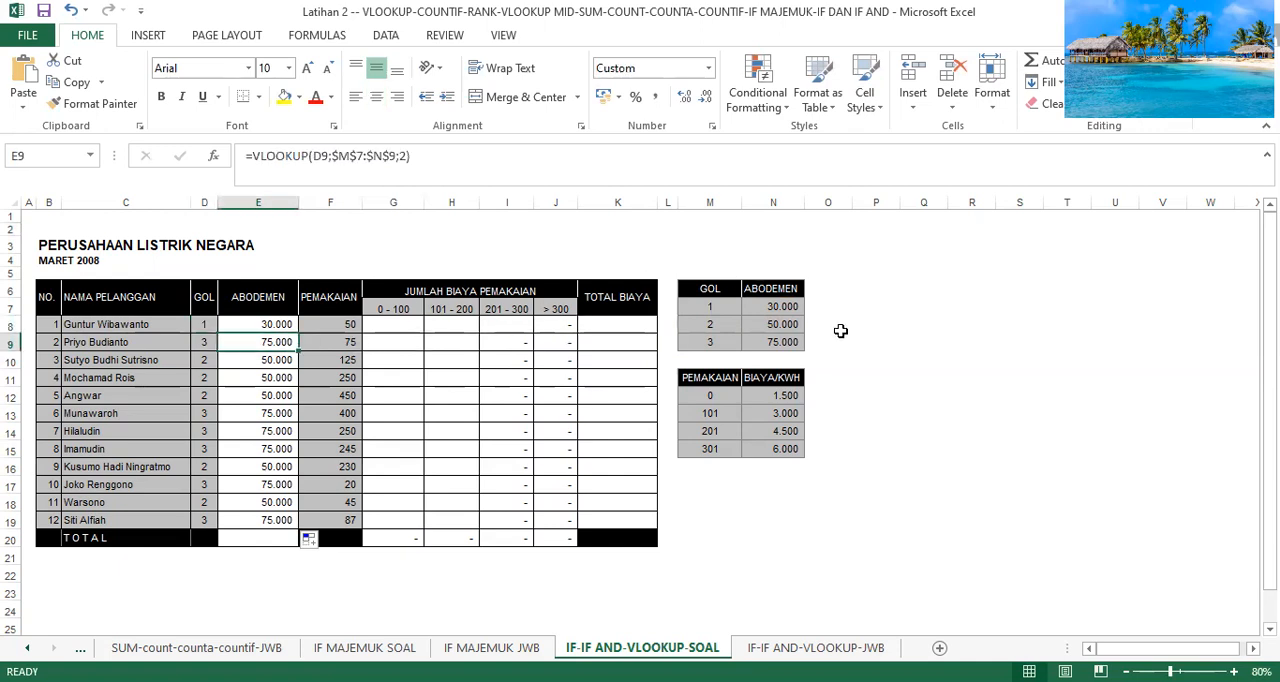
pyautogui.click(203, 362)
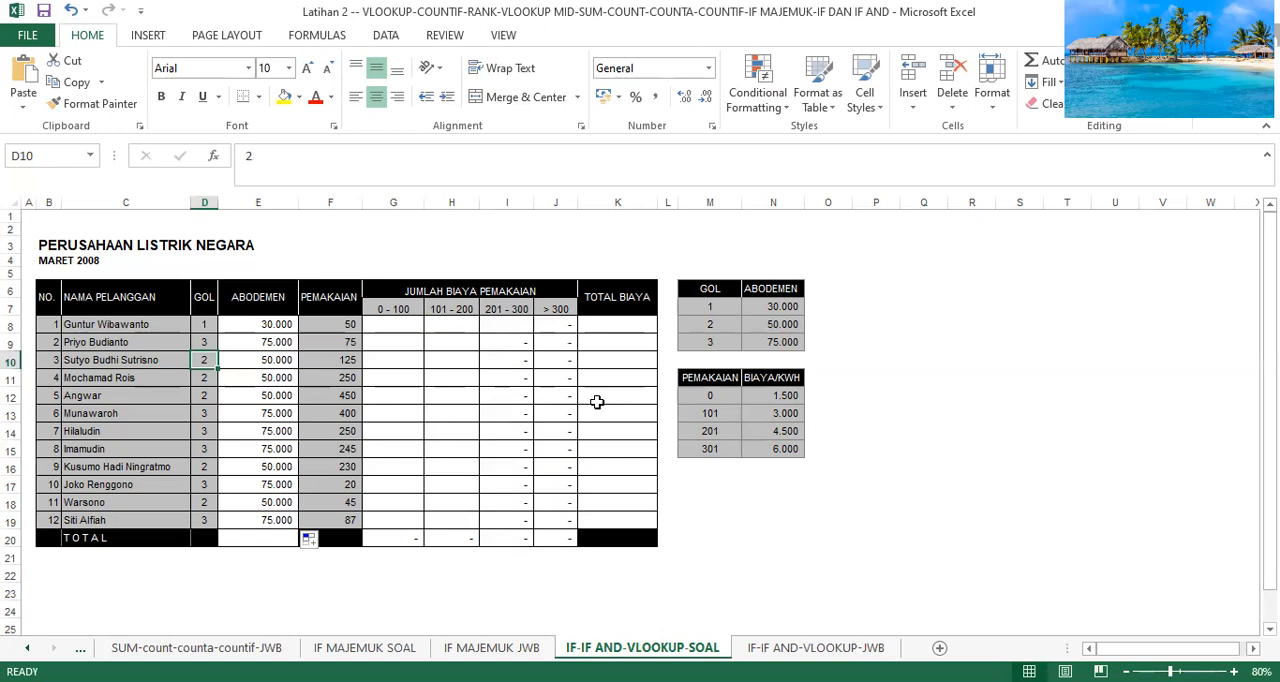
# Begin an IF formula in G8, the first 0 - 100 cost cell, with the condition F8<101.
pyautogui.click(404, 330)
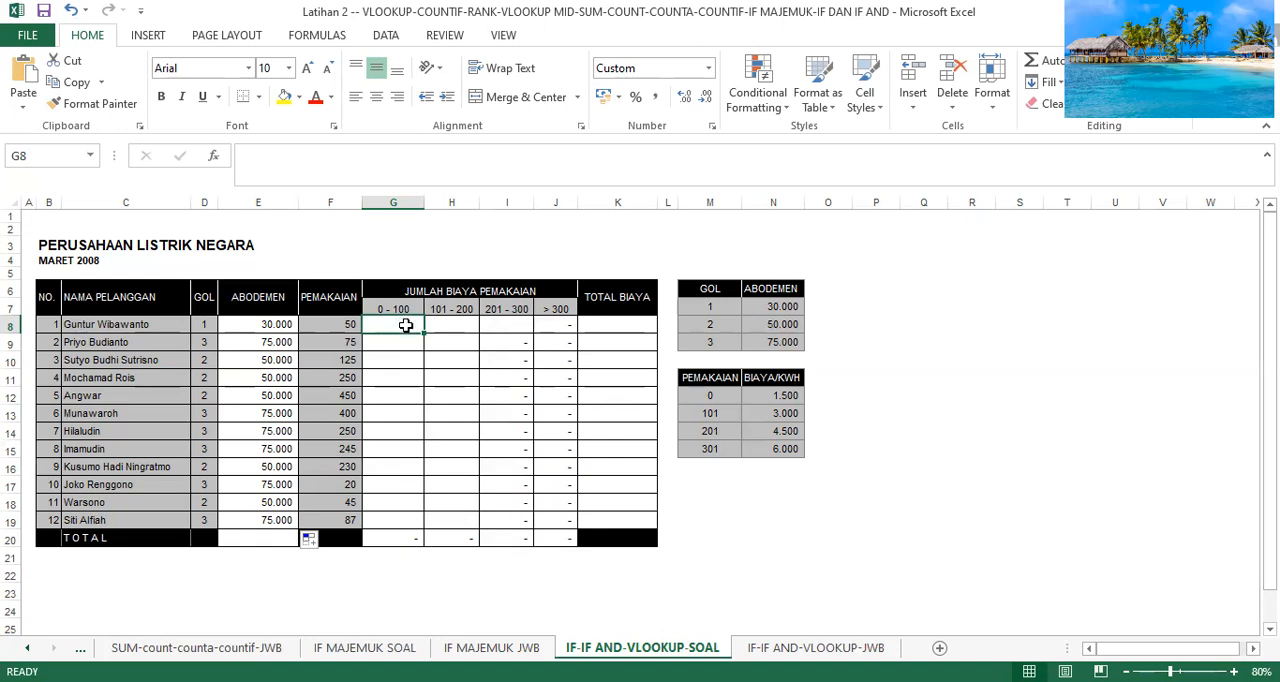
pyautogui.write('=')
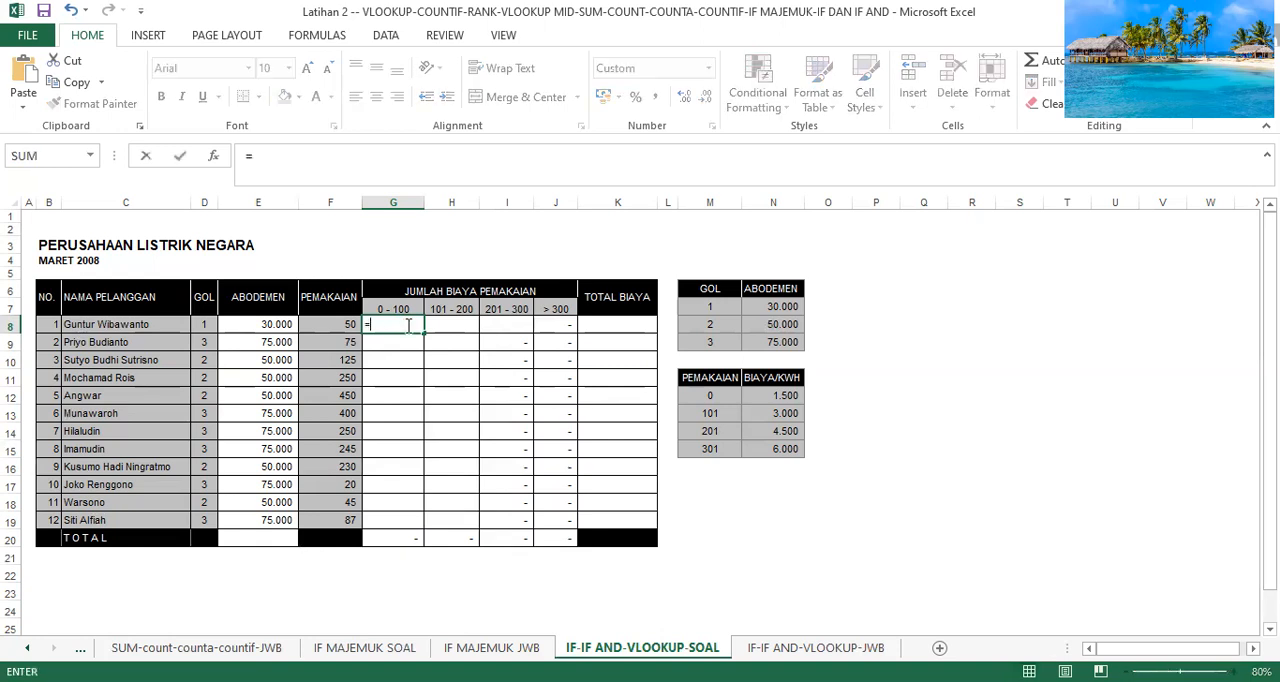
pyautogui.write('if')
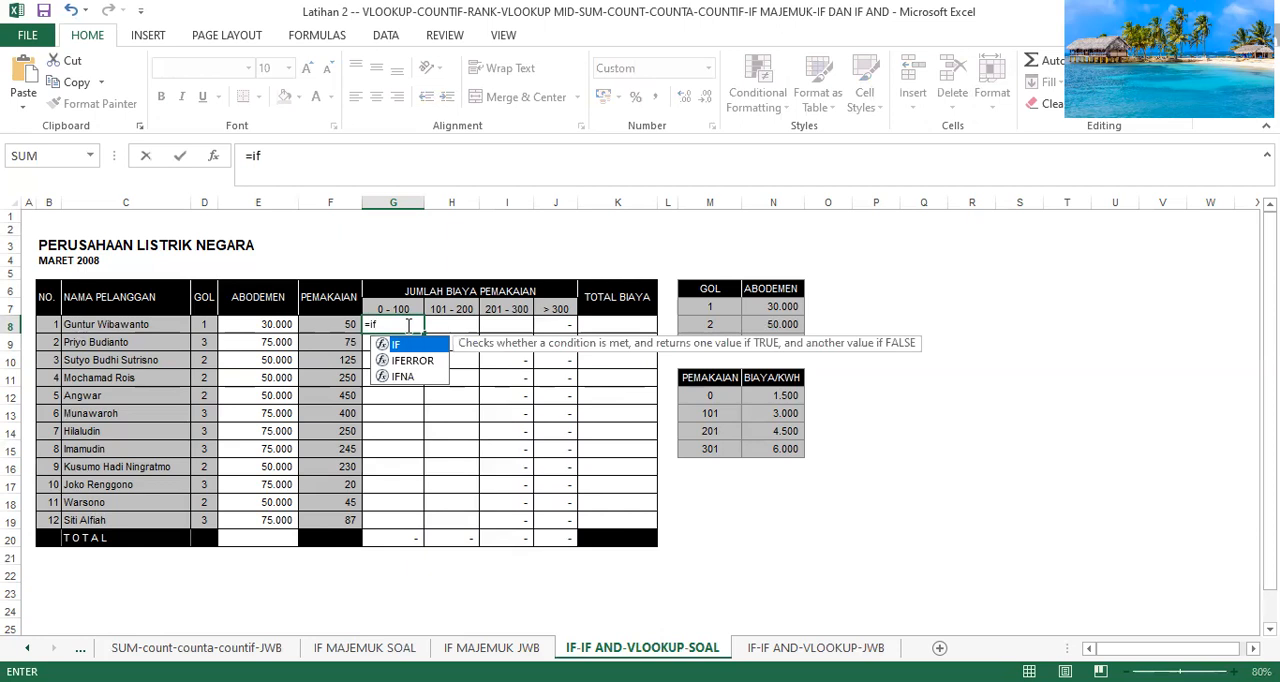
pyautogui.write('(')
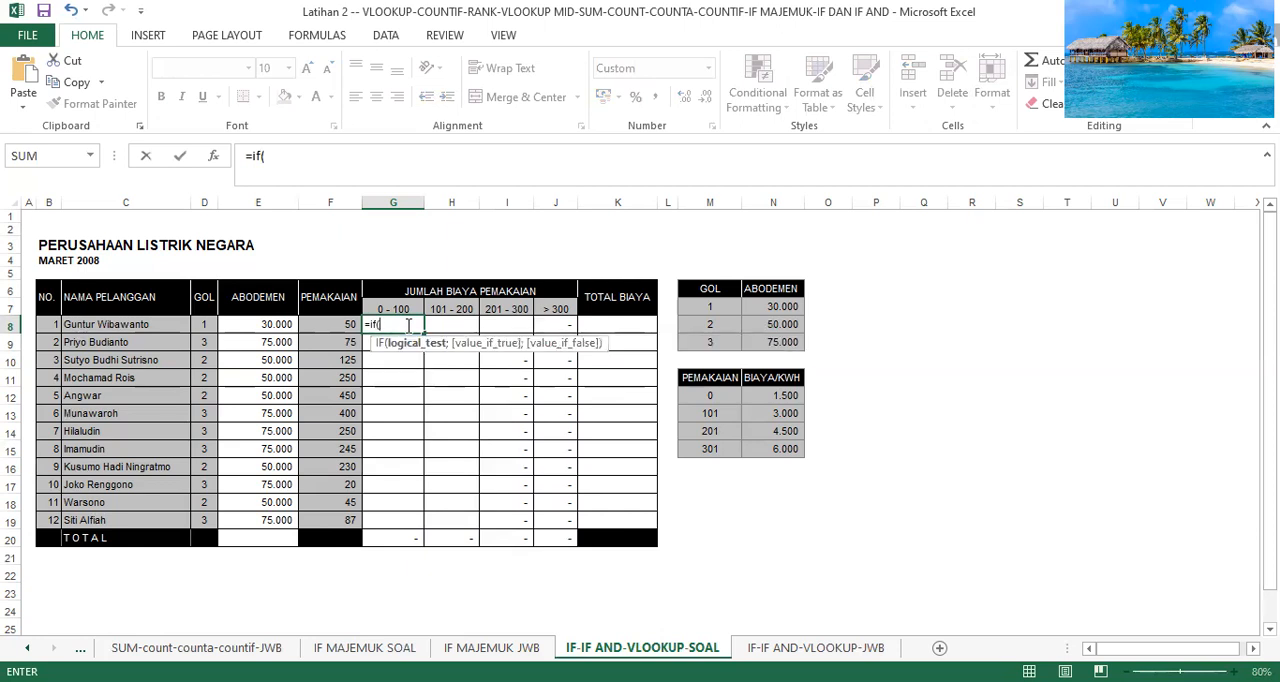
pyautogui.write('f8')
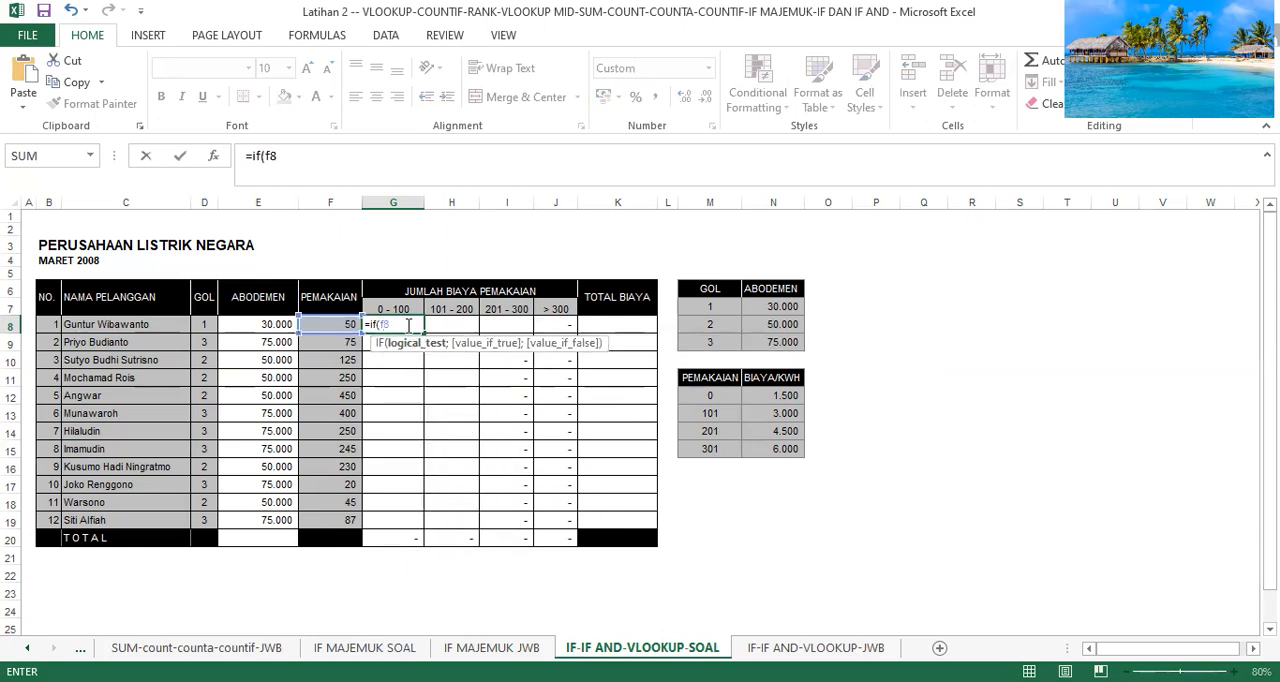
pyautogui.write('<101;')
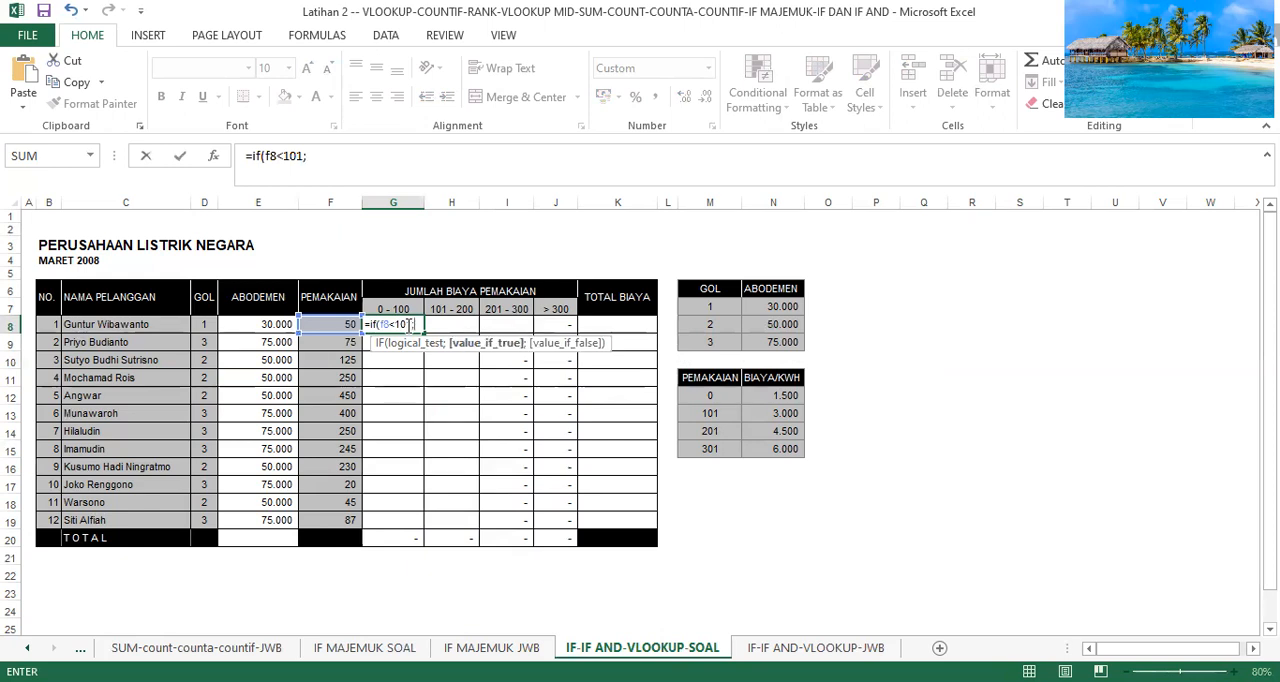
pyautogui.write('vl')
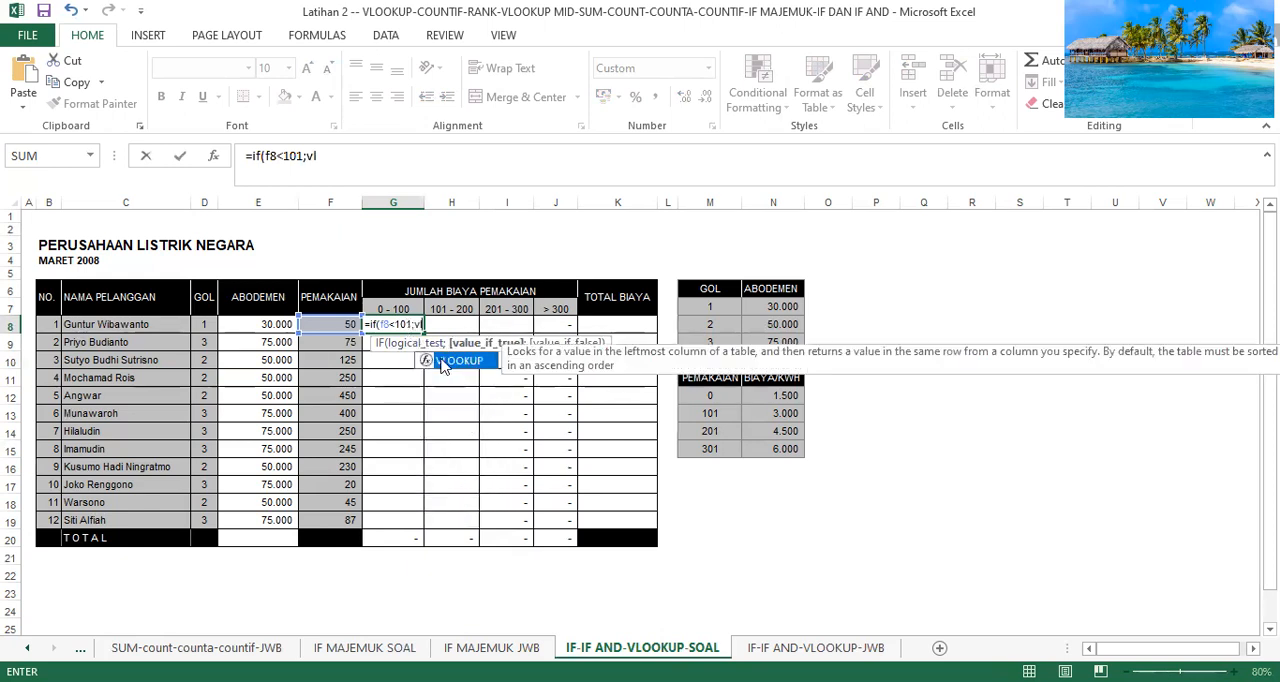
# Nest a VLOOKUP as the IF's true value, using F8 as its lookup value.
pyautogui.doubleClick(445, 362)
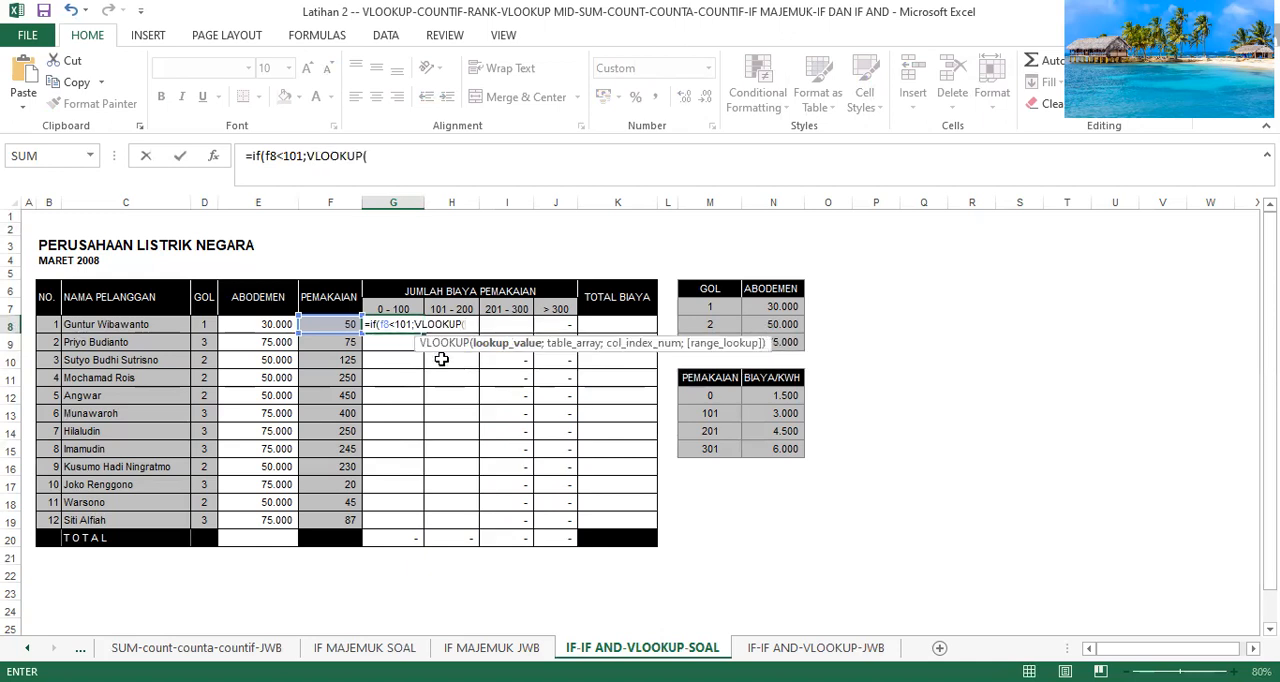
pyautogui.write('f8;')
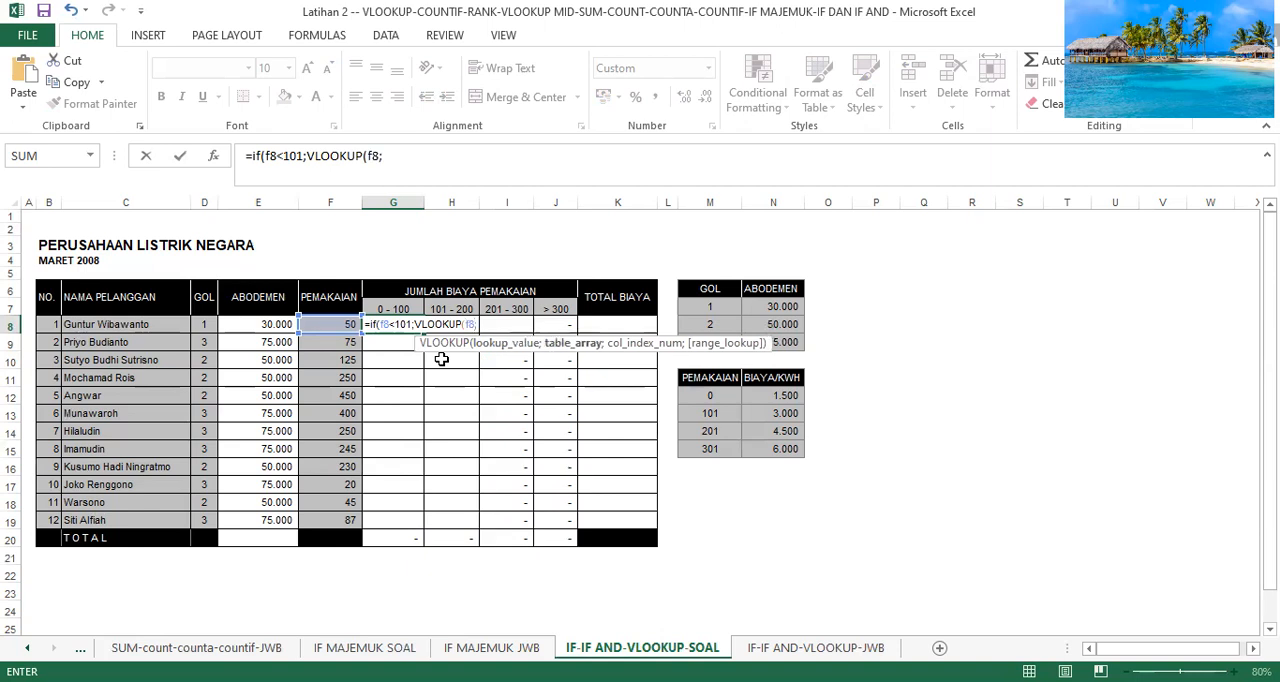
# Set the nested VLOOKUP's table range to the relative range M12:N15 with column index 2 and close it.
pyautogui.click(703, 395)
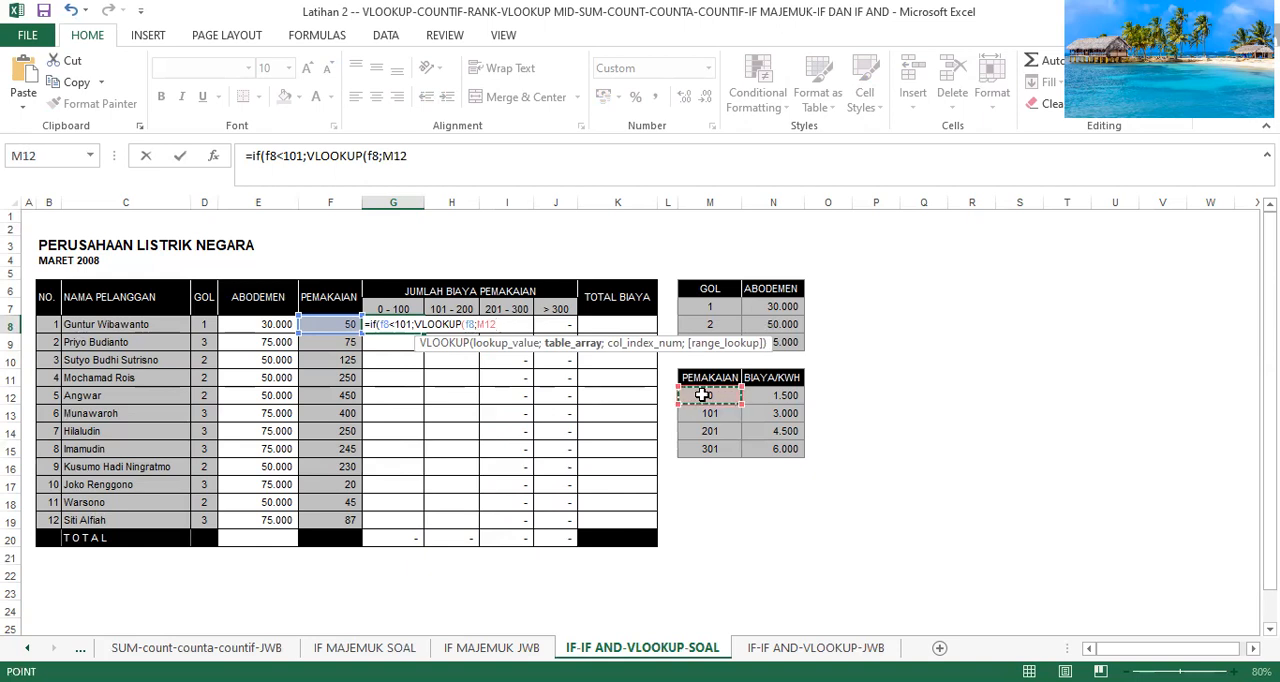
pyautogui.press('F4')
pyautogui.press('F8')
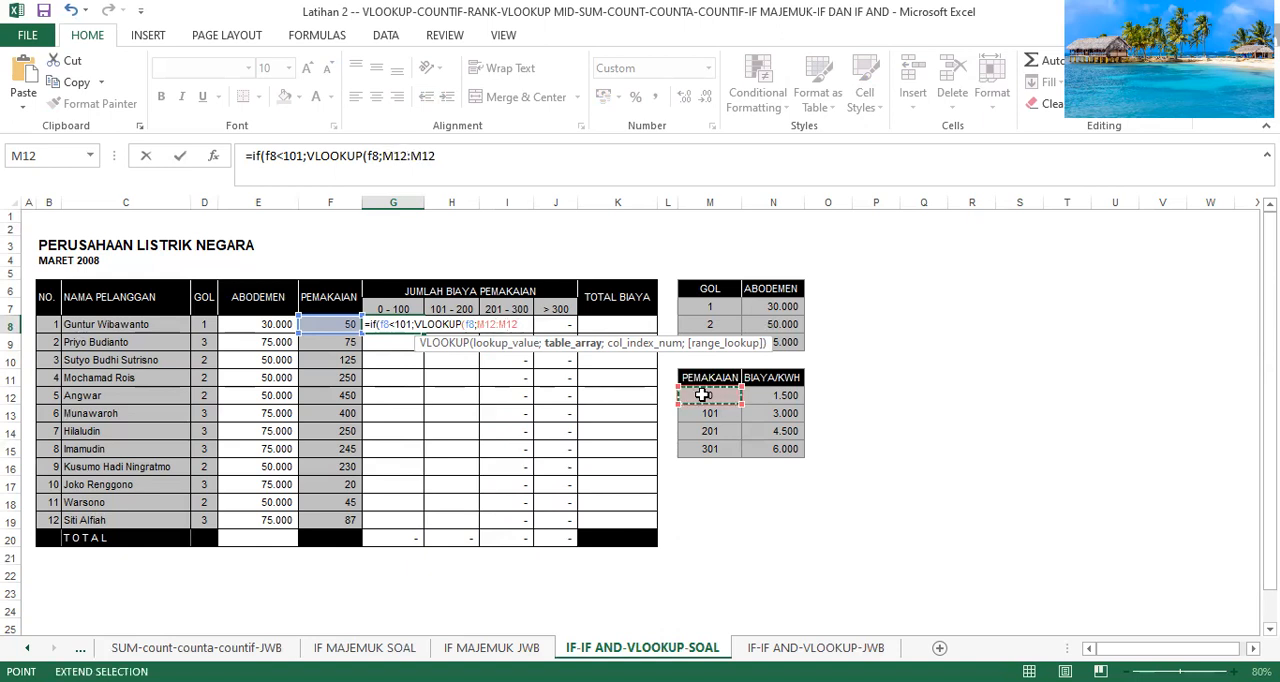
pyautogui.press('Right')
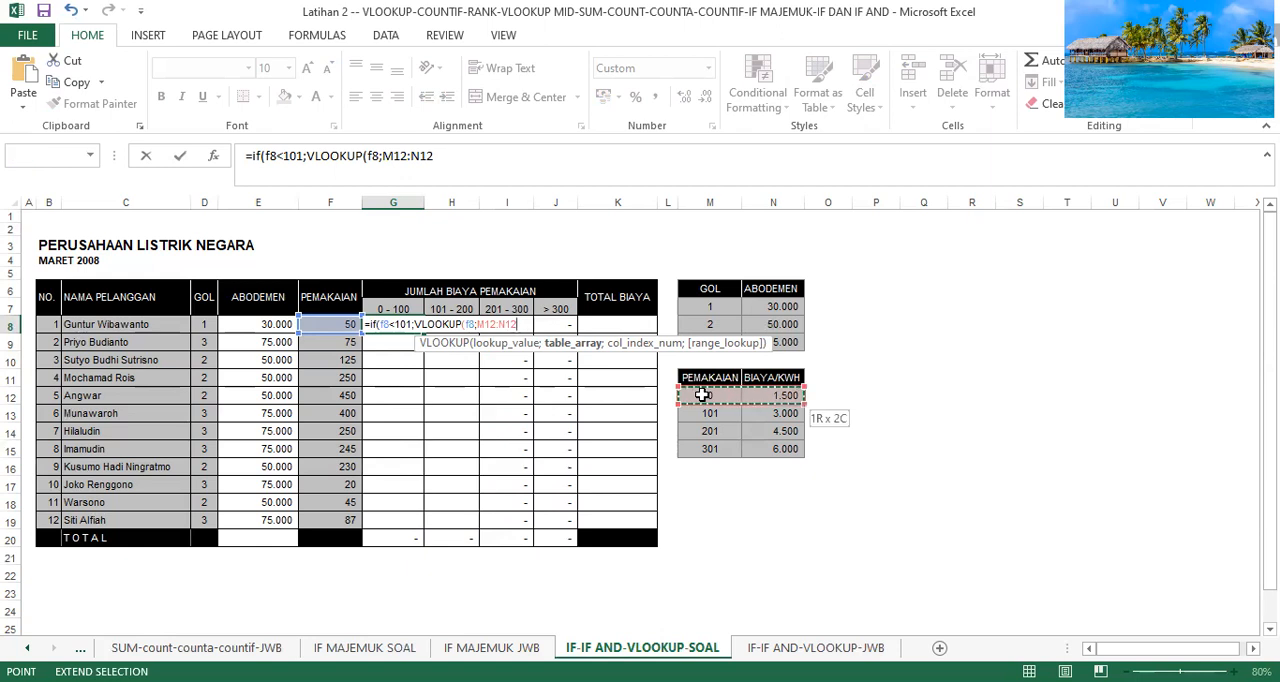
pyautogui.press('Down')
pyautogui.press('Down')
pyautogui.press('Down')
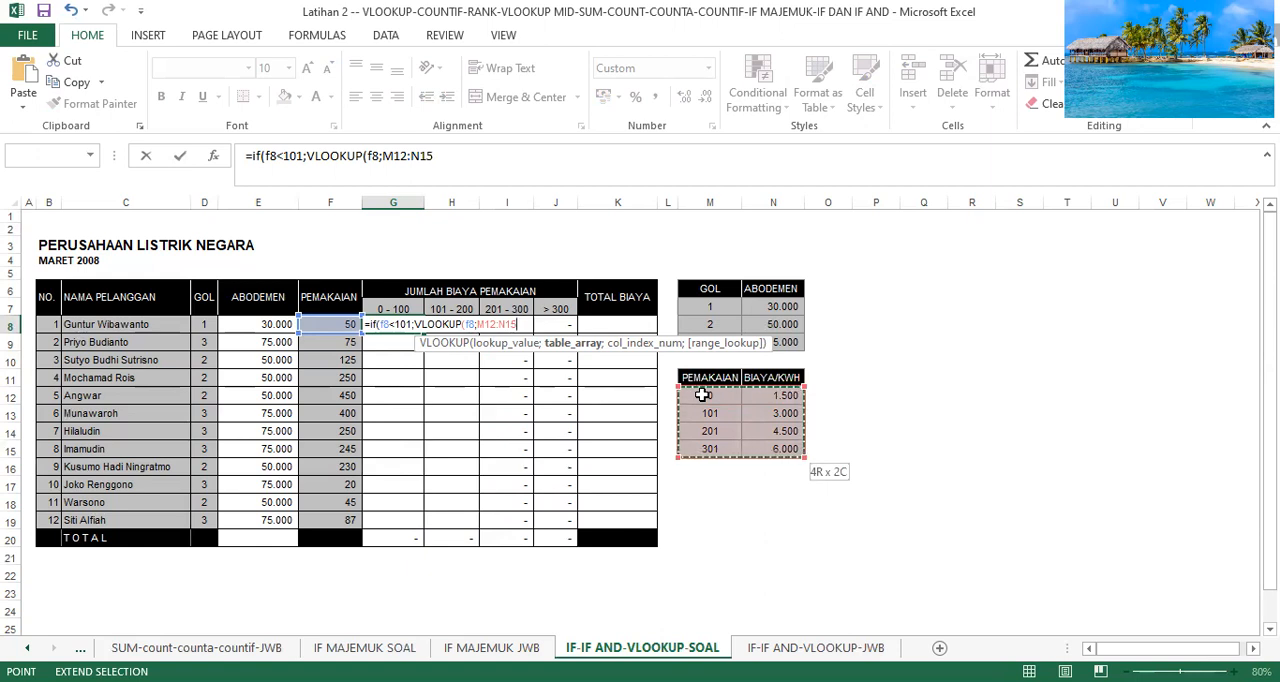
pyautogui.write(';2')
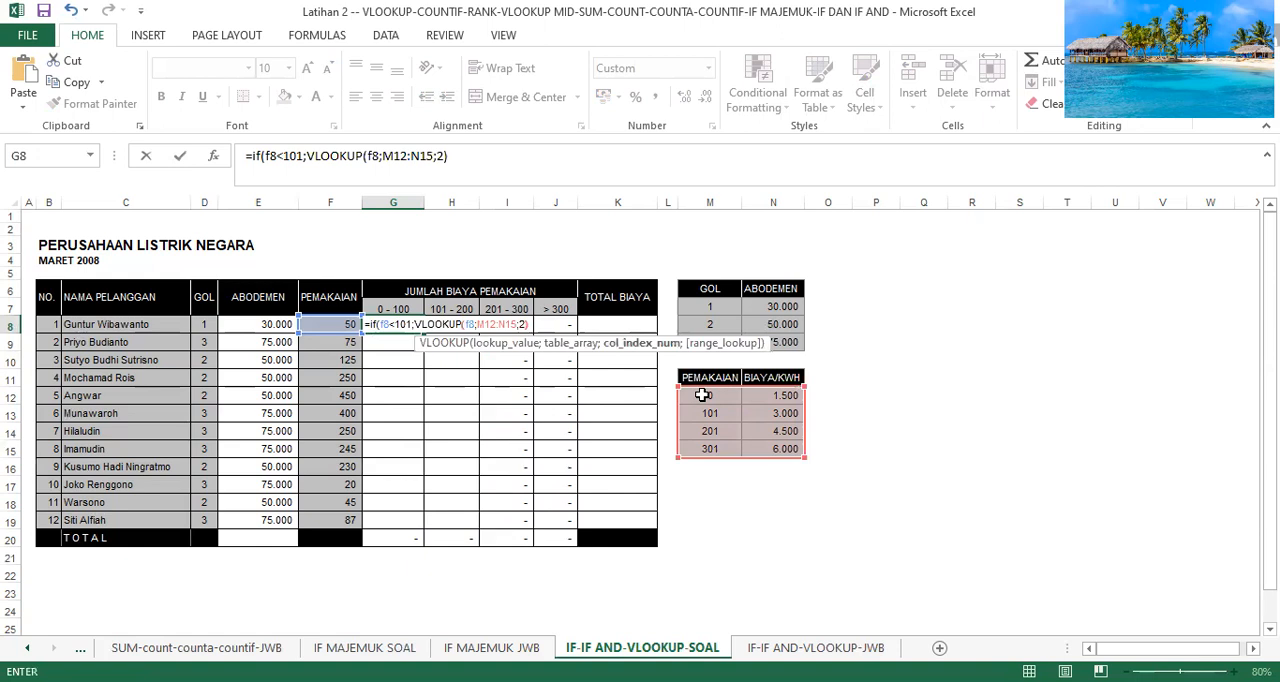
pyautogui.write(')*')
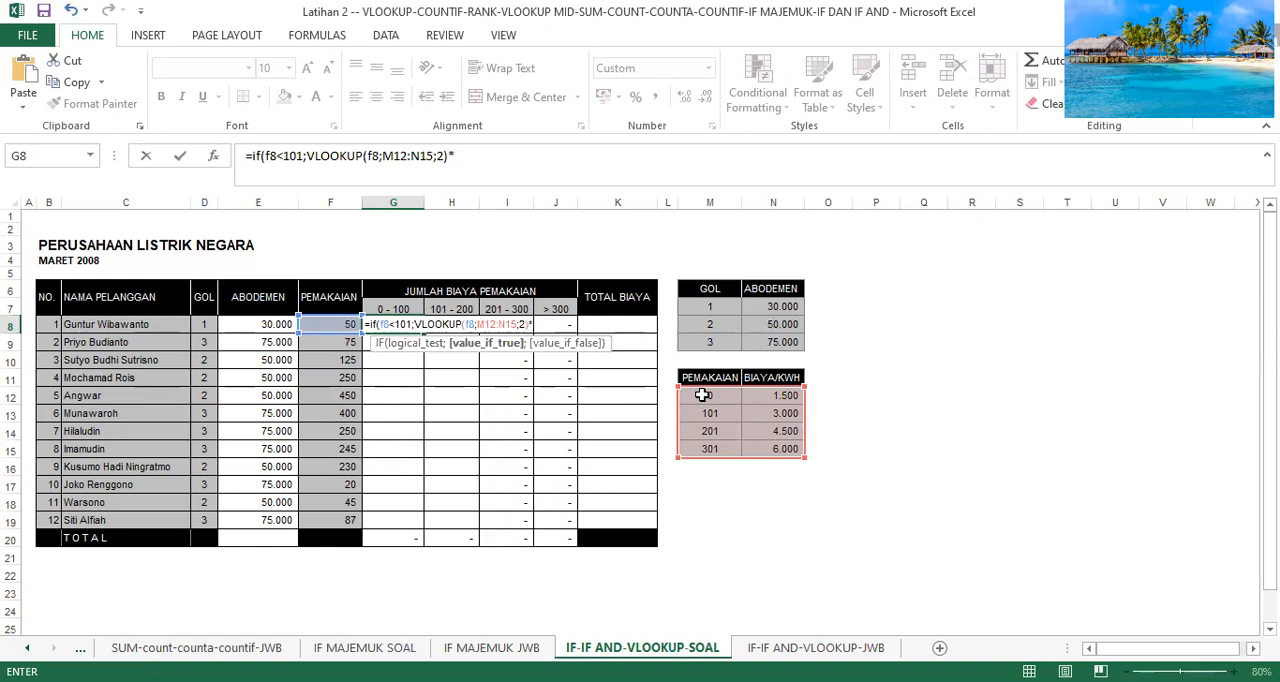
# Multiply the lookup result by F8, set the false value to "", and enter the G8 formula, accepting the suggested typo correction.
pyautogui.write('f8;""')
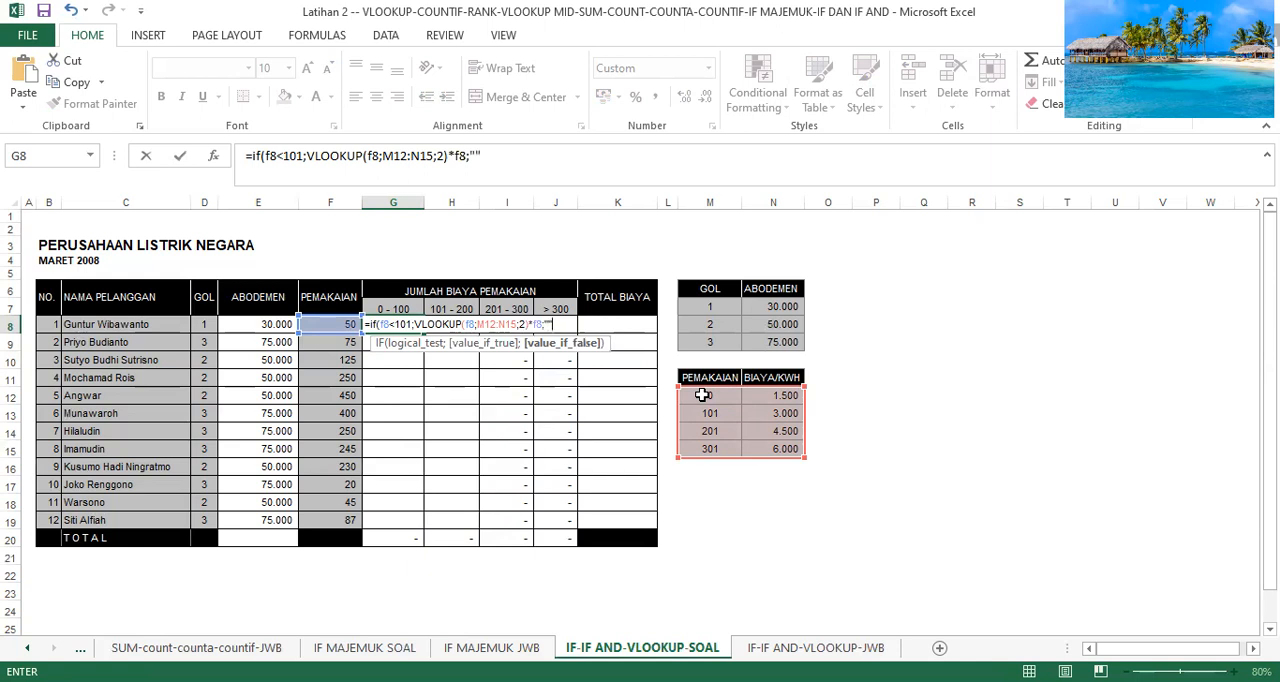
pyautogui.write('))')
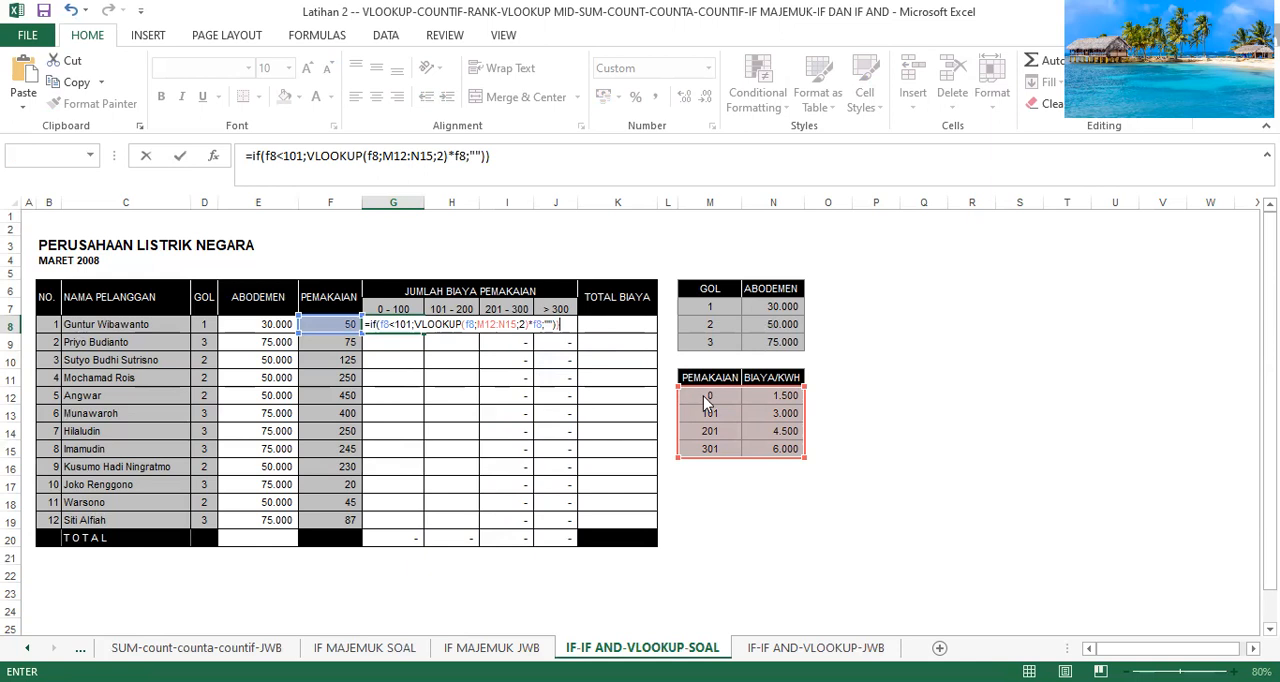
pyautogui.press('Return')
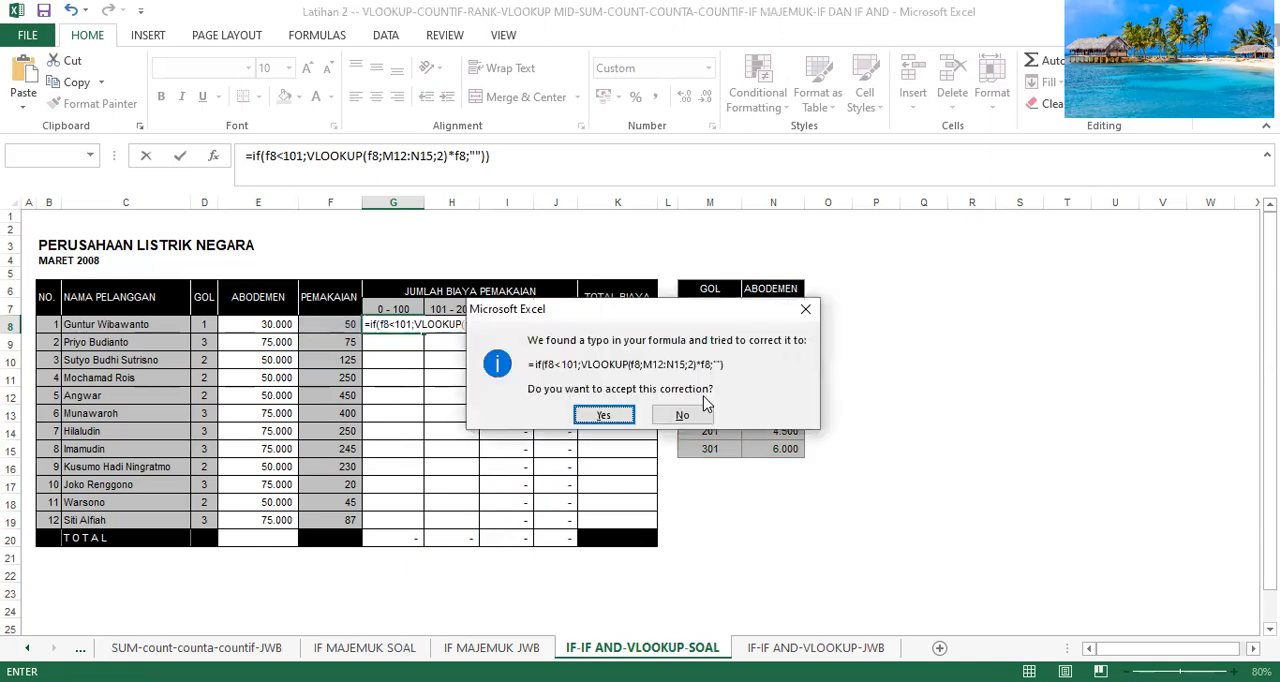
pyautogui.click(617, 414)
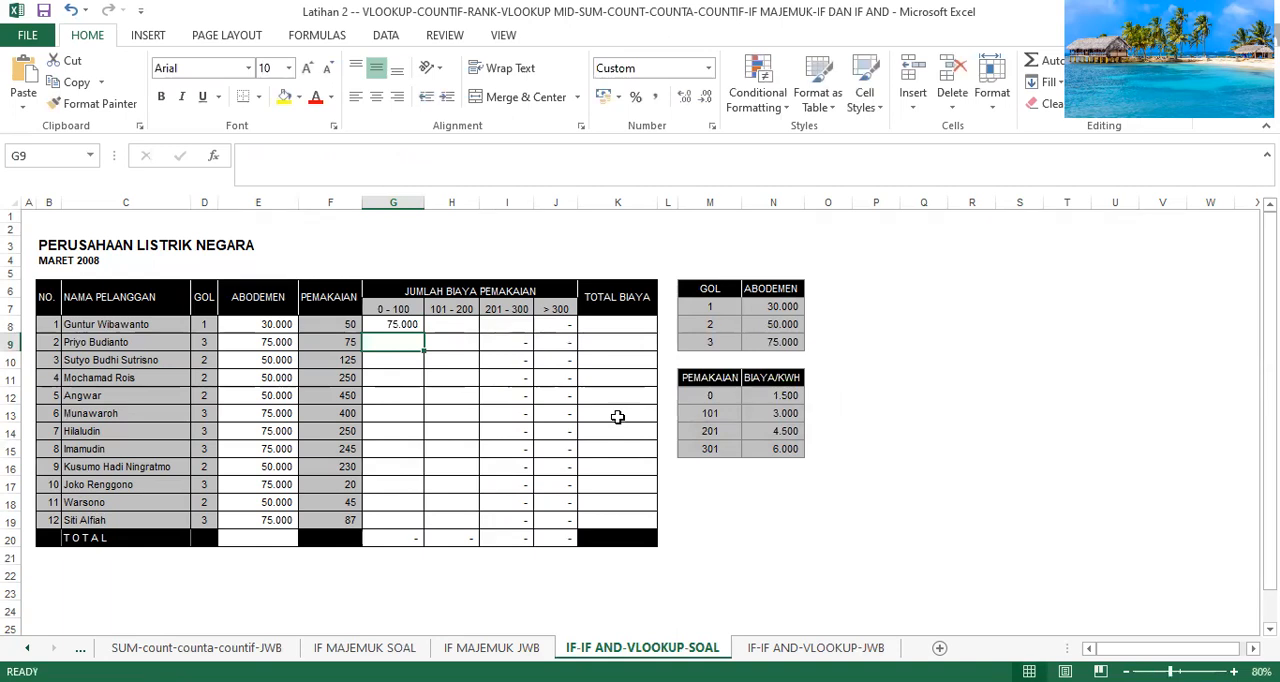
pyautogui.click(351, 324)
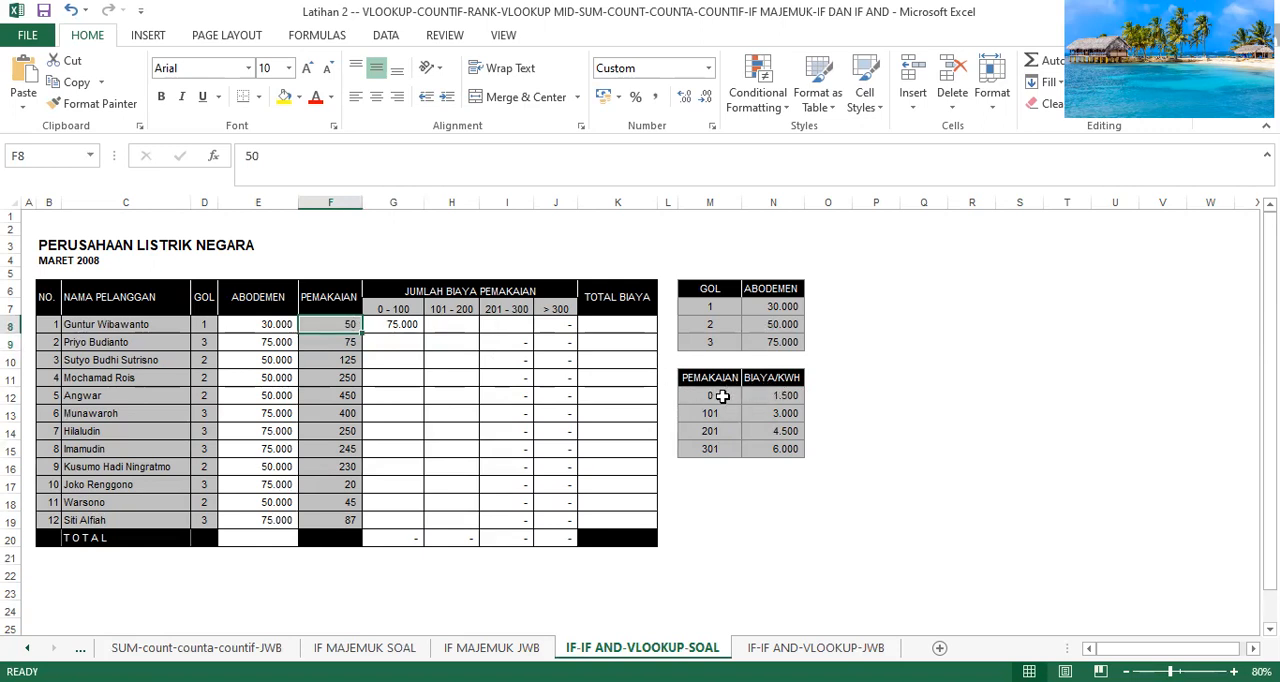
pyautogui.click(720, 397)
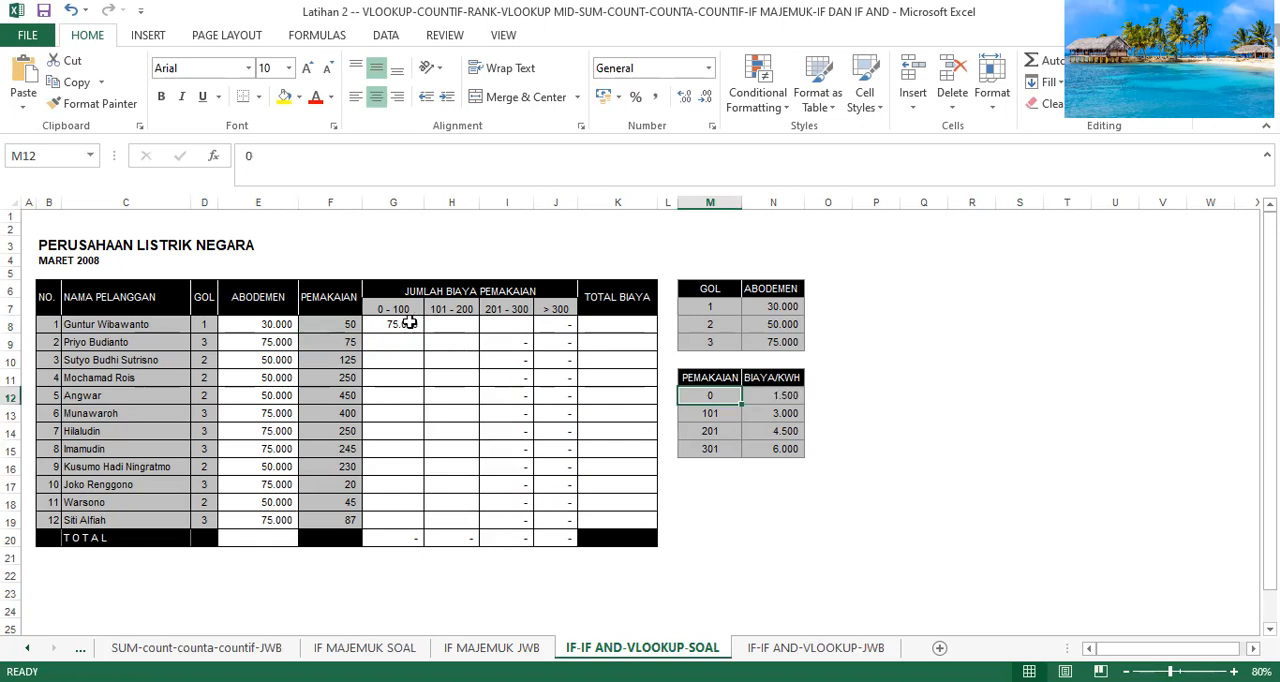
pyautogui.click(353, 343)
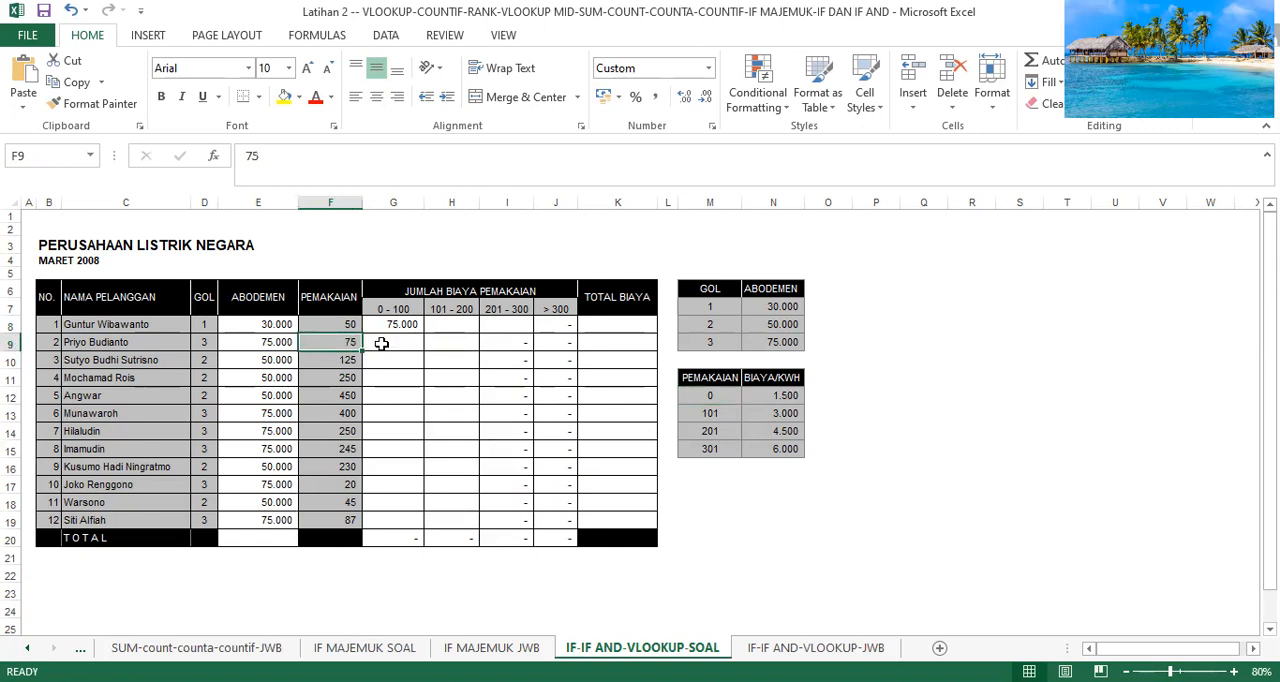
pyautogui.click(799, 395)
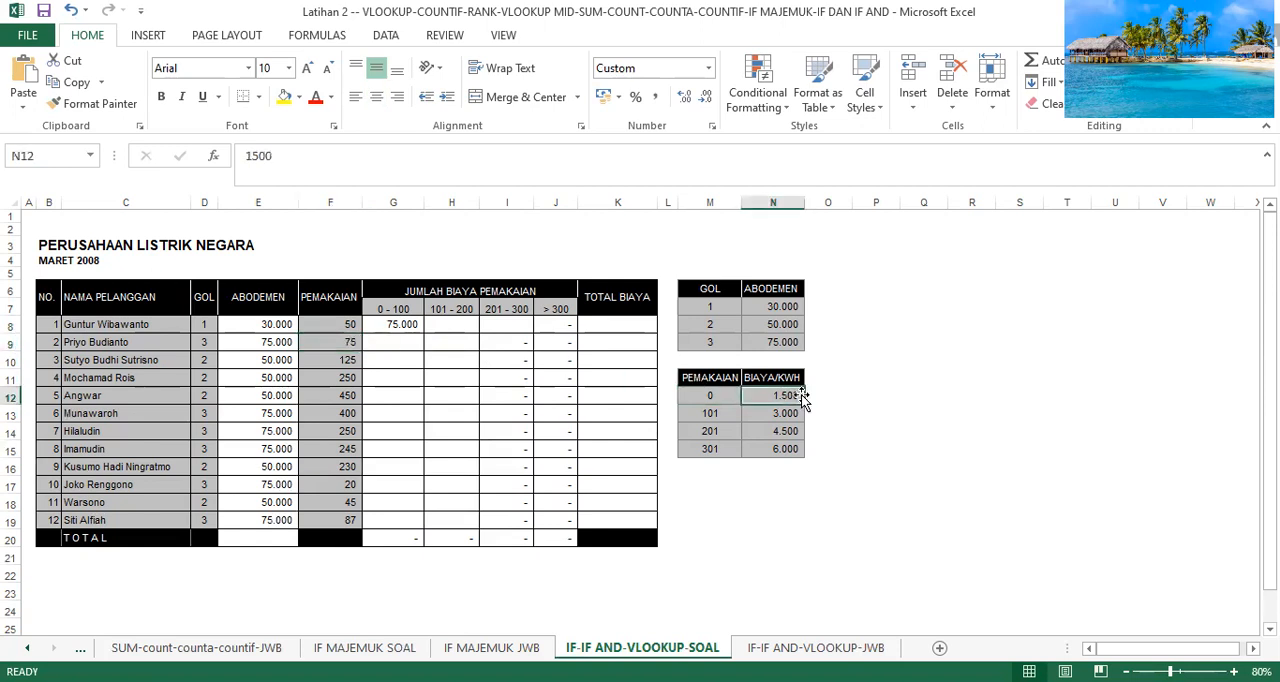
# Copy the G8 formula down to G19 and widen column G slightly.
pyautogui.click(412, 324)
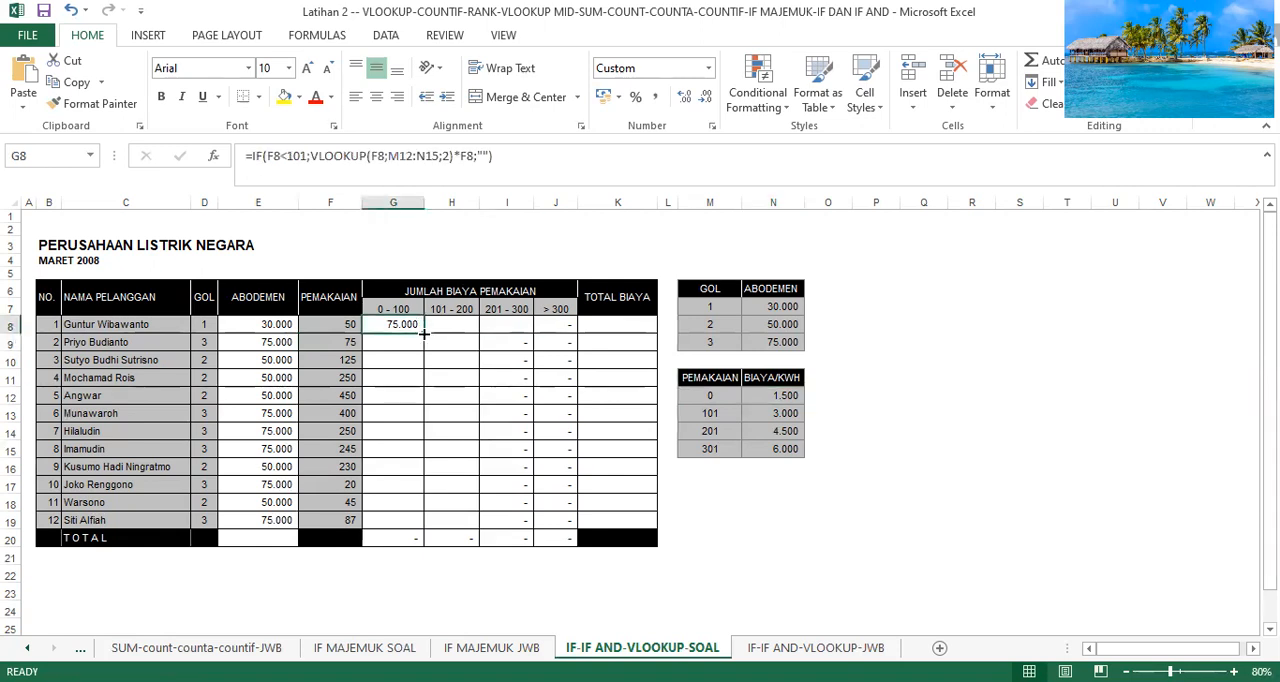
pyautogui.moveTo(424, 334); pyautogui.dragTo(408, 528)
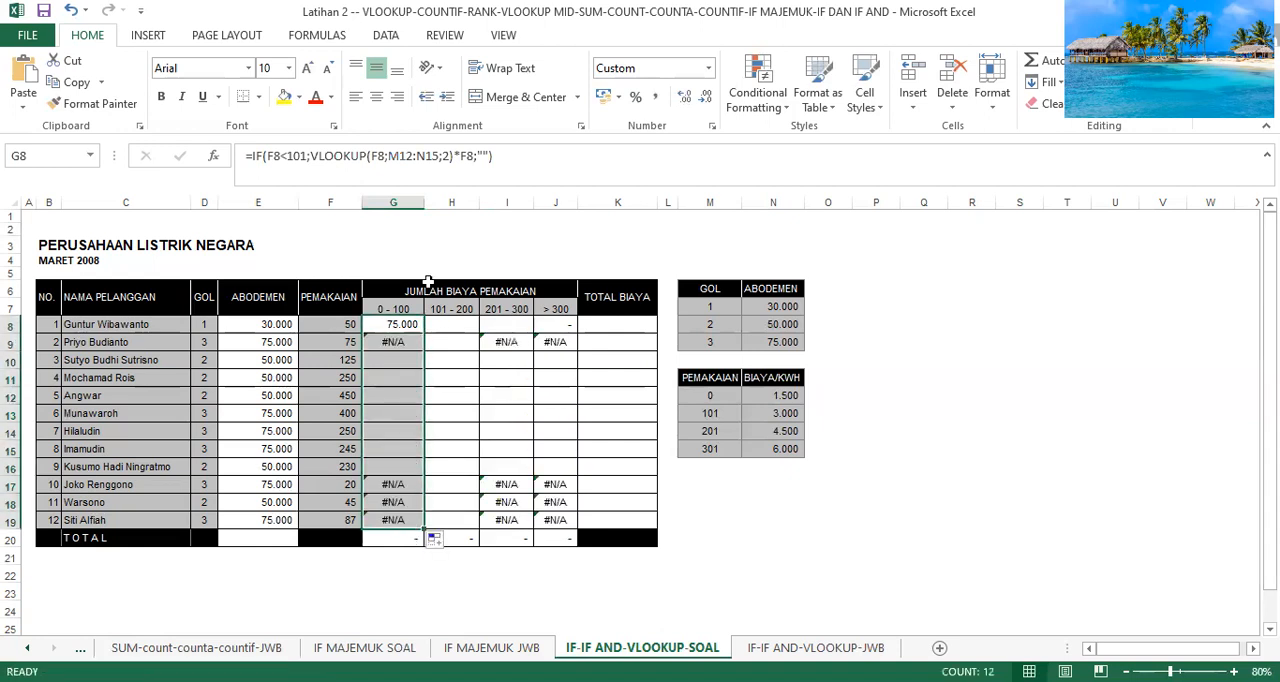
pyautogui.moveTo(424, 195); pyautogui.dragTo(435, 196)
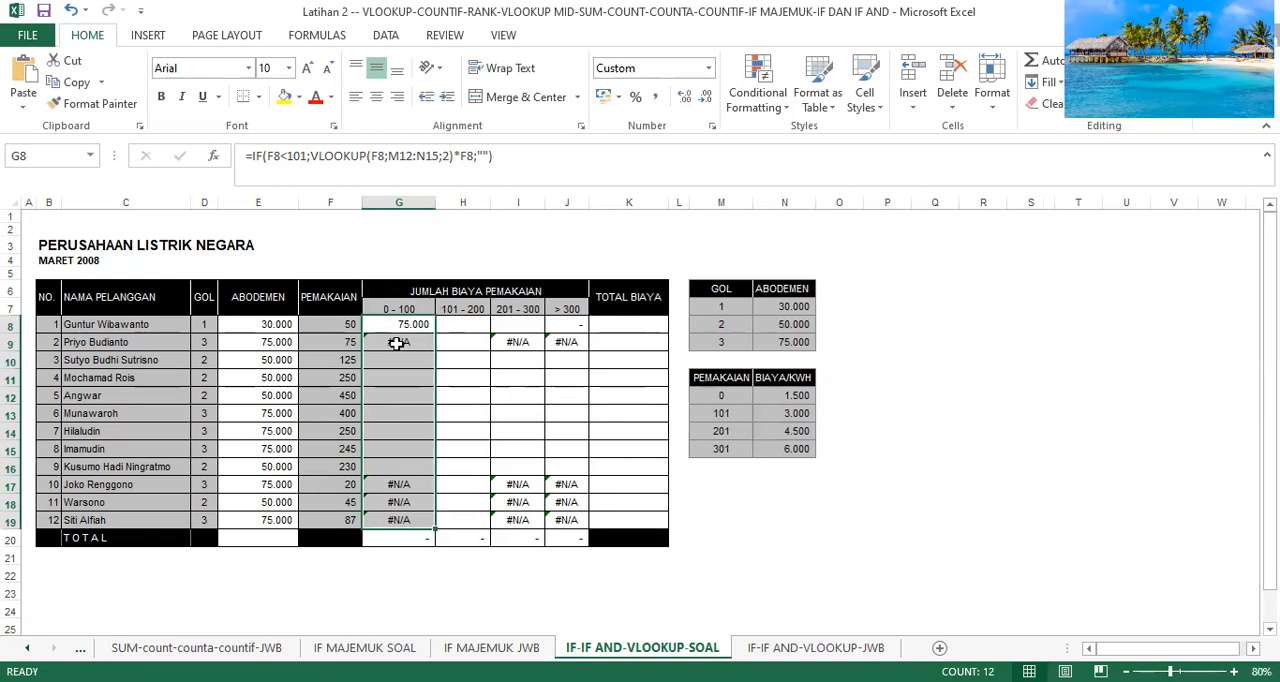
# Overwrite G8 with a new IF formula, starting with the condition F8<101.
pyautogui.click(406, 325)
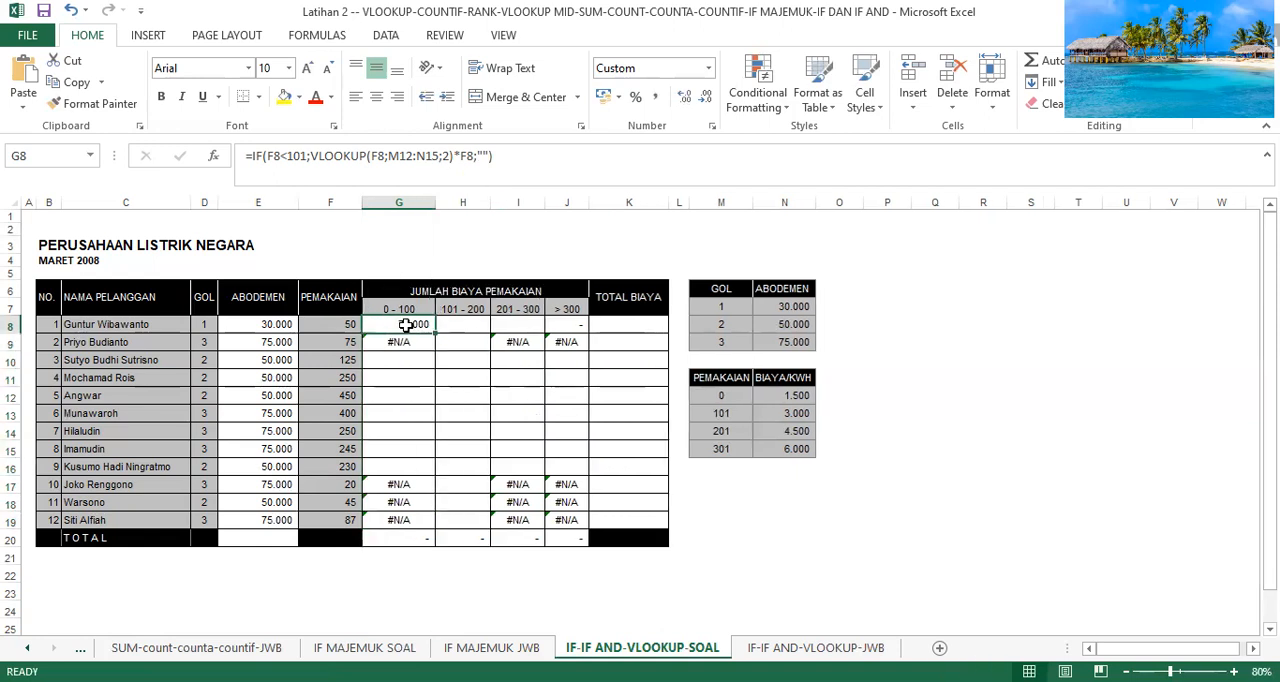
pyautogui.write('=')
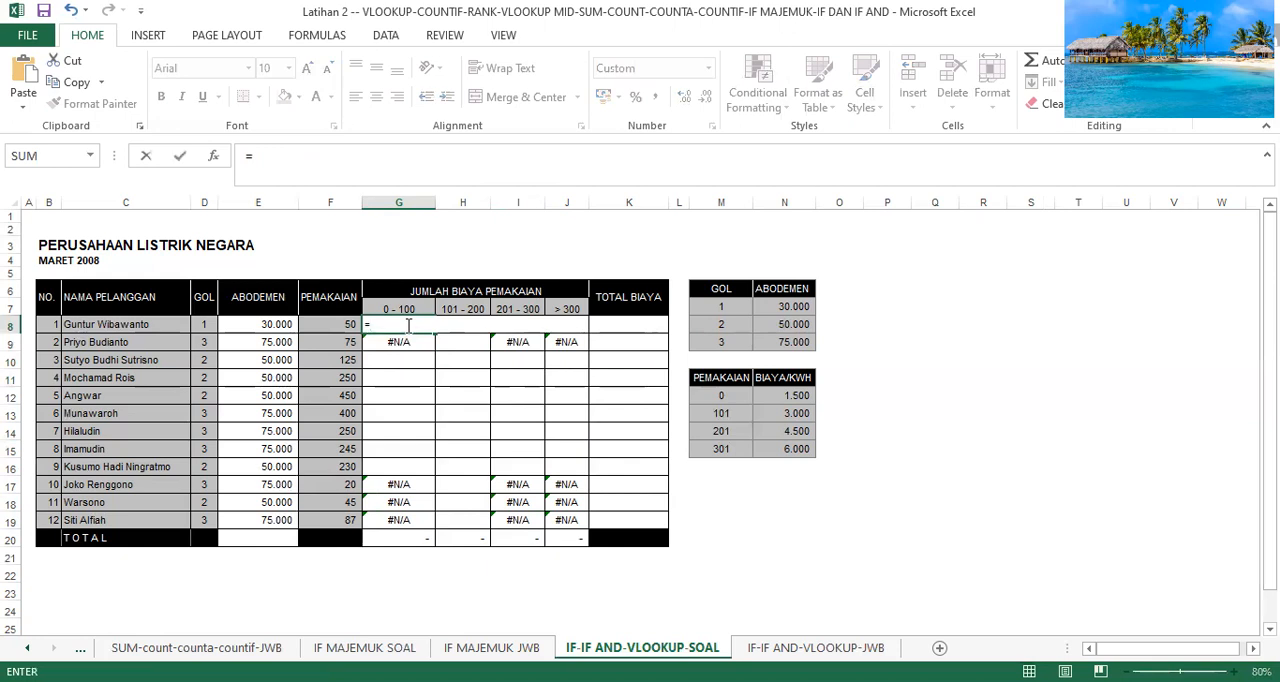
pyautogui.write('if')
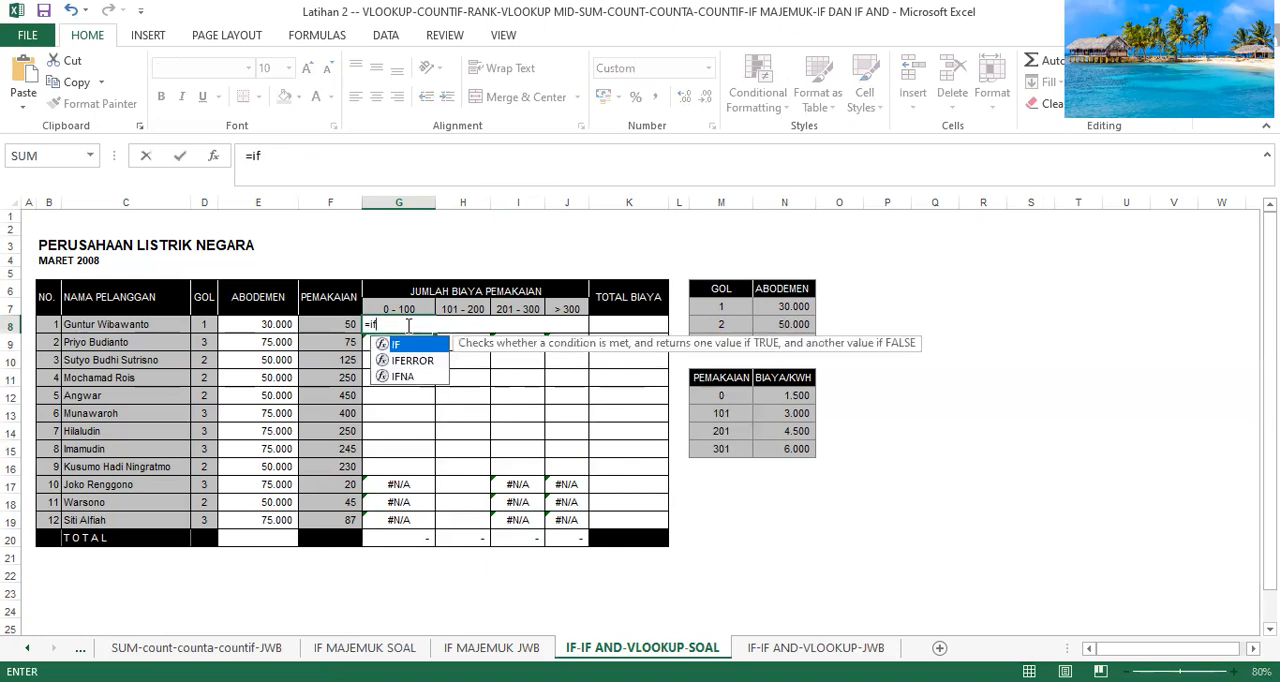
pyautogui.write('(')
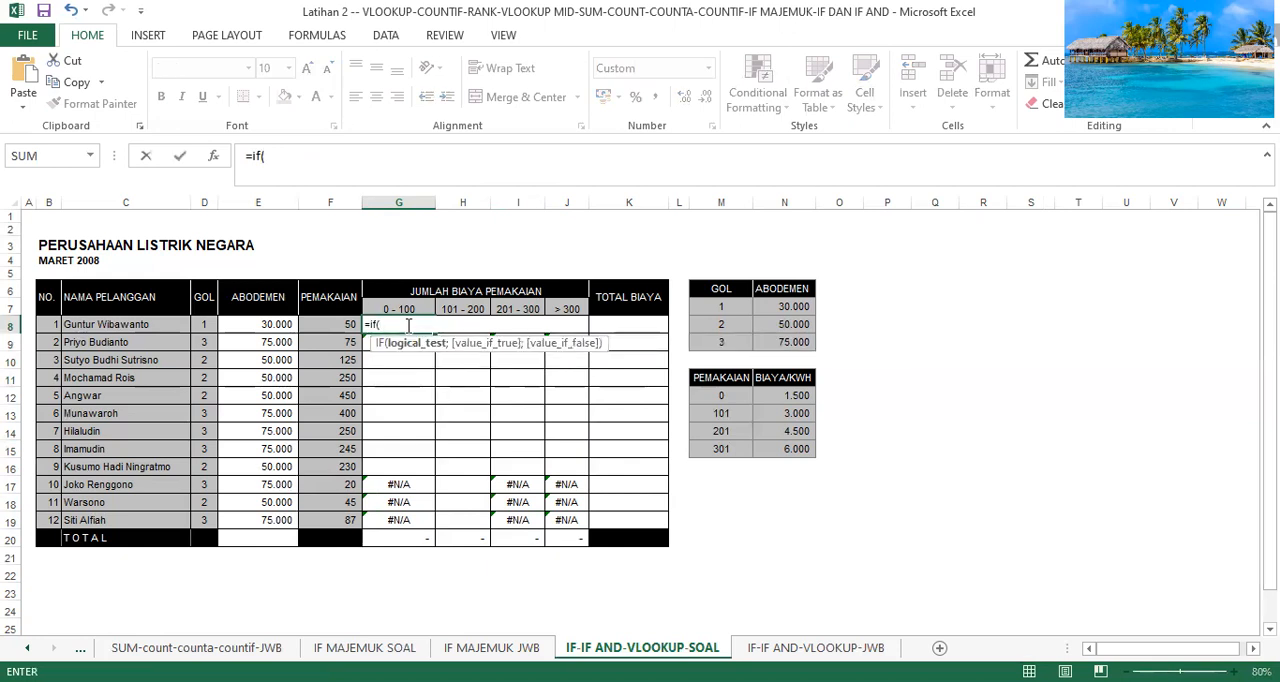
pyautogui.write('f8')
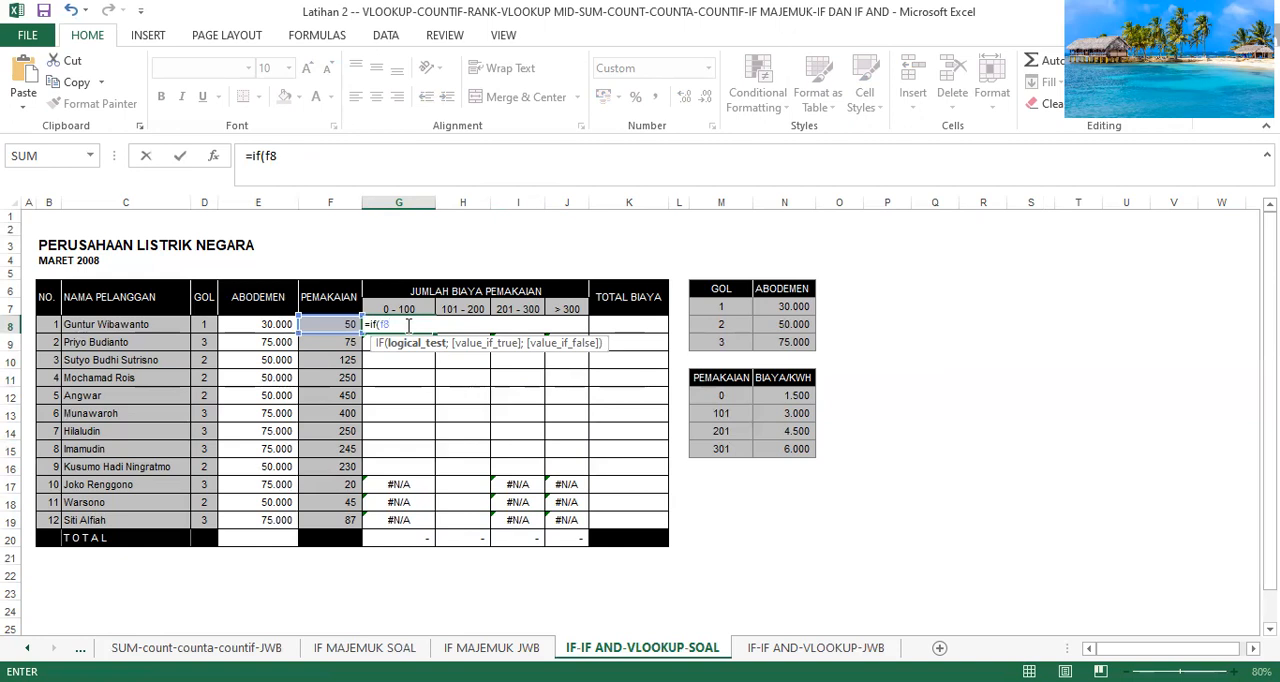
pyautogui.write('<101;')
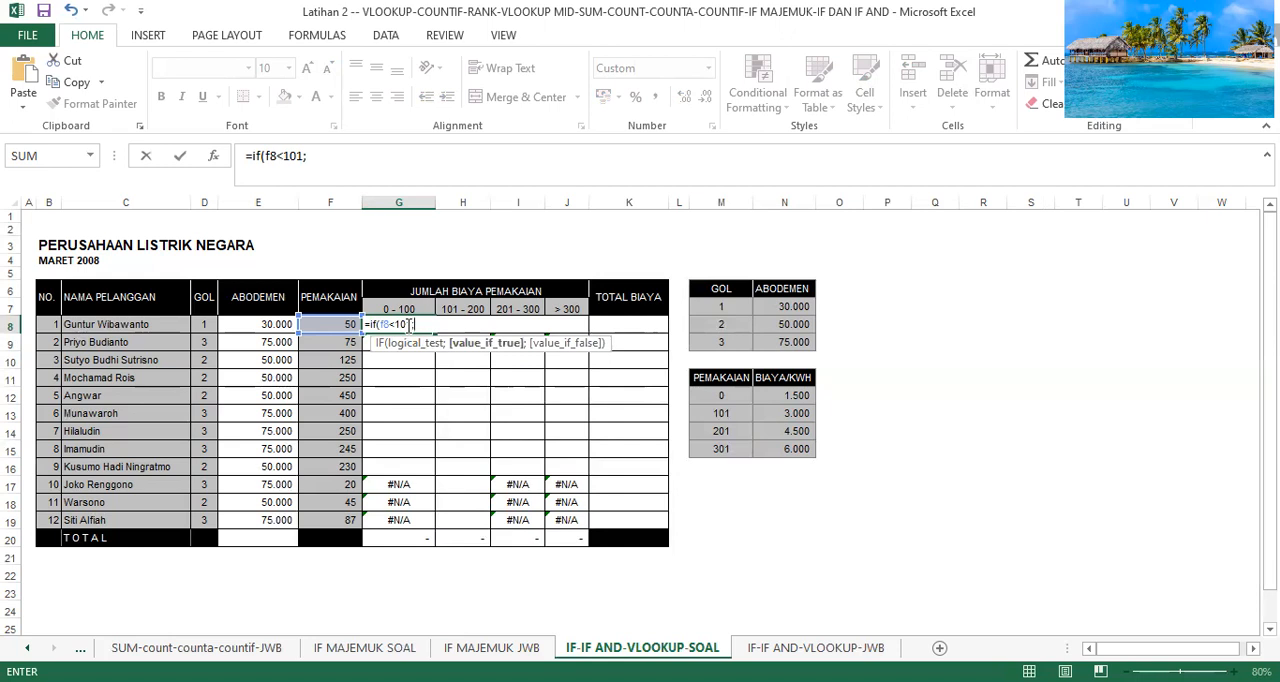
pyautogui.write('v')
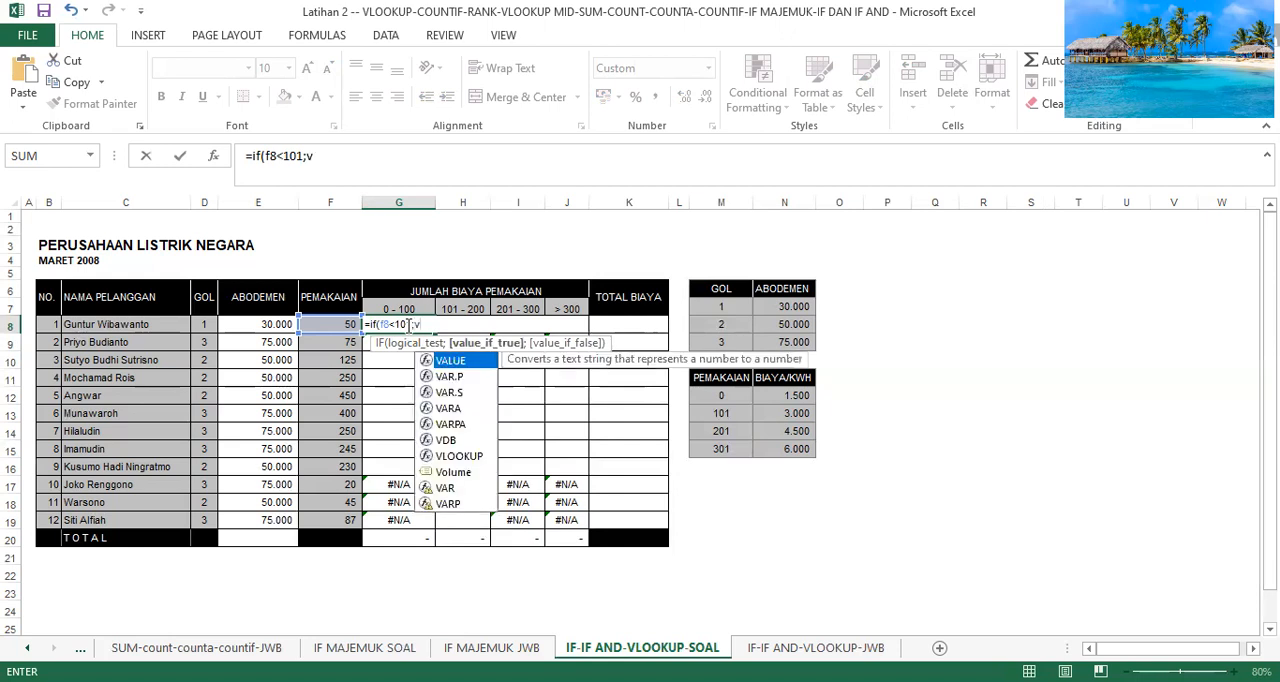
pyautogui.write('l')
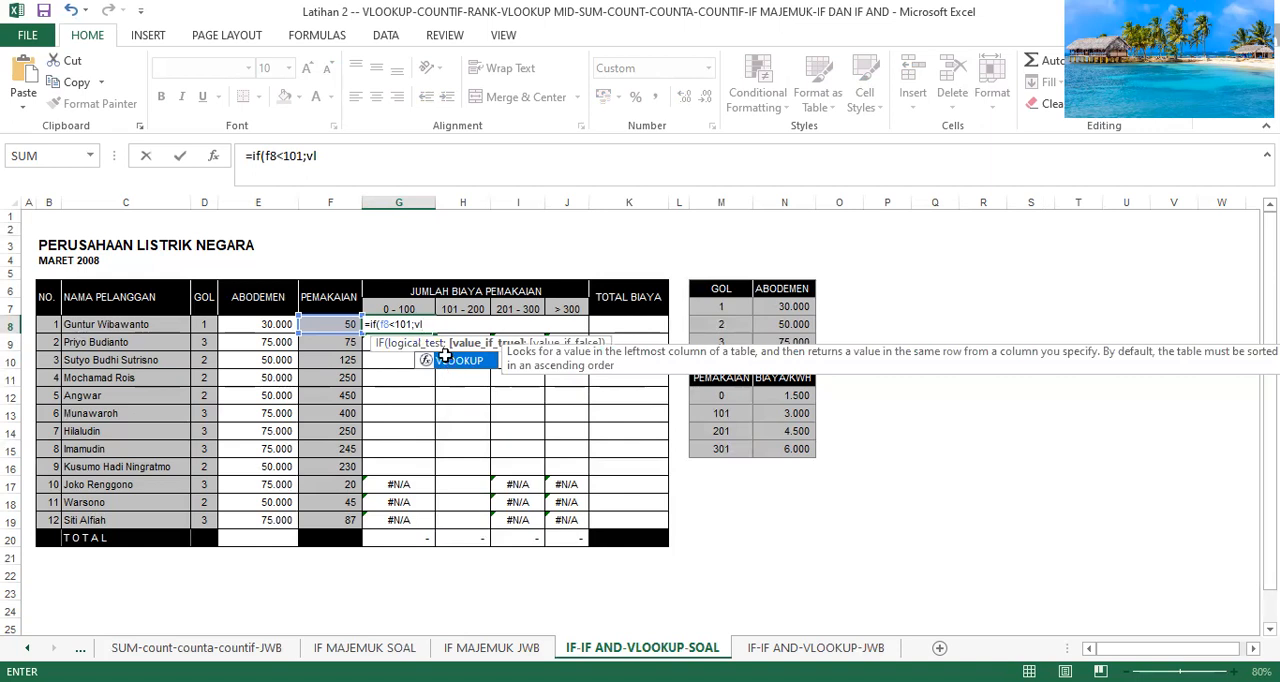
# Nest a VLOOKUP as the true value of the G8 IF formula, with F8 as its lookup value.
pyautogui.doubleClick(447, 361)
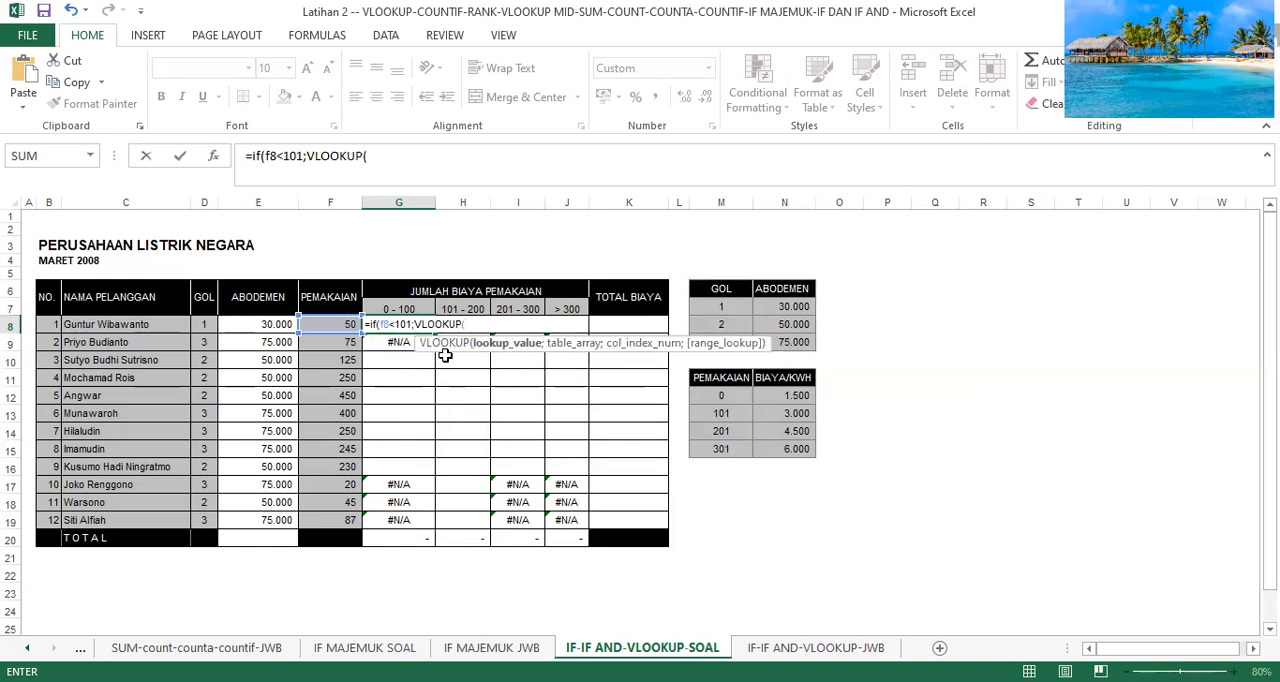
pyautogui.write('f8;')
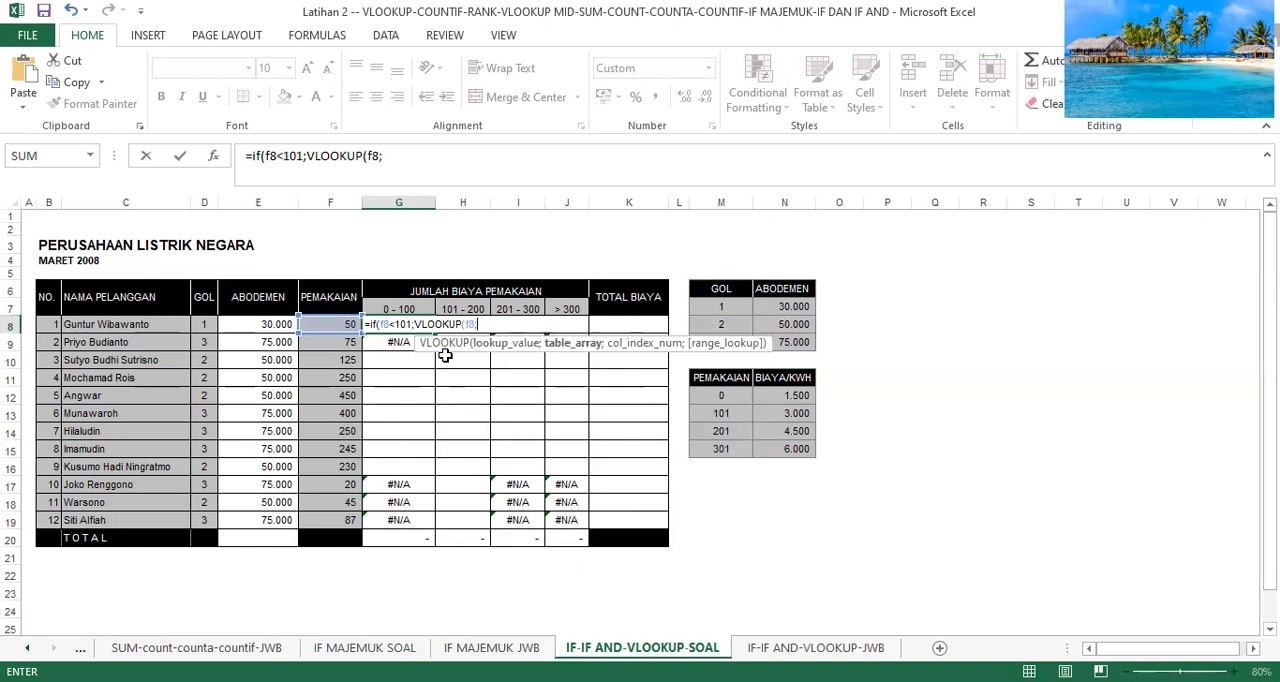
pyautogui.write('m12')
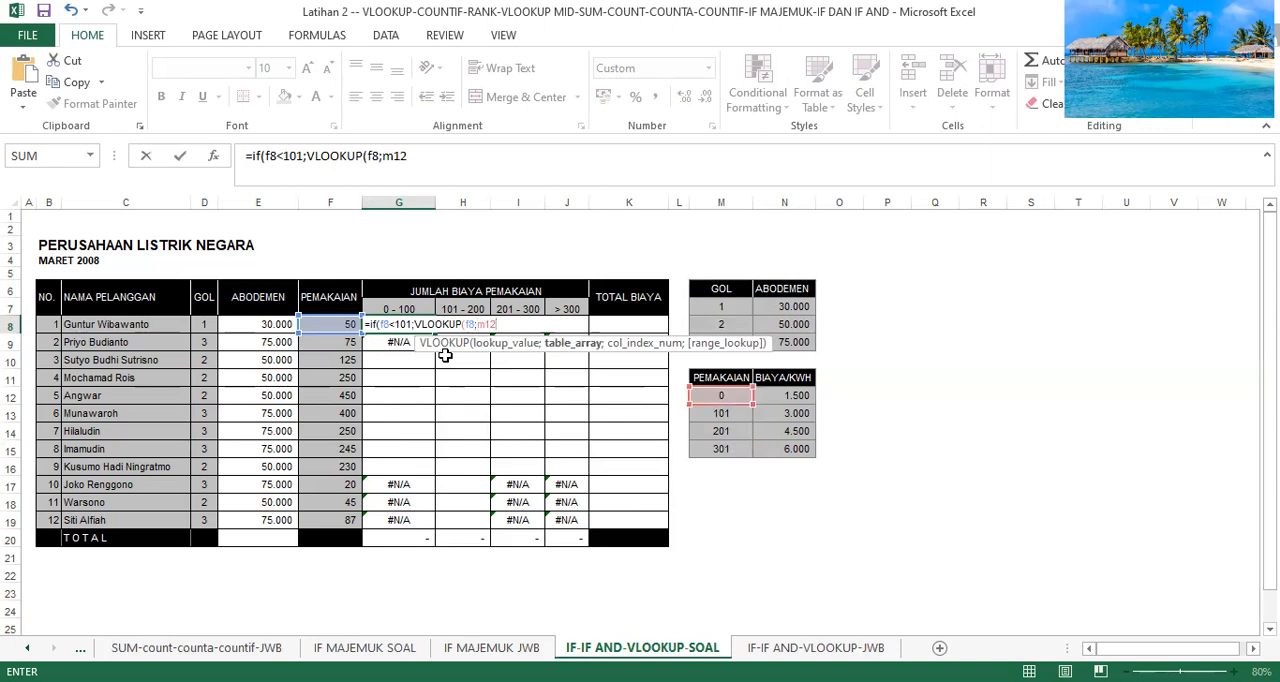
# Set the G8 VLOOKUP's table range to the absolute range $M$12:$N$15 with column index 2 and close it.
pyautogui.press('F4')
pyautogui.write(':n15')
pyautogui.press('F4')
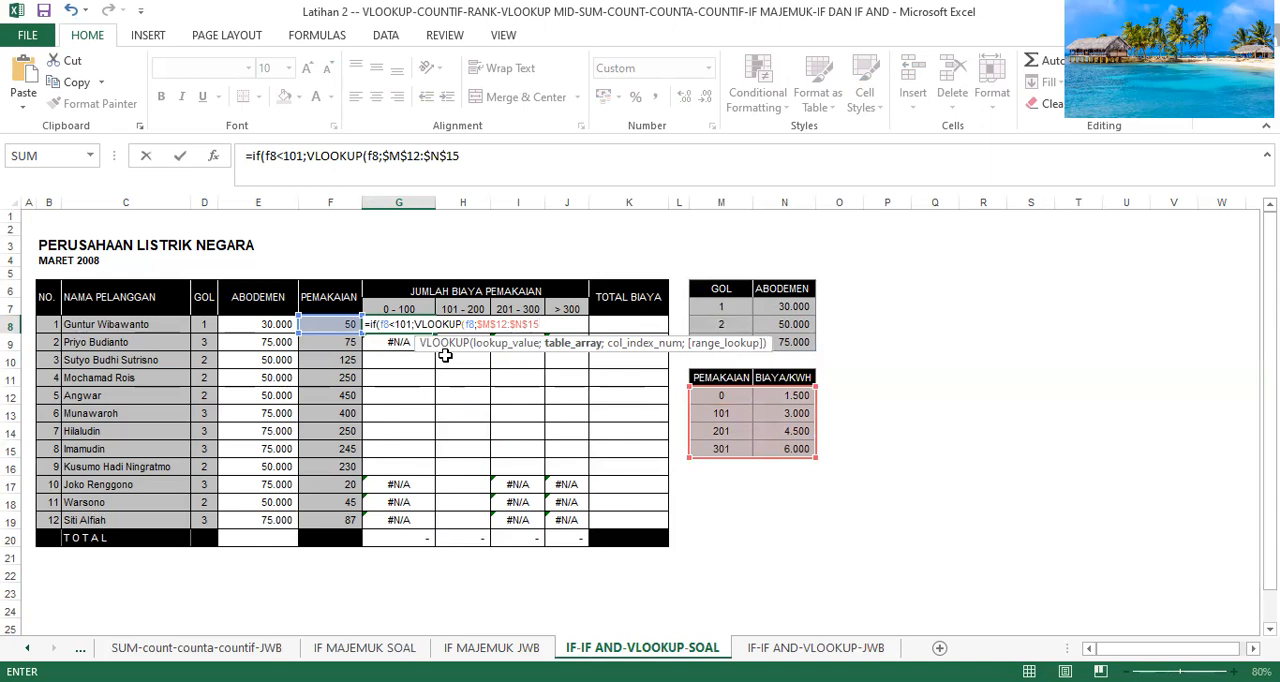
pyautogui.write(';2')
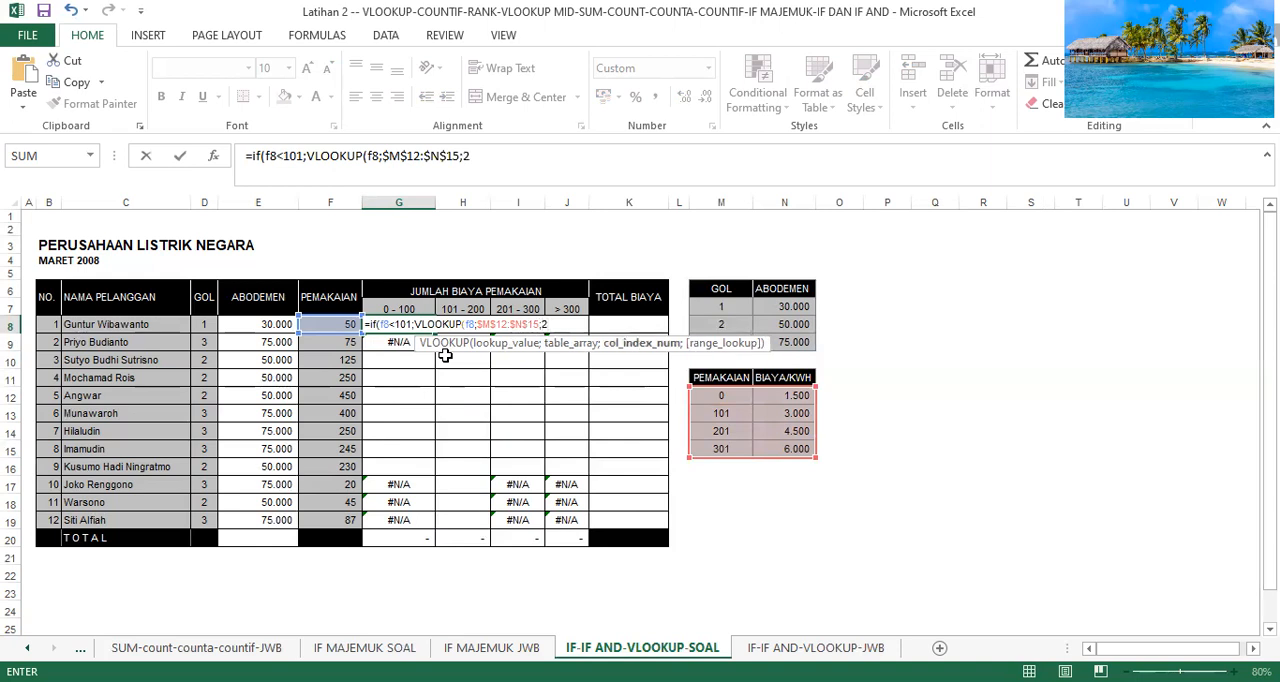
pyautogui.write(')*f')
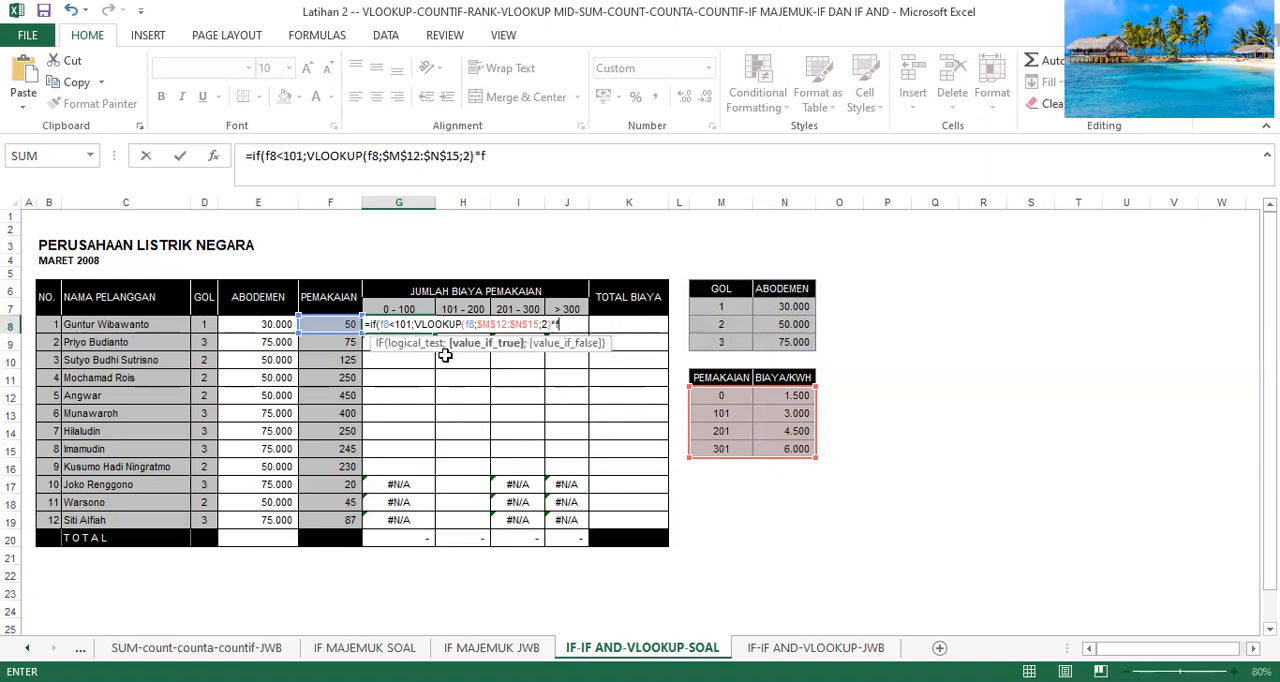
pyautogui.write('8;"')
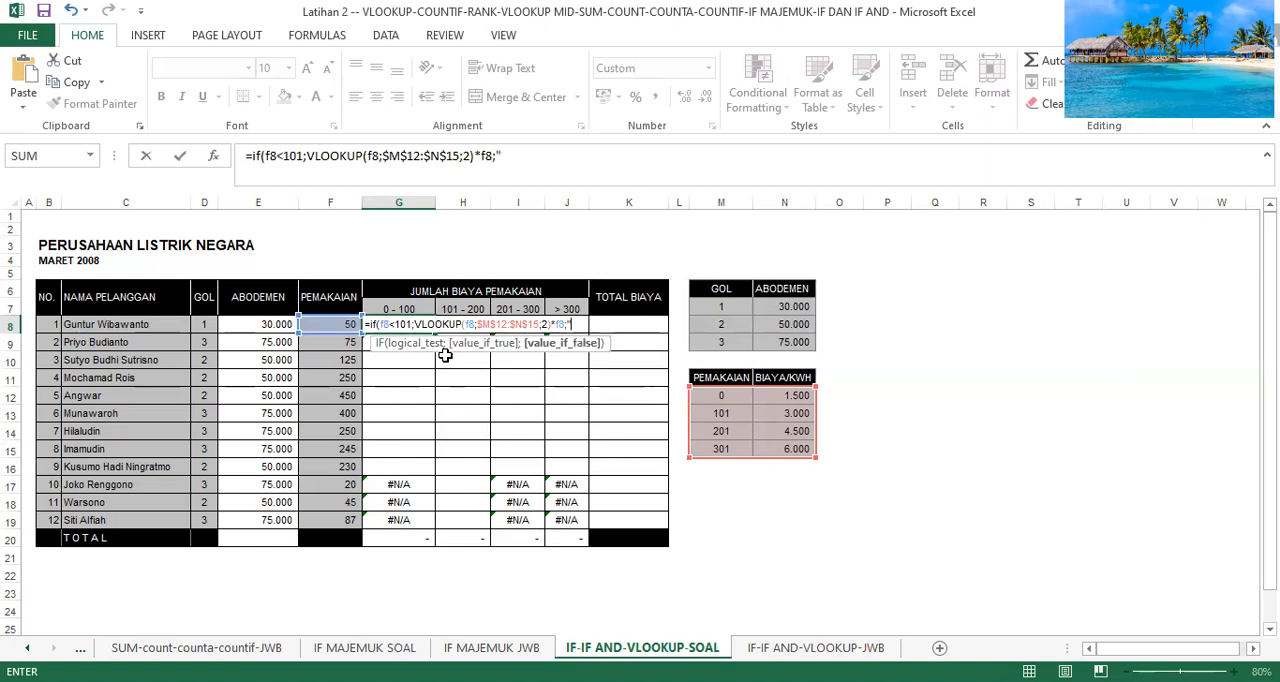
pyautogui.write('"))')
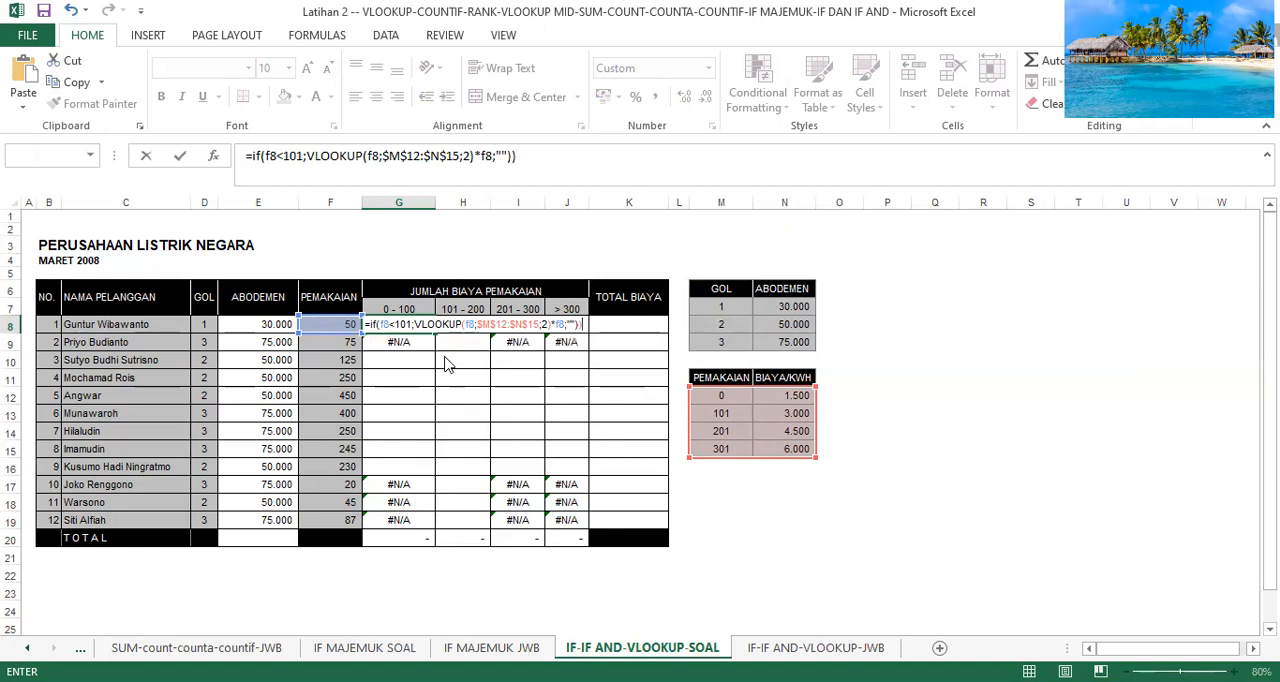
# Multiply the G8 lookup by F8, set the false value to "", and enter the formula, accepting the suggested typo correction.
pyautogui.press('Return')
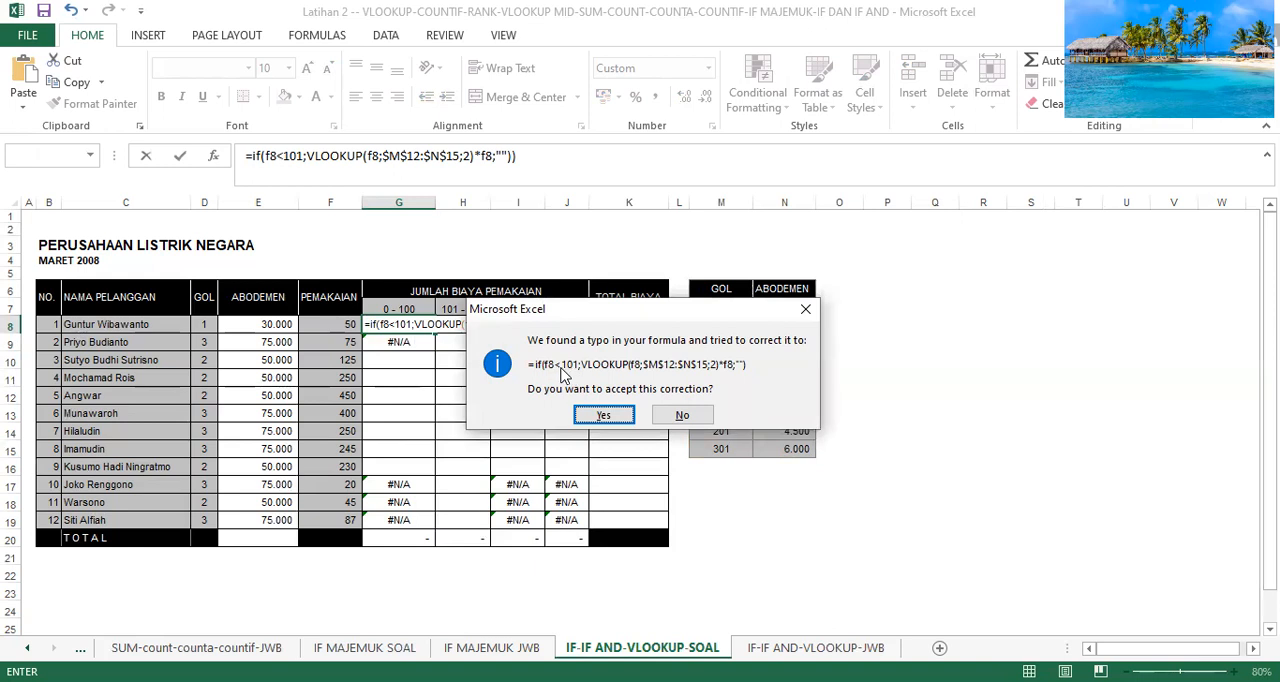
pyautogui.click(620, 415)
# Copy the corrected G8 formula with the absolute lookup range down to G19.
pyautogui.click(405, 323)
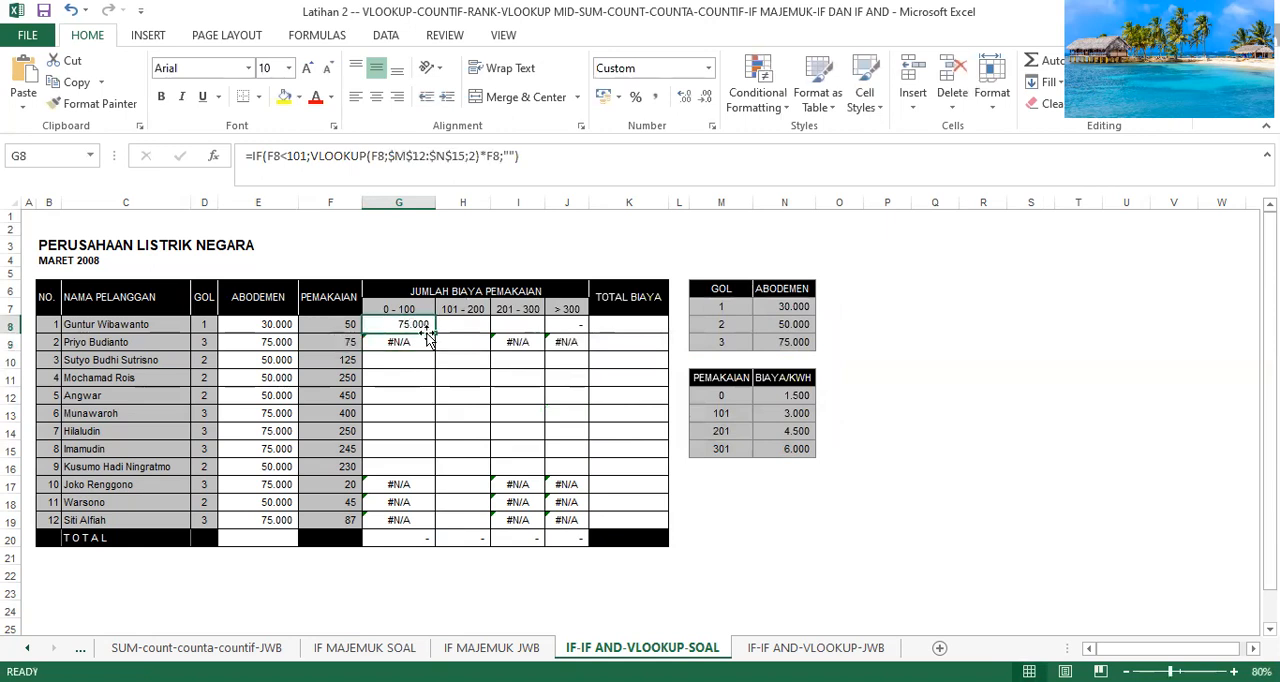
pyautogui.moveTo(433, 334); pyautogui.dragTo(441, 522)
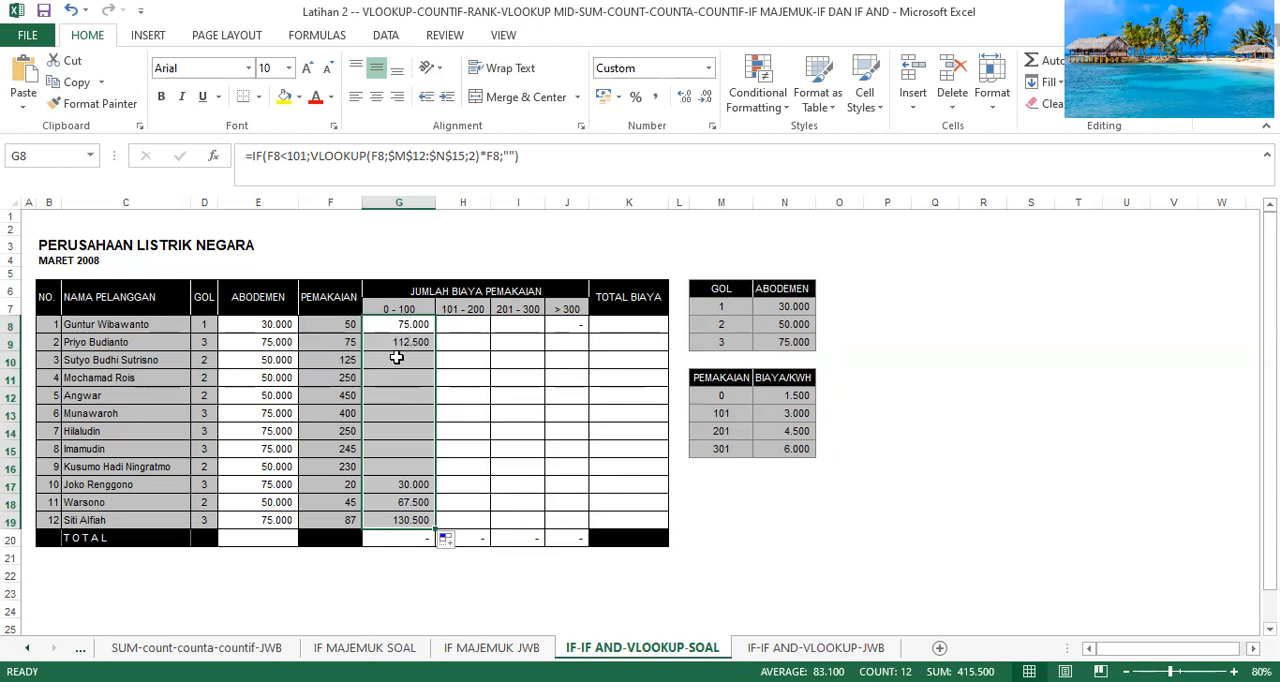
pyautogui.click(454, 360)
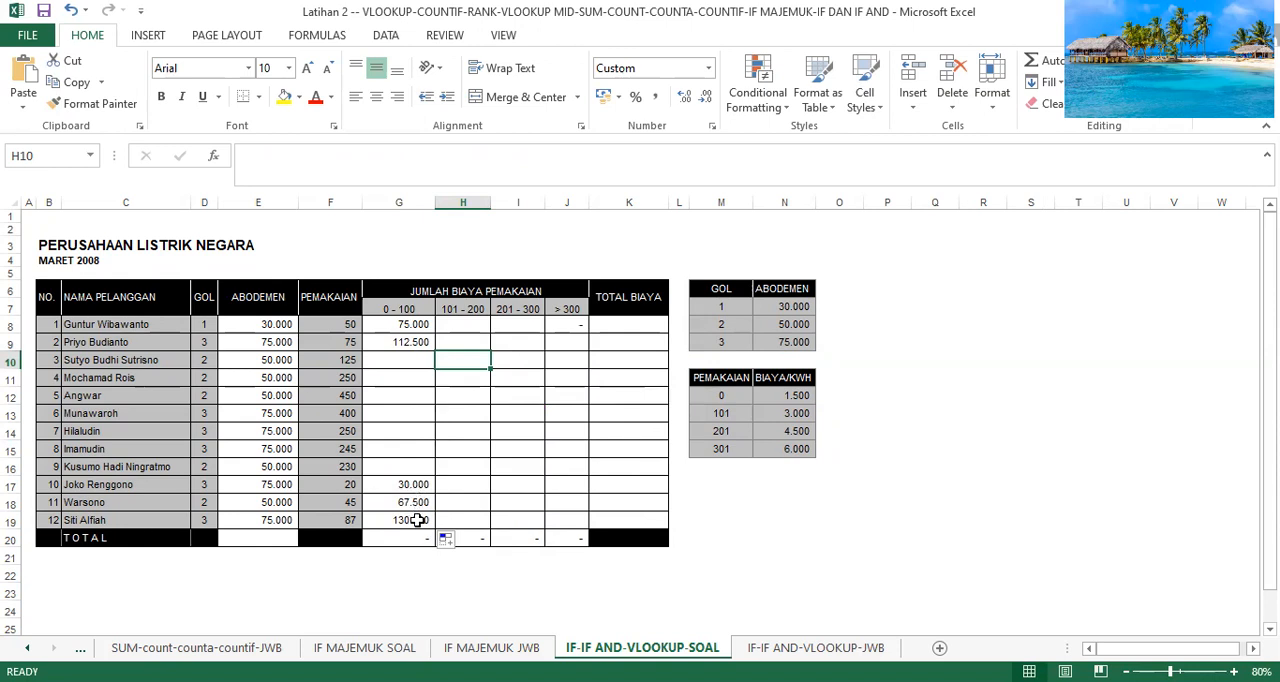
# Start an IF formula in H8, under the 101 - 200 heading, with a nested AND function as its logical test.
pyautogui.click(469, 325)
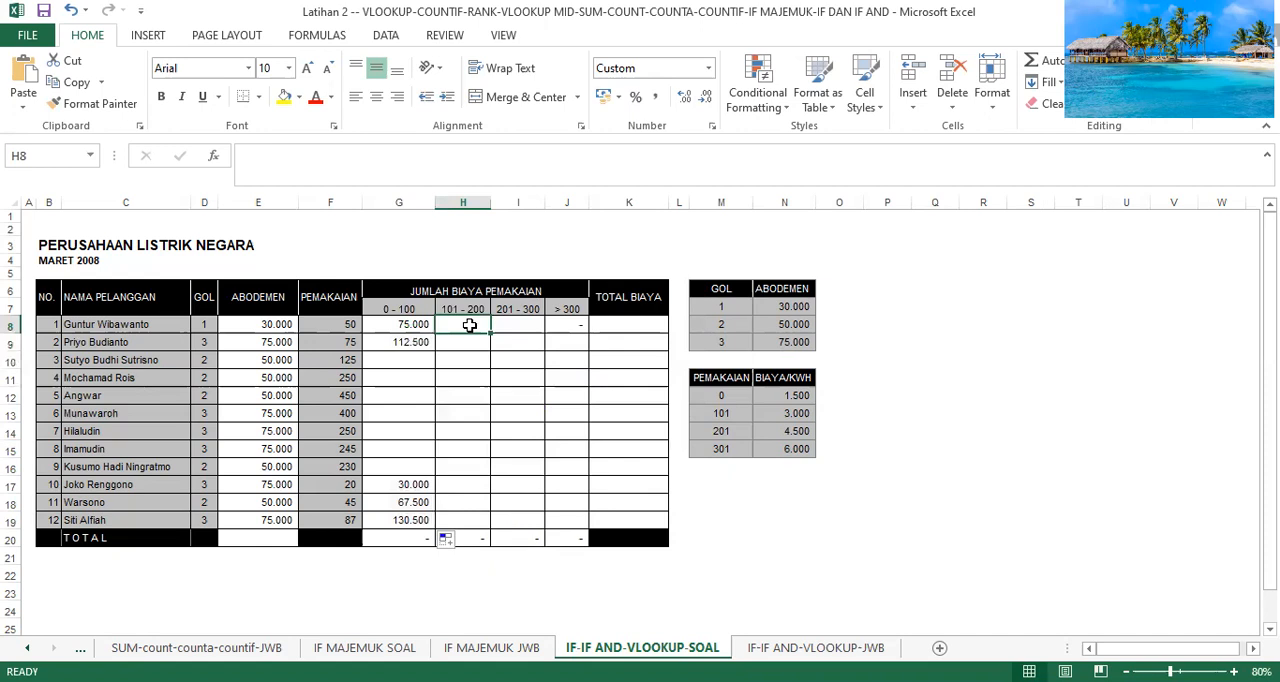
pyautogui.write('=')
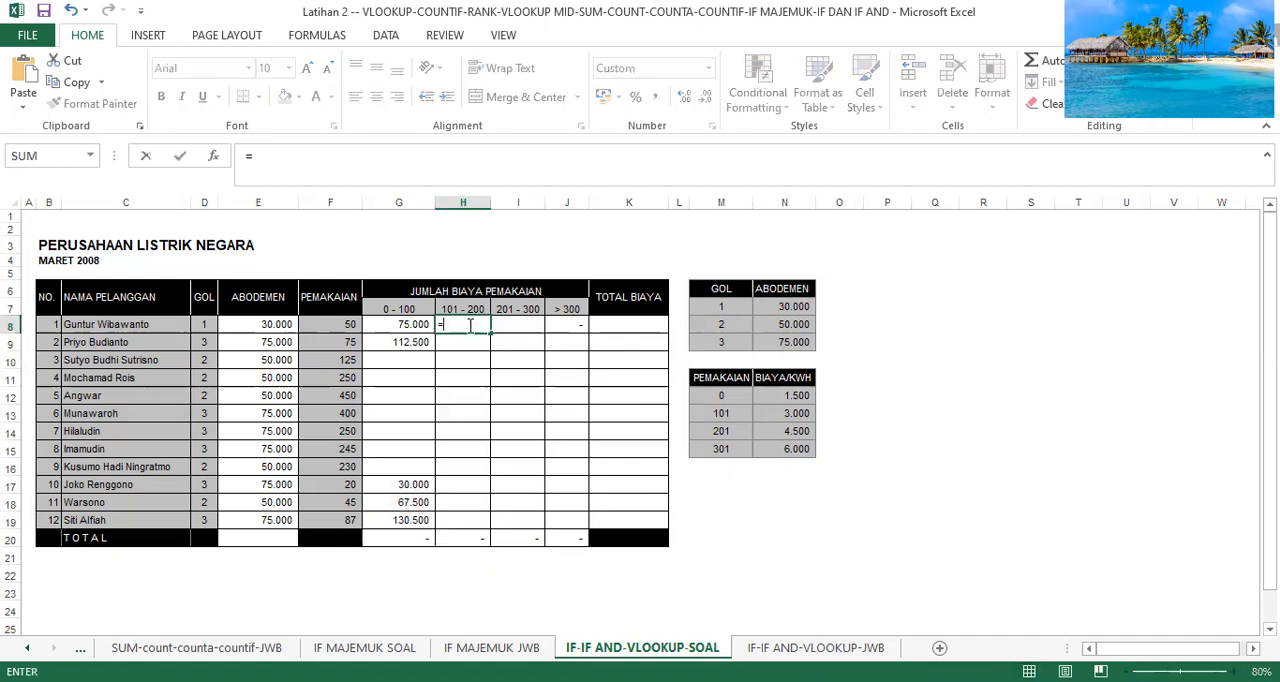
pyautogui.write('if')
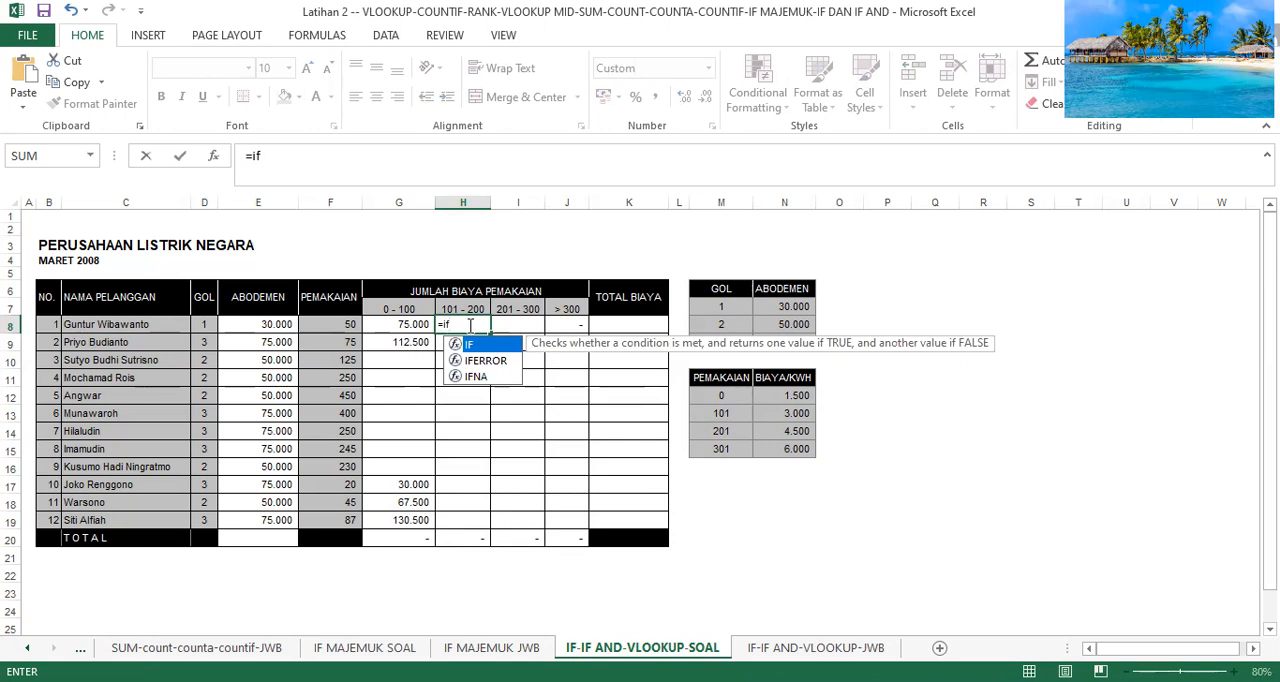
pyautogui.write('(')
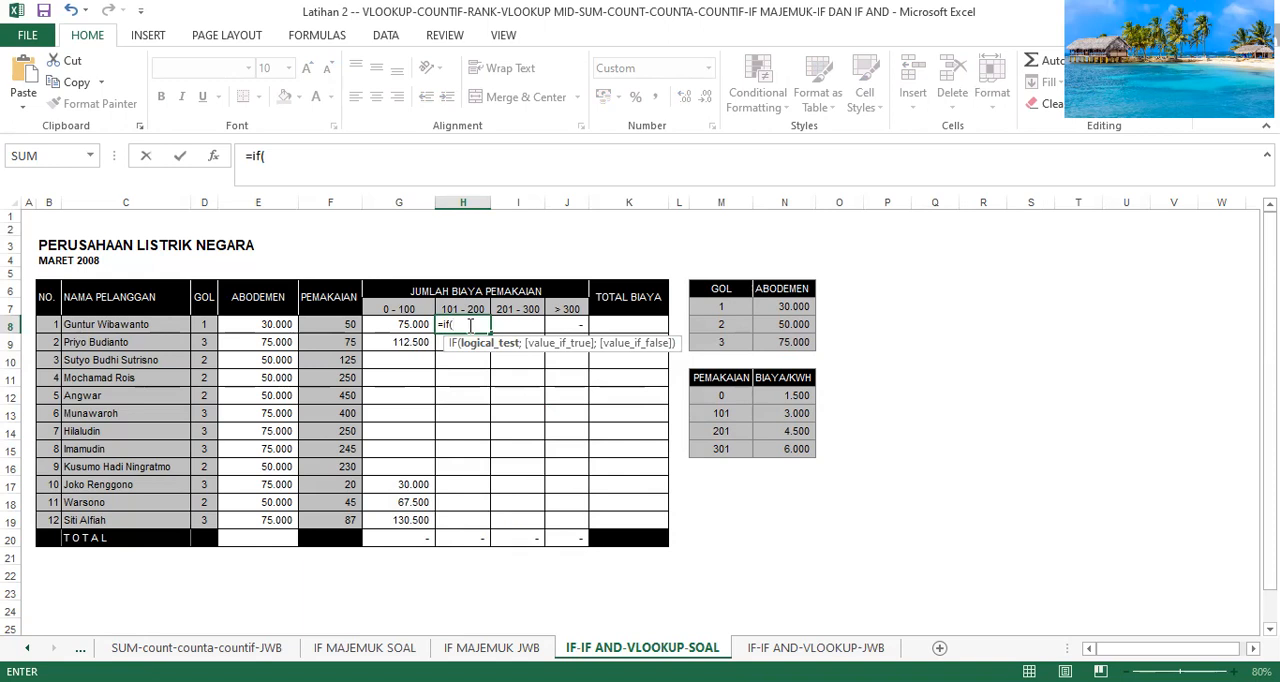
pyautogui.write('and')
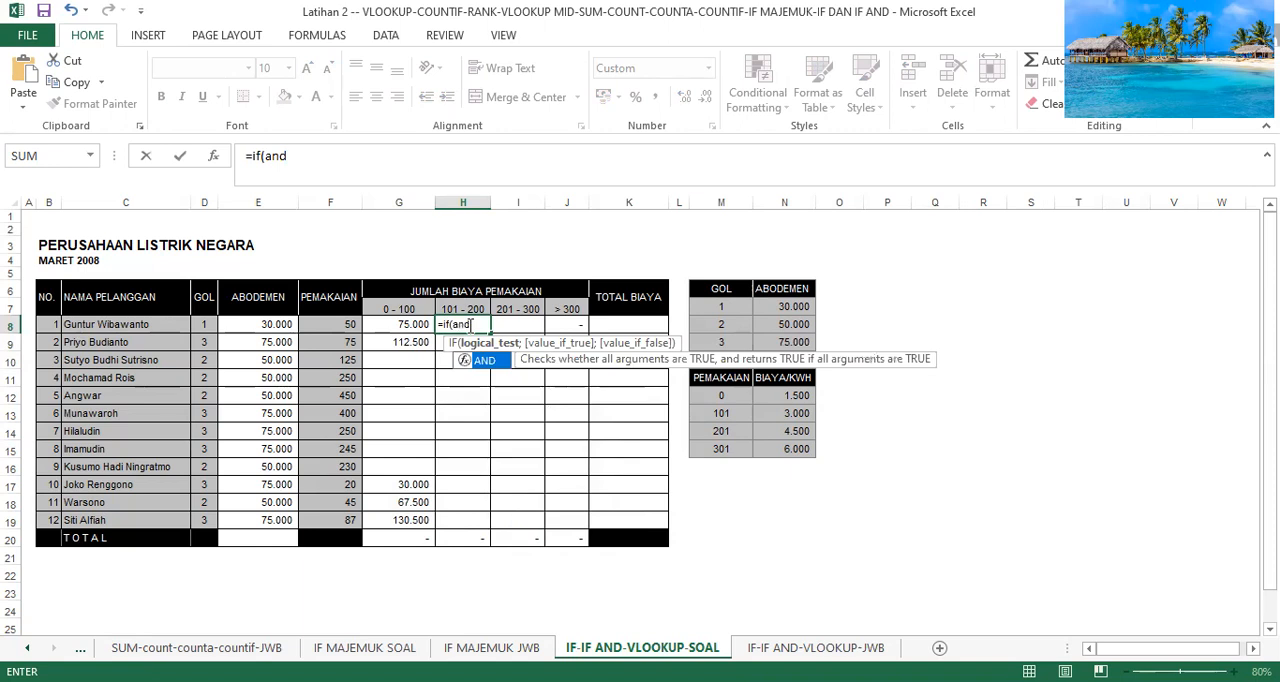
pyautogui.write('(f8')
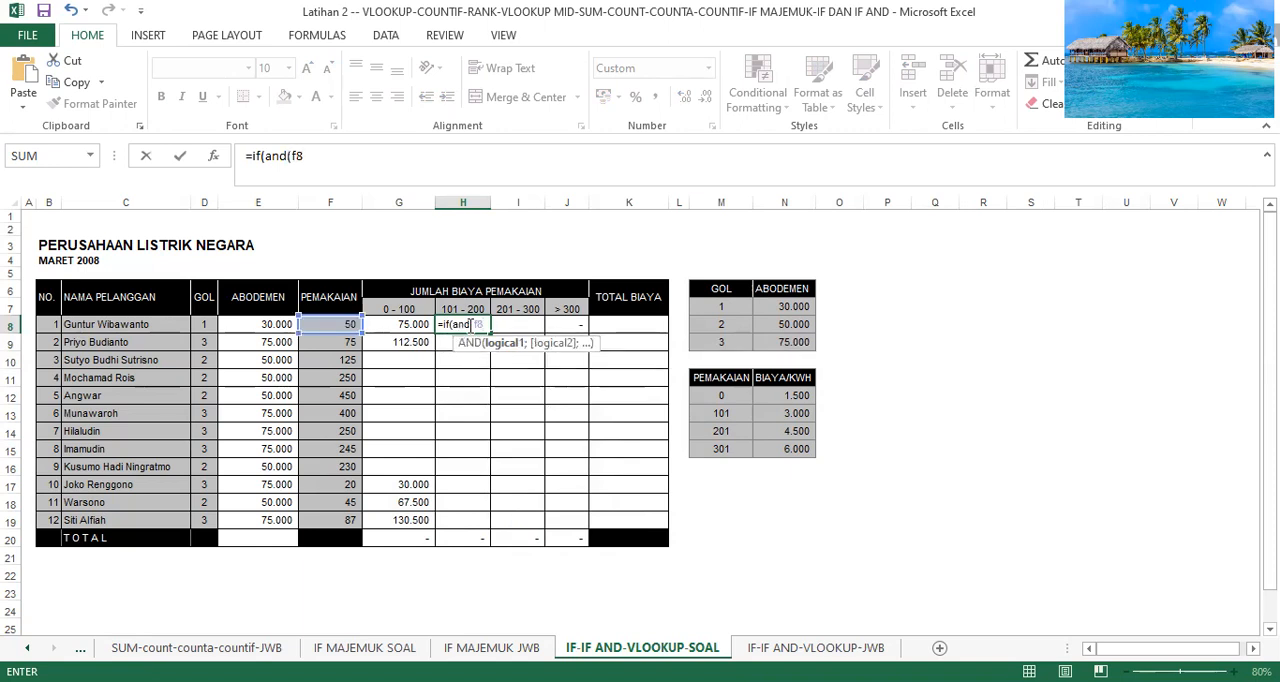
pyautogui.write('<201;f')
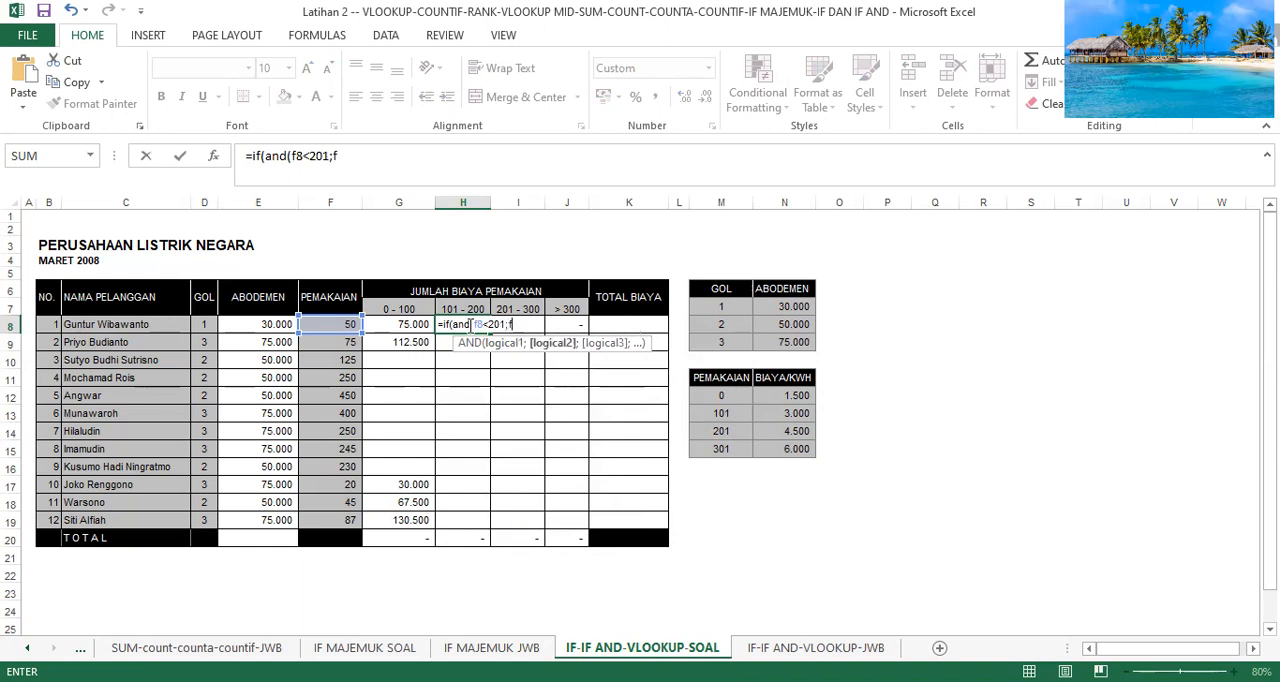
pyautogui.write('8>100')
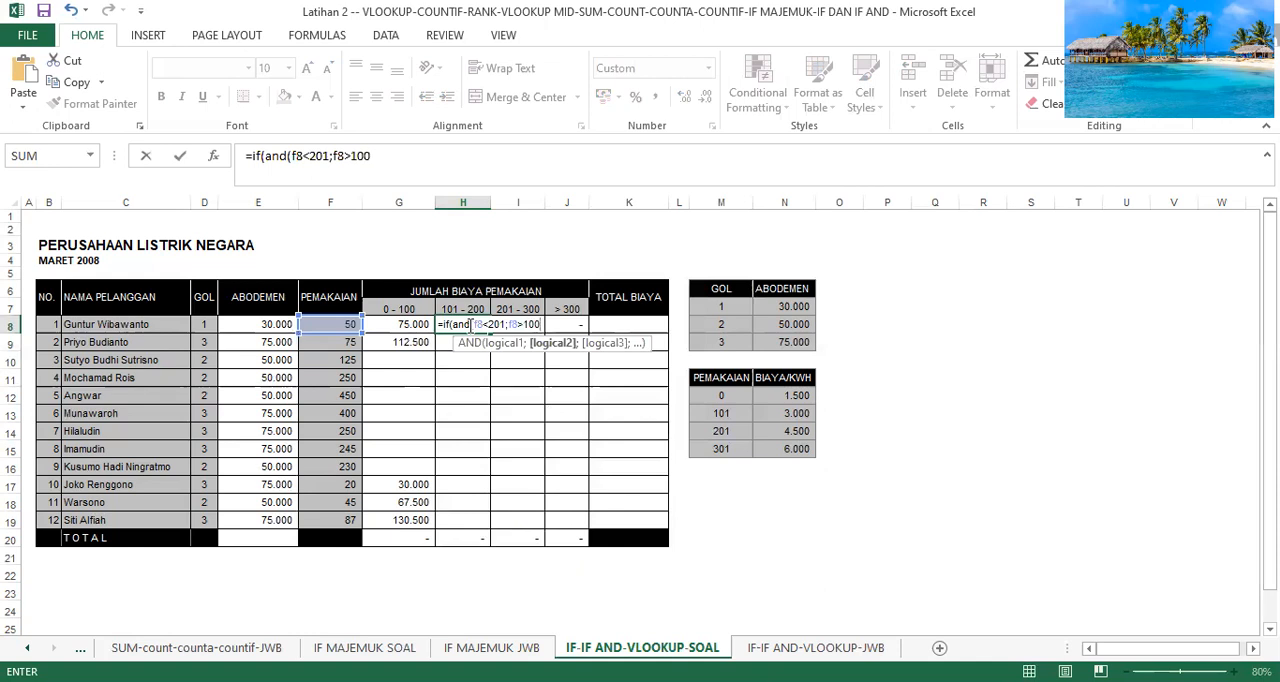
pyautogui.write(');')
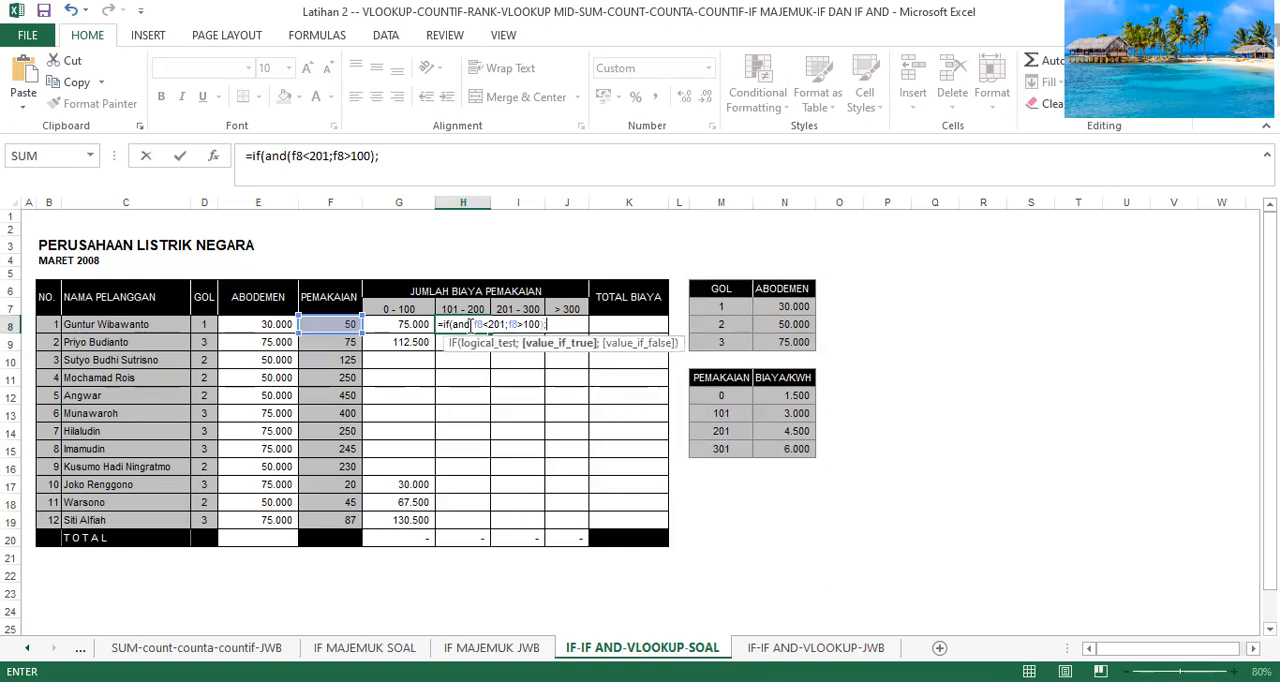
pyautogui.write('v')
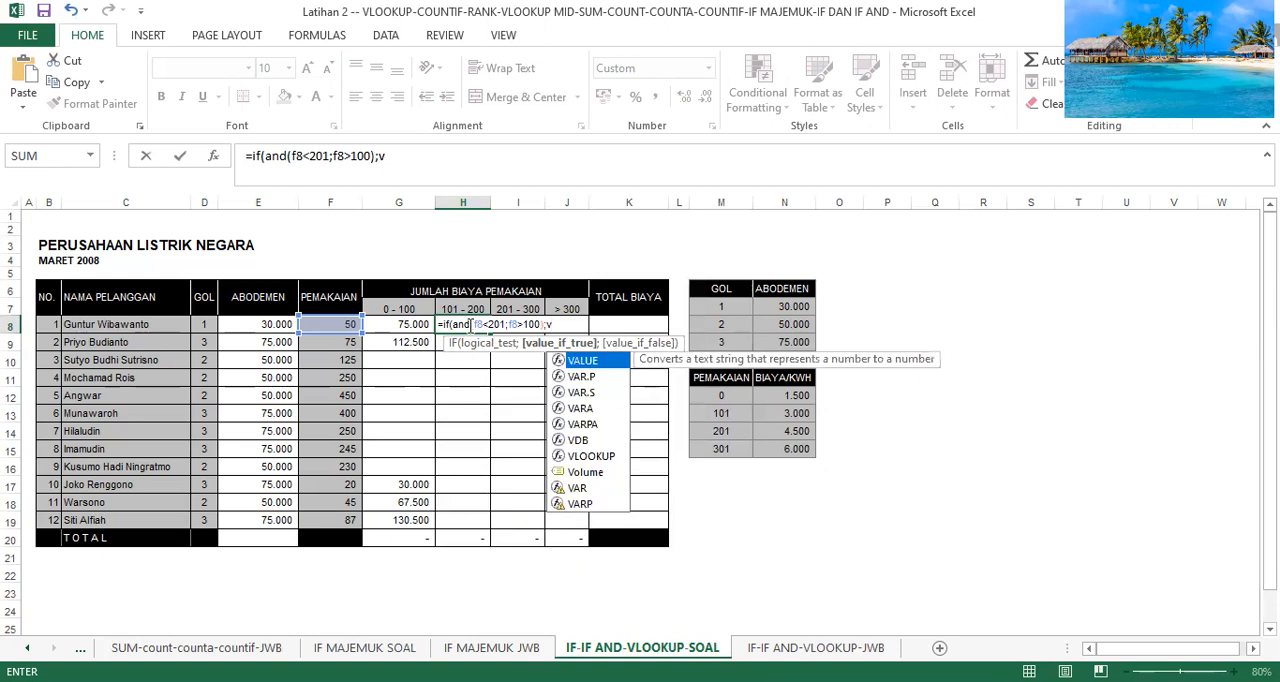
pyautogui.write('l')
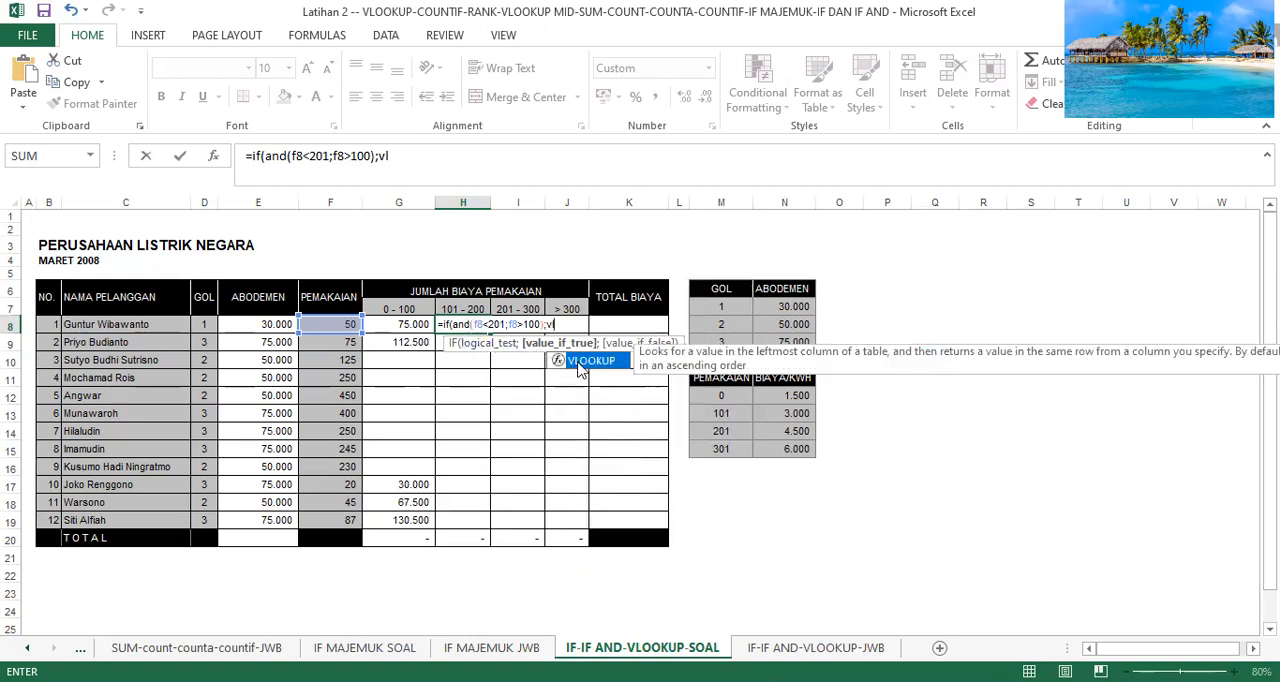
# Nest a VLOOKUP as the true value of the H8 IF formula, with F8 as its lookup value.
pyautogui.doubleClick(578, 362)
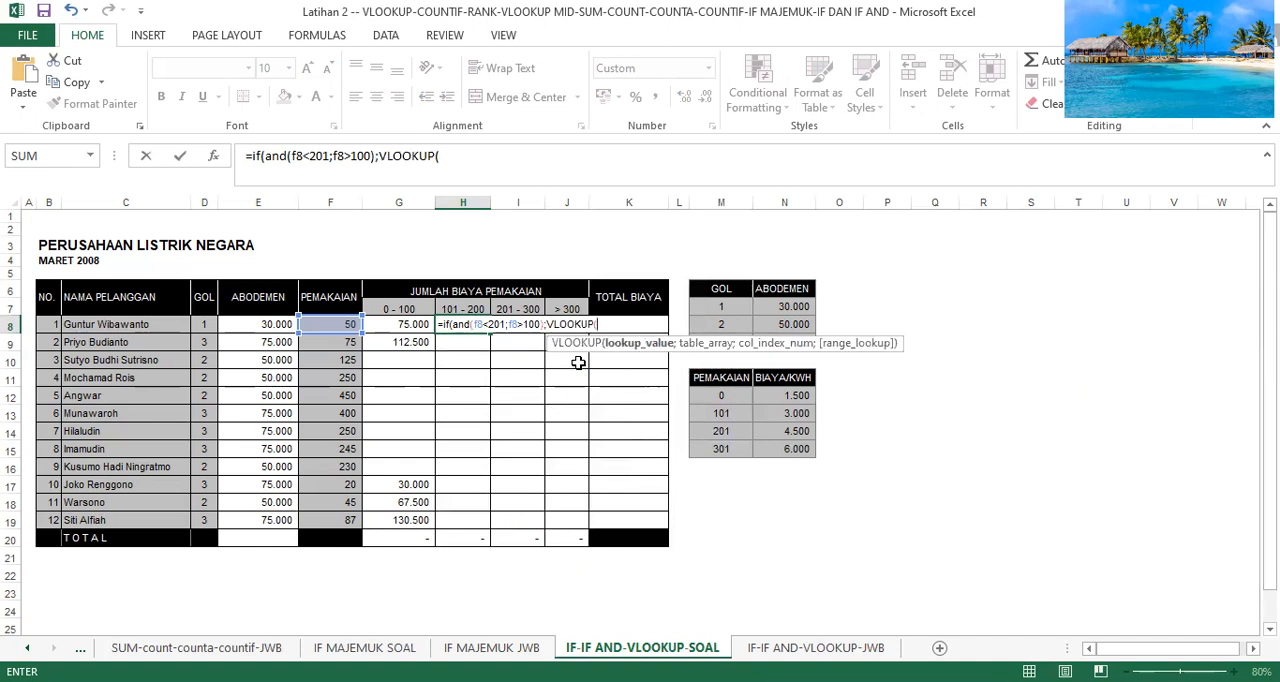
pyautogui.write('f8;')
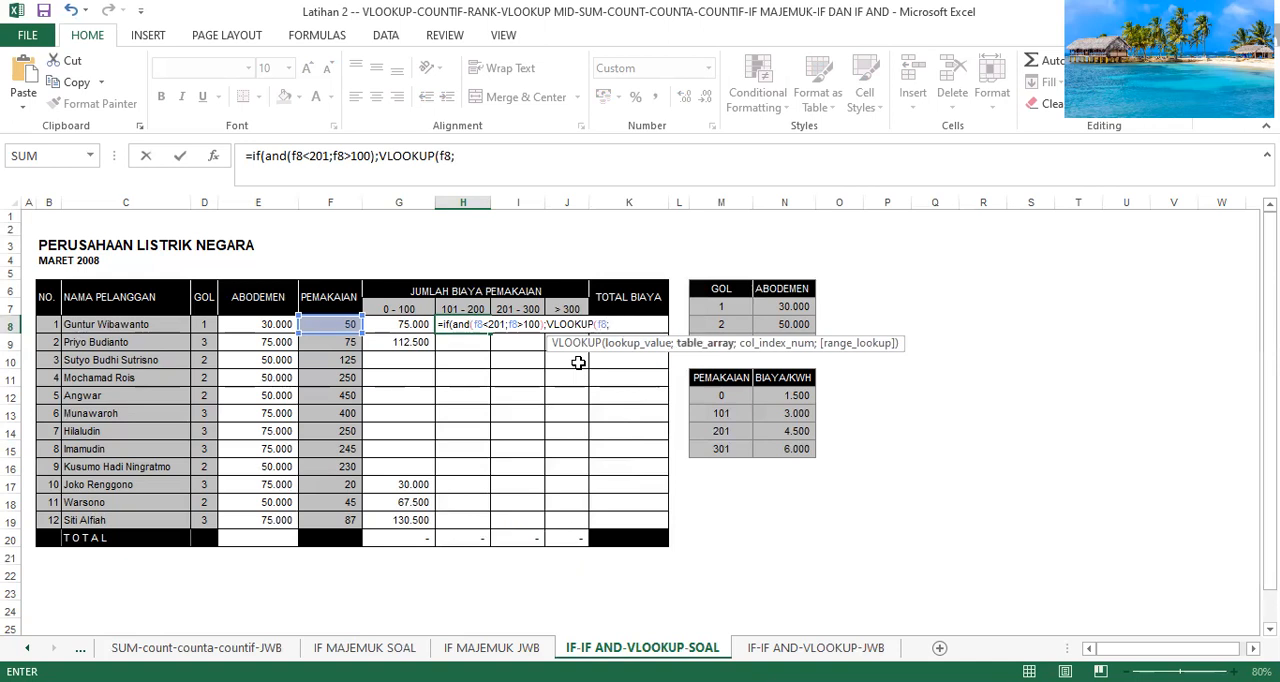
pyautogui.write('m12')
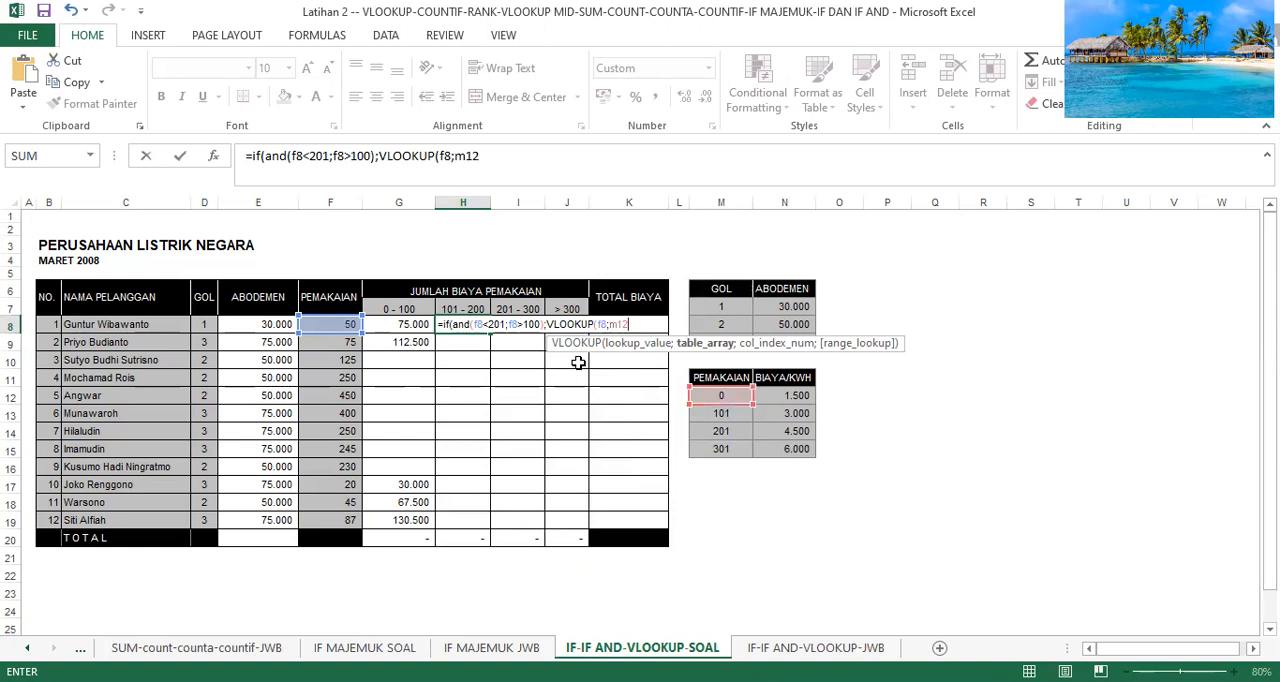
# Set the H8 VLOOKUP's table range to the absolute range $M$12:$N$15 with column index 2 and close it.
pyautogui.press('F4')
pyautogui.write(':')
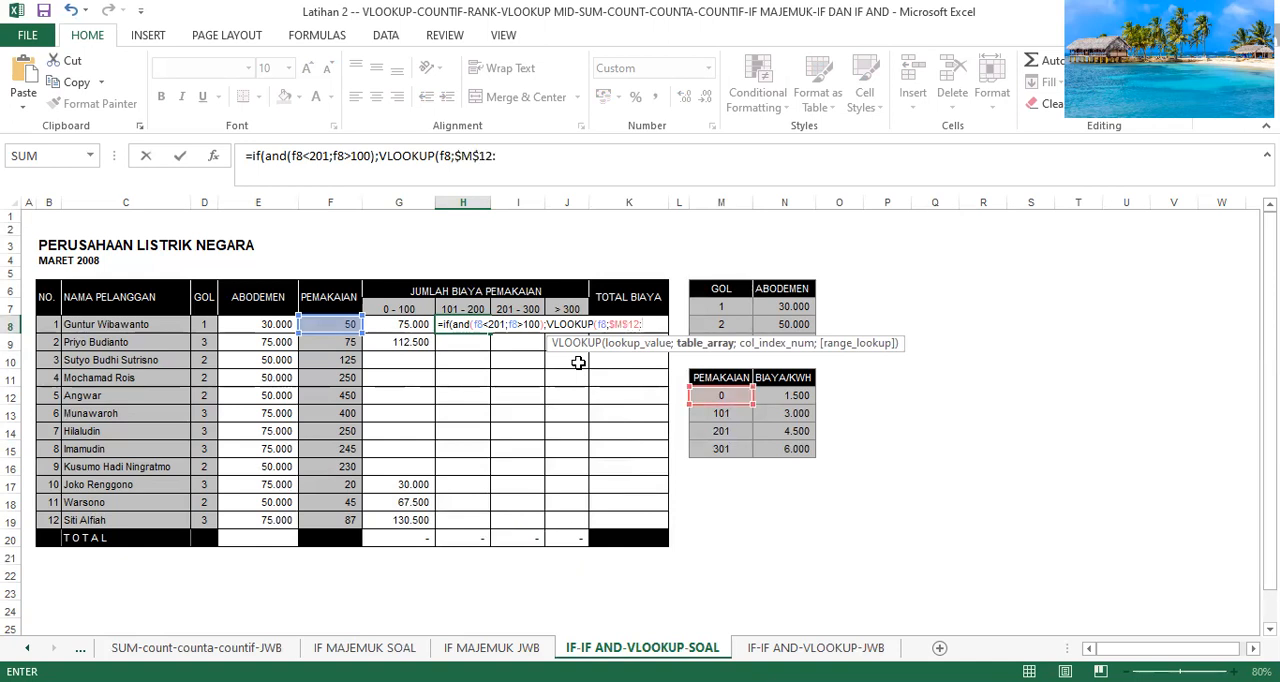
pyautogui.write('n15')
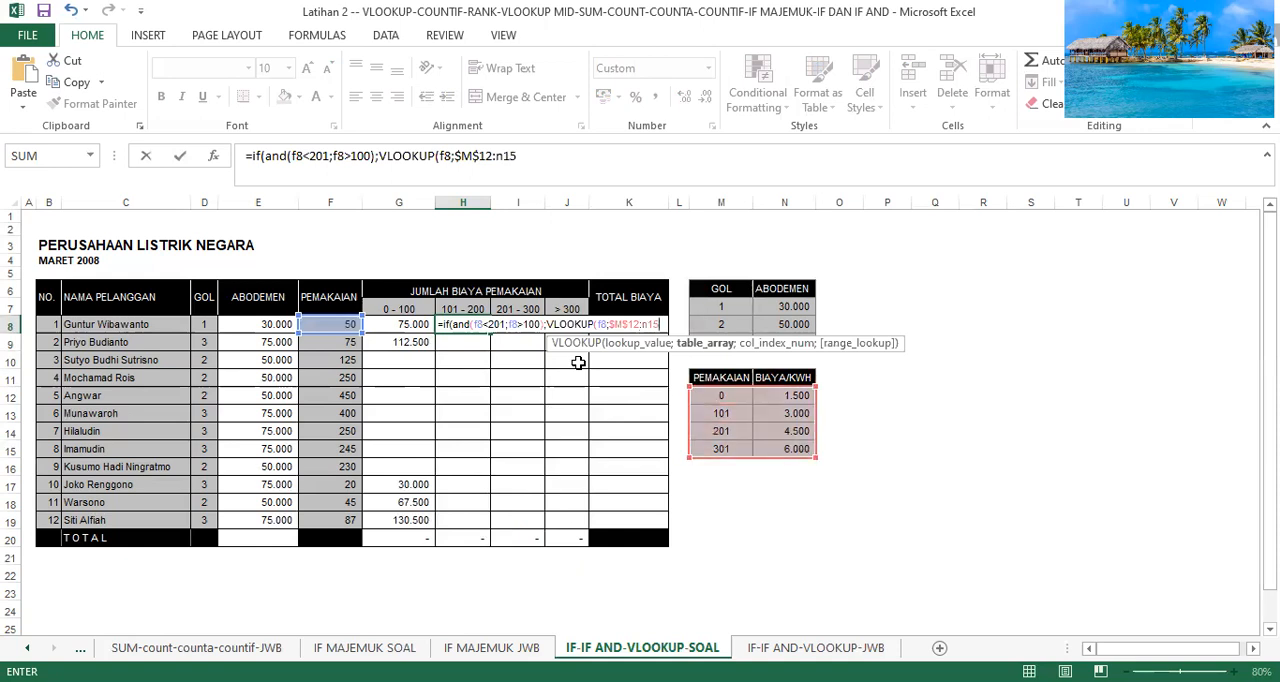
pyautogui.press('F4')
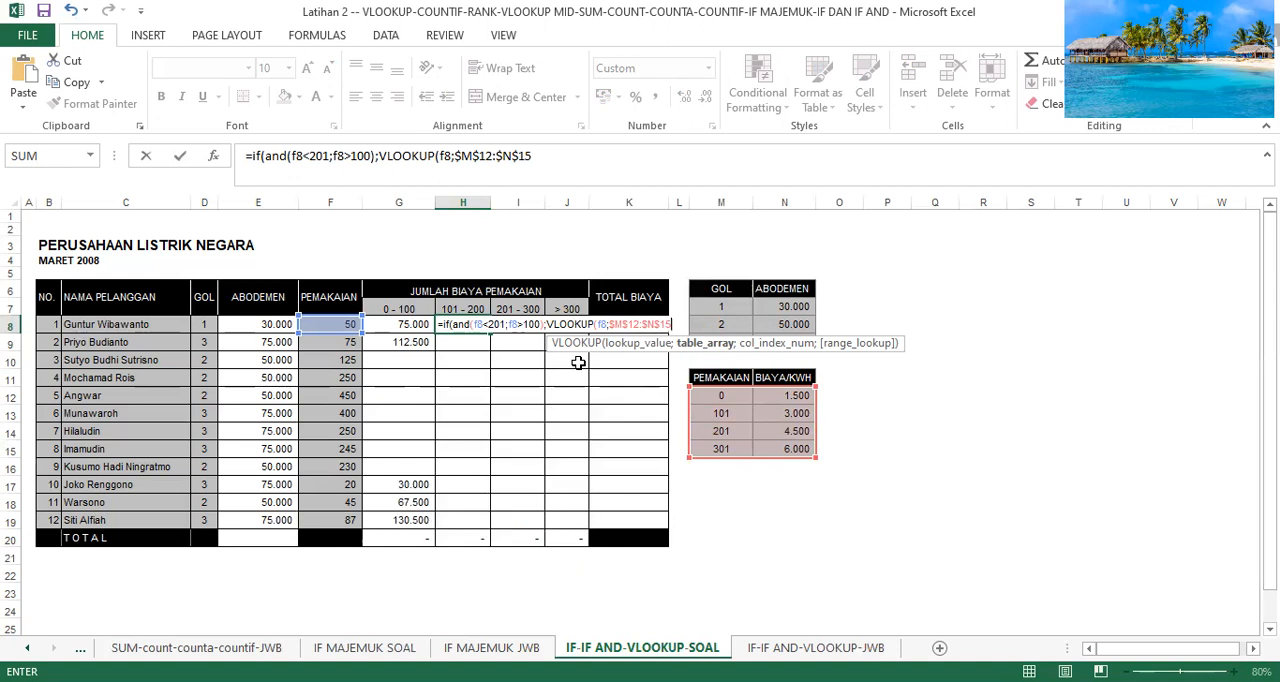
pyautogui.write(';')
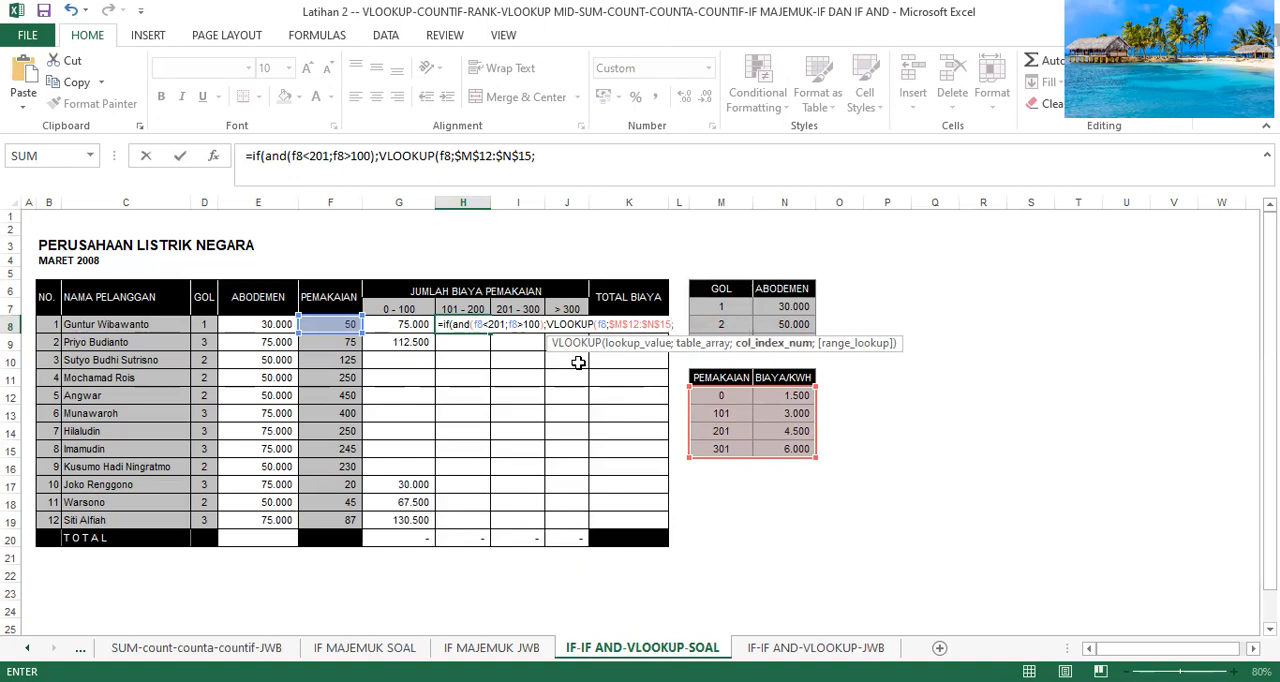
pyautogui.write('2)')
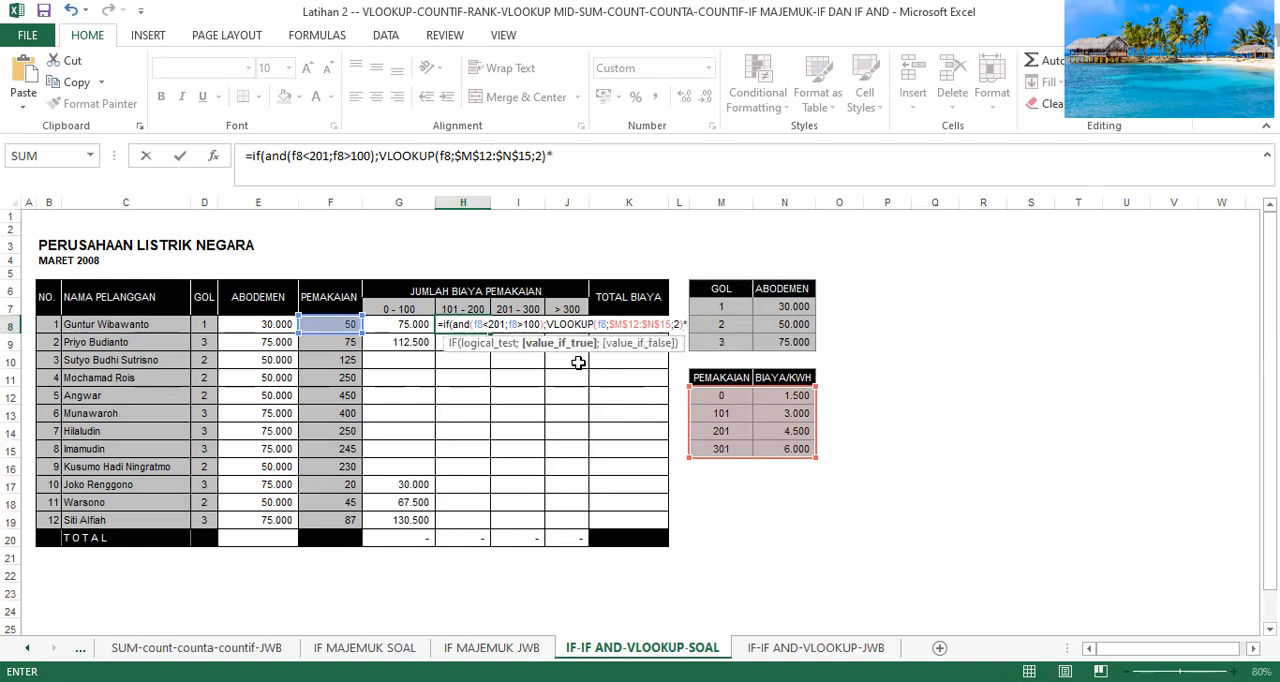
pyautogui.write('*f')
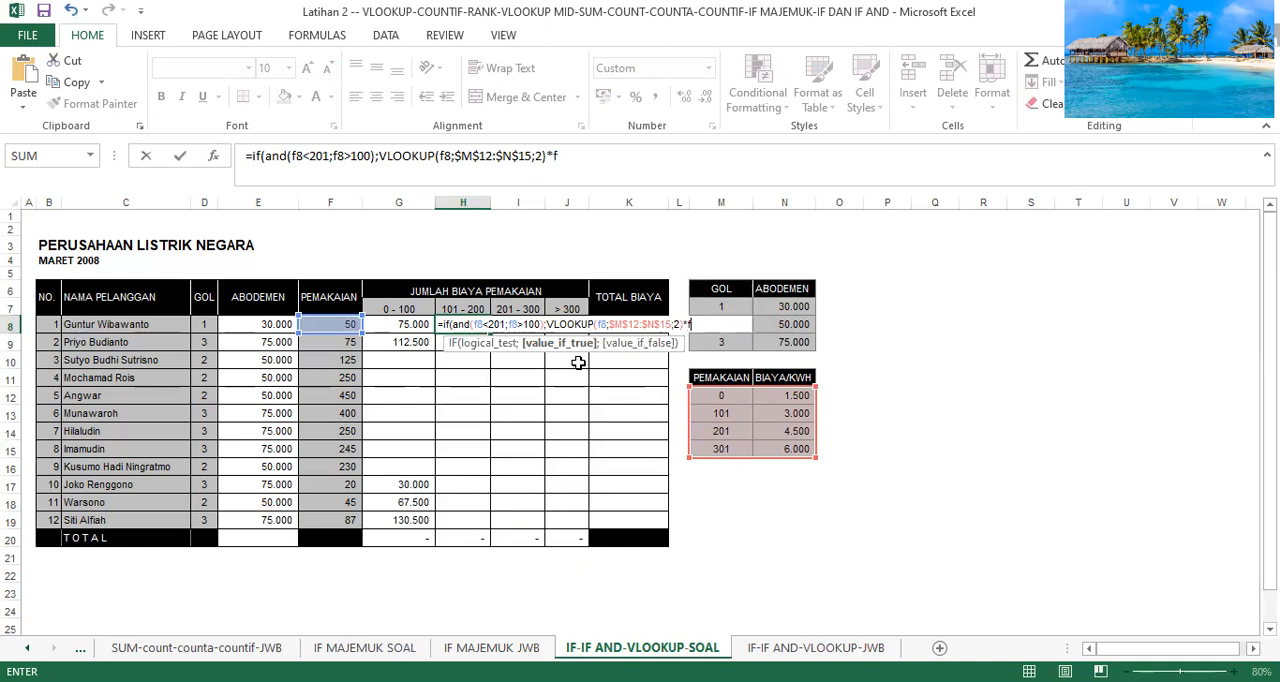
pyautogui.write('8;"')
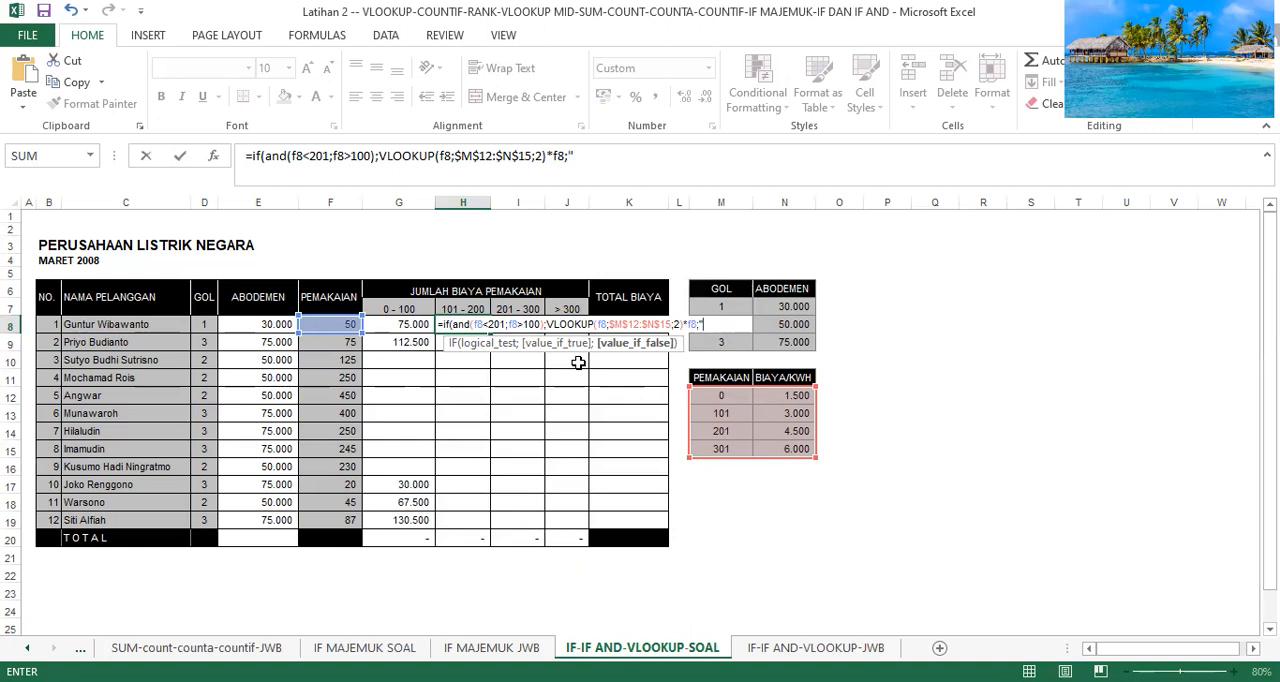
pyautogui.write('"))')
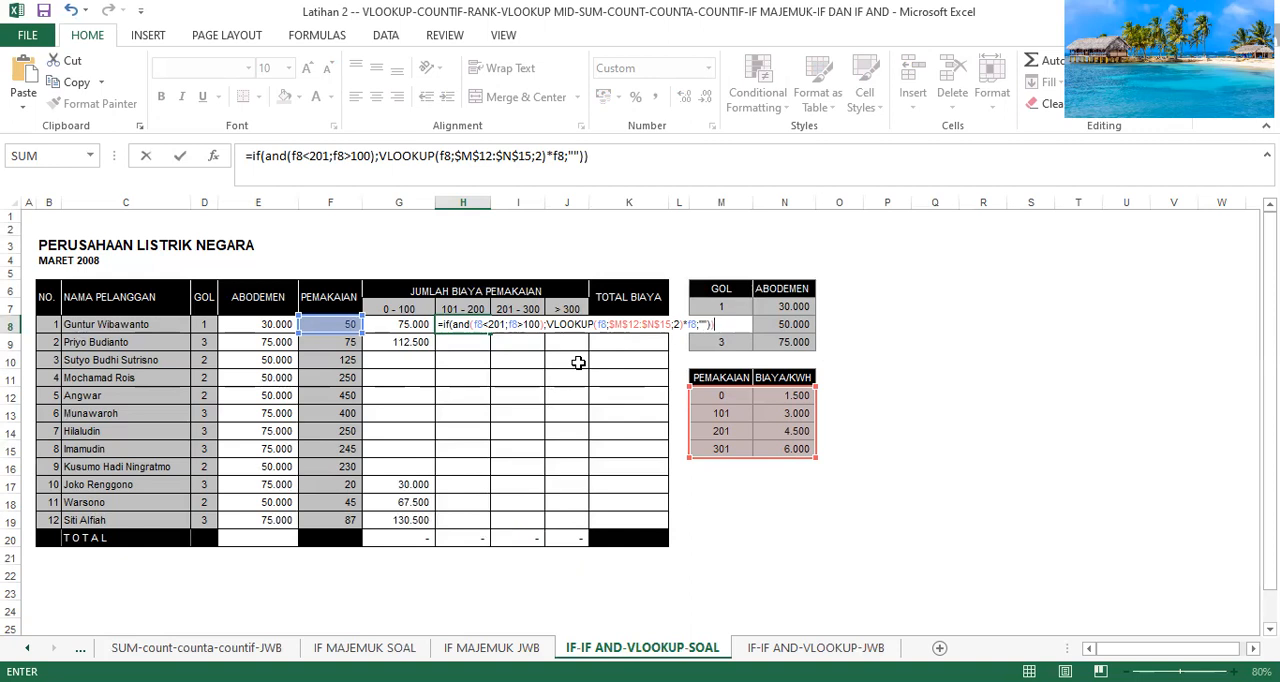
# Finish the H8 formula by multiplying the VLOOKUP by F8 with empty text as the false value, and fill it down to H19.
pyautogui.press('Return')
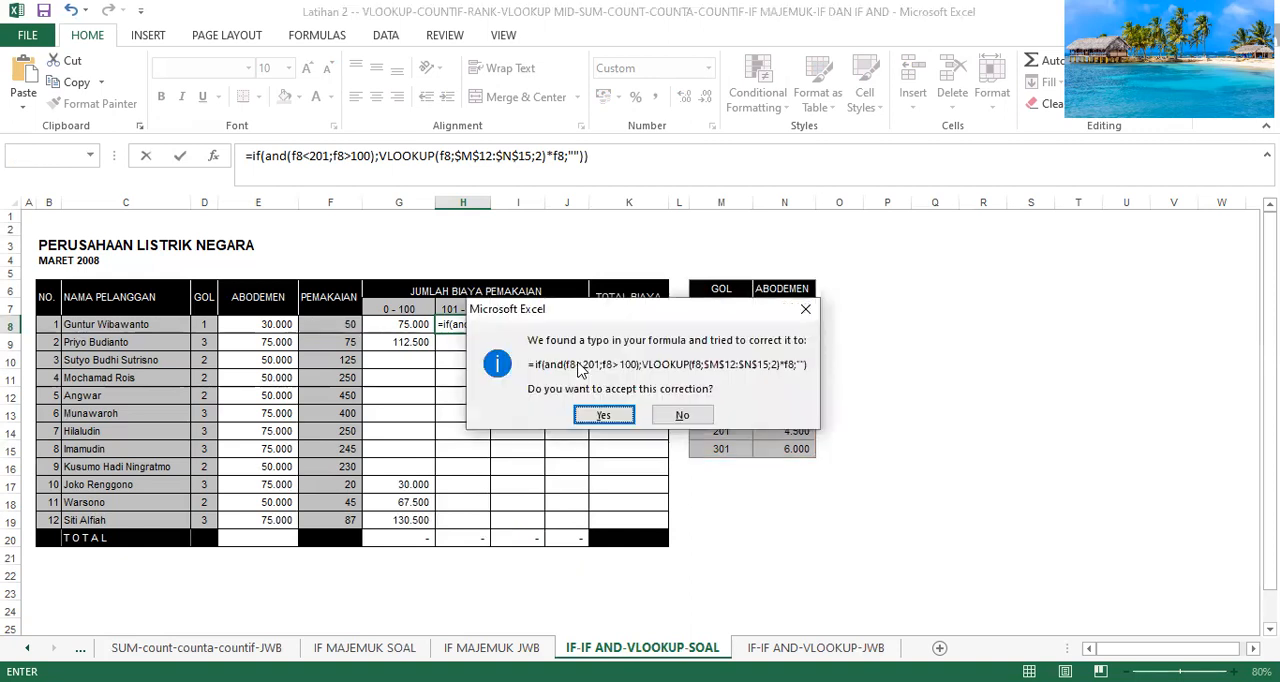
pyautogui.click(608, 416)
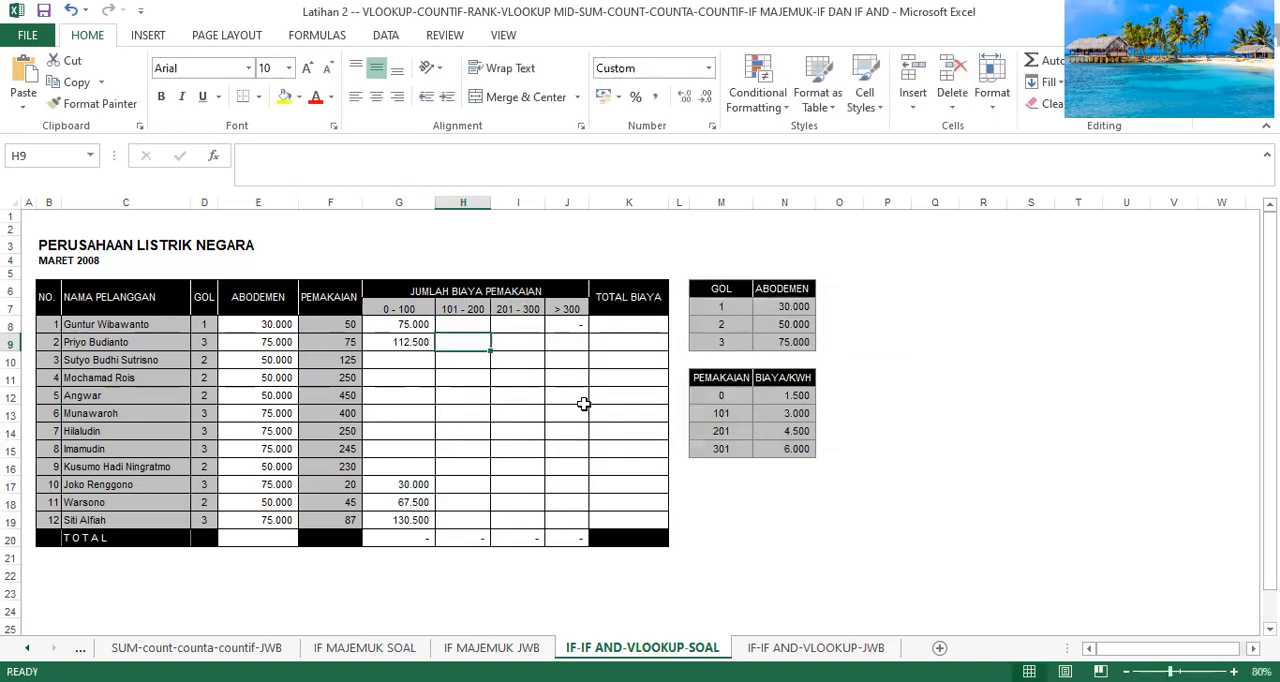
pyautogui.click(468, 322)
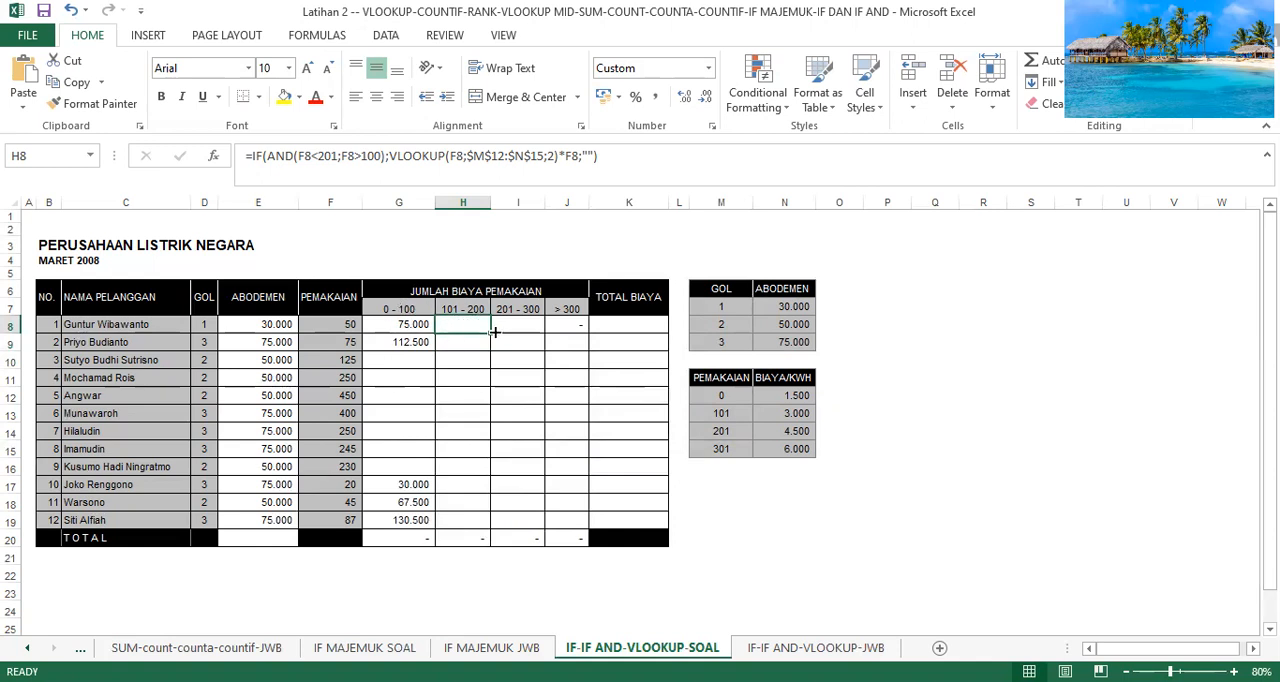
pyautogui.moveTo(491, 333); pyautogui.dragTo(474, 523)
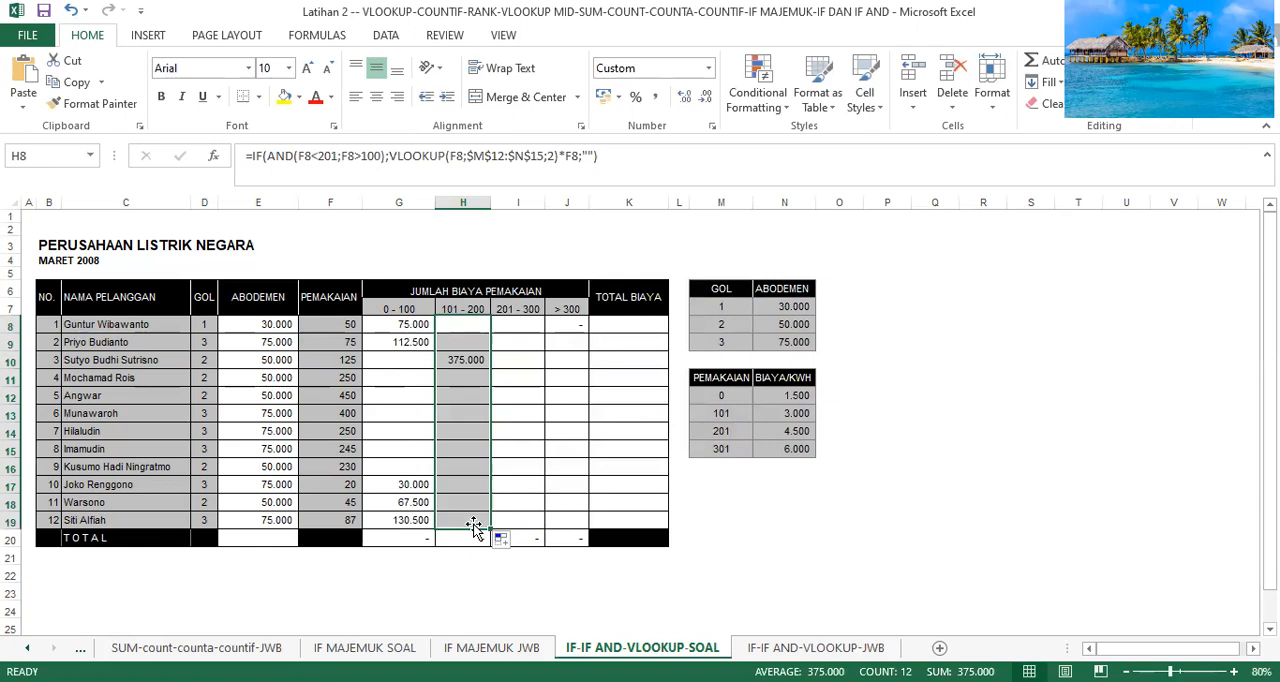
# Start an IF formula in I8, under the 201 - 300 heading, with a nested AND function as its logical test.
pyautogui.click(518, 324)
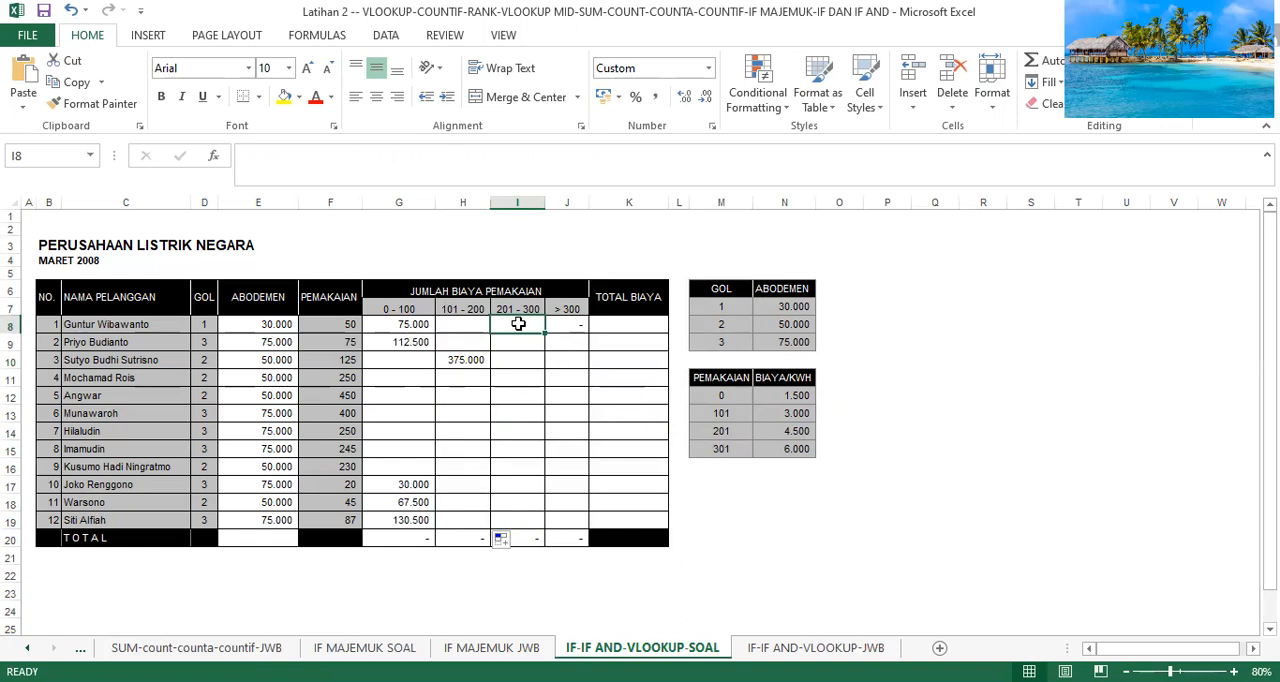
pyautogui.write('=')
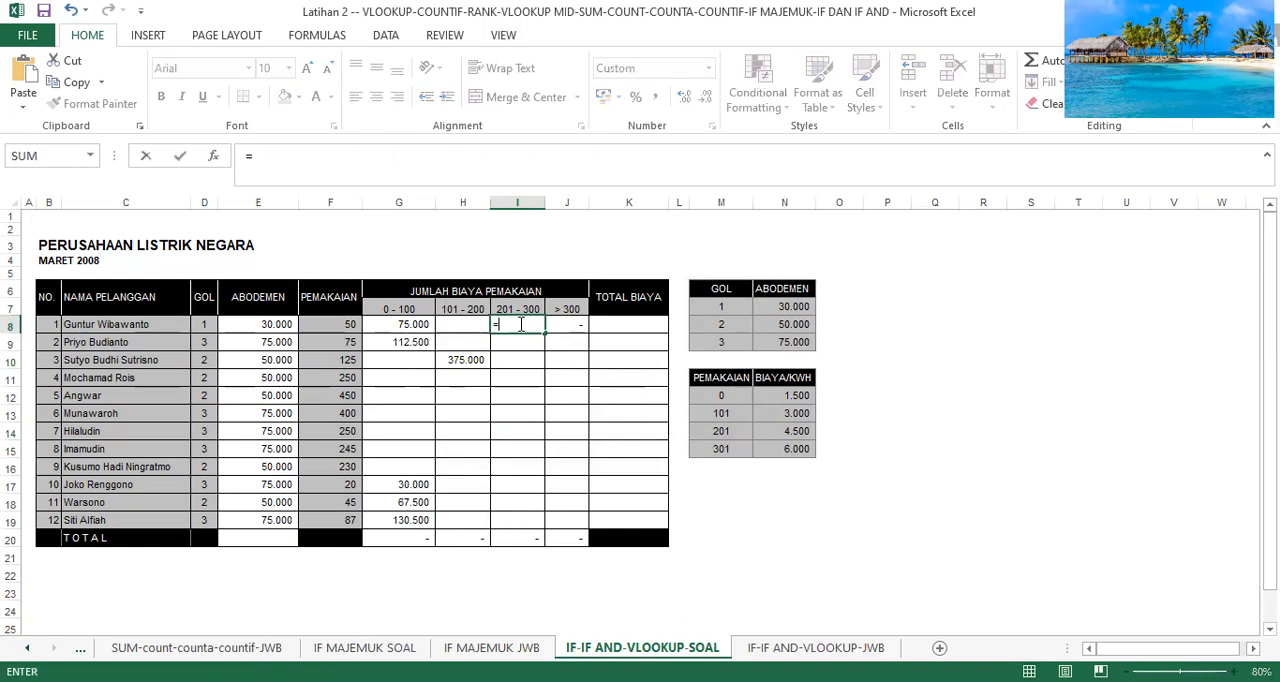
pyautogui.write('if')
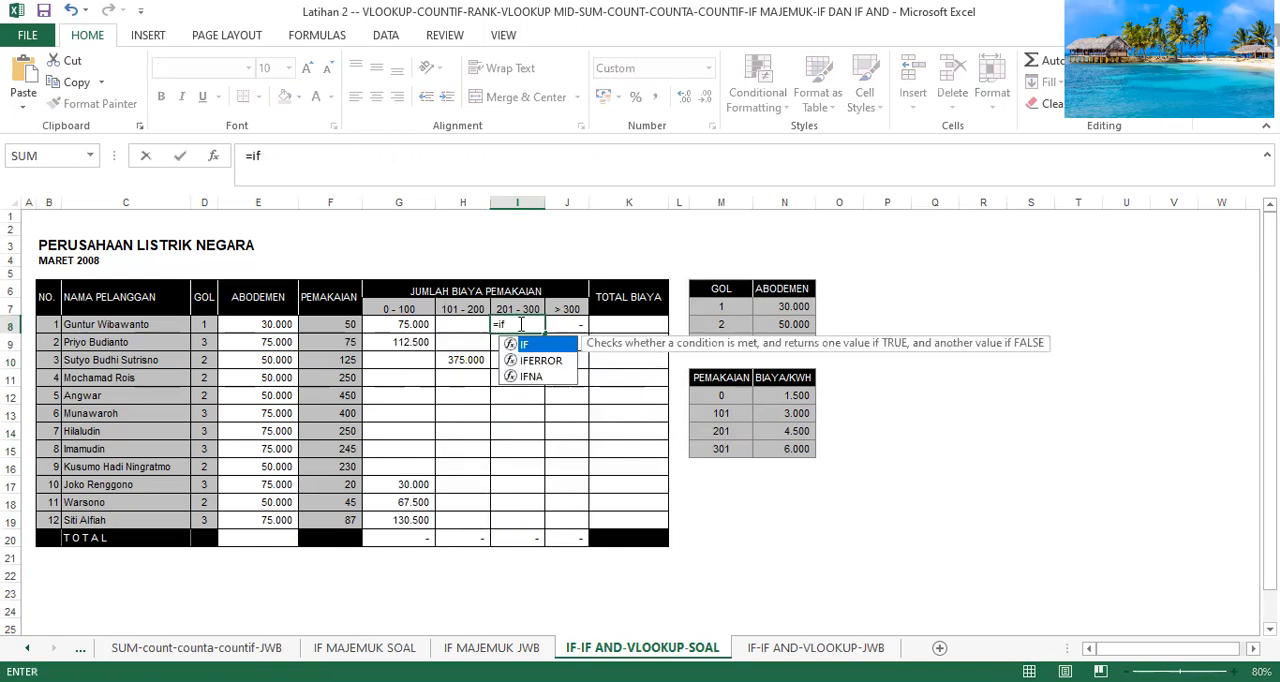
pyautogui.write('(')
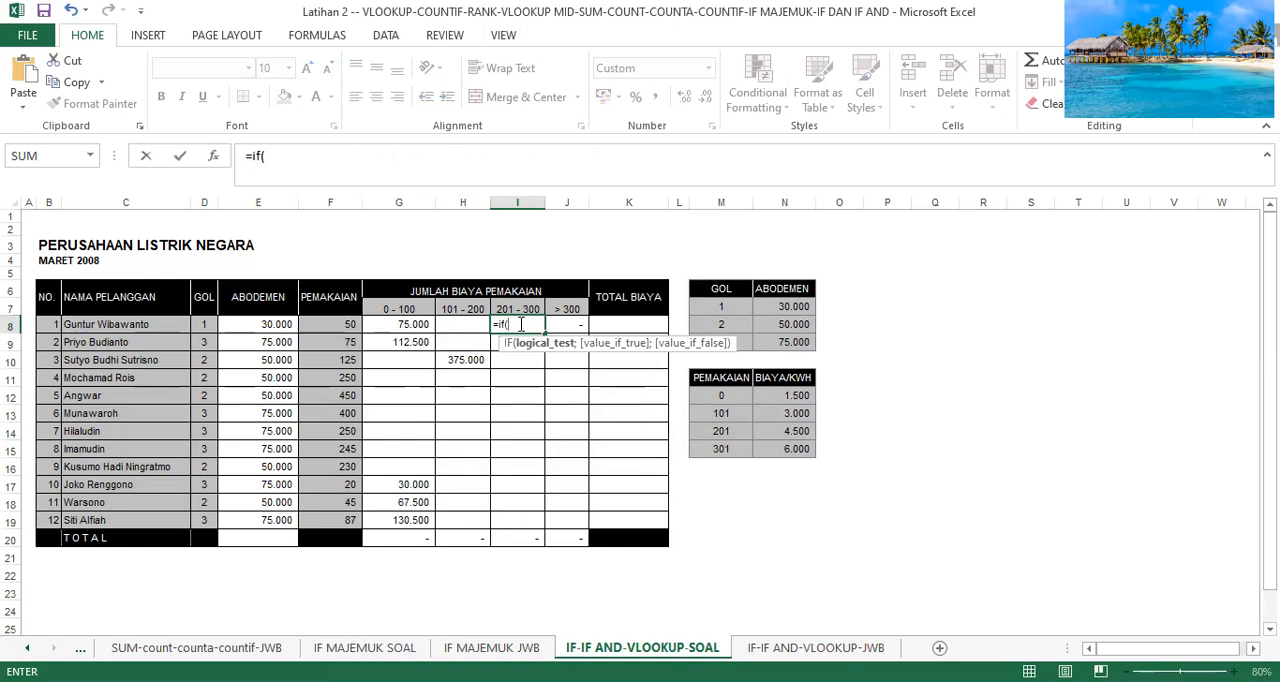
pyautogui.write('and')
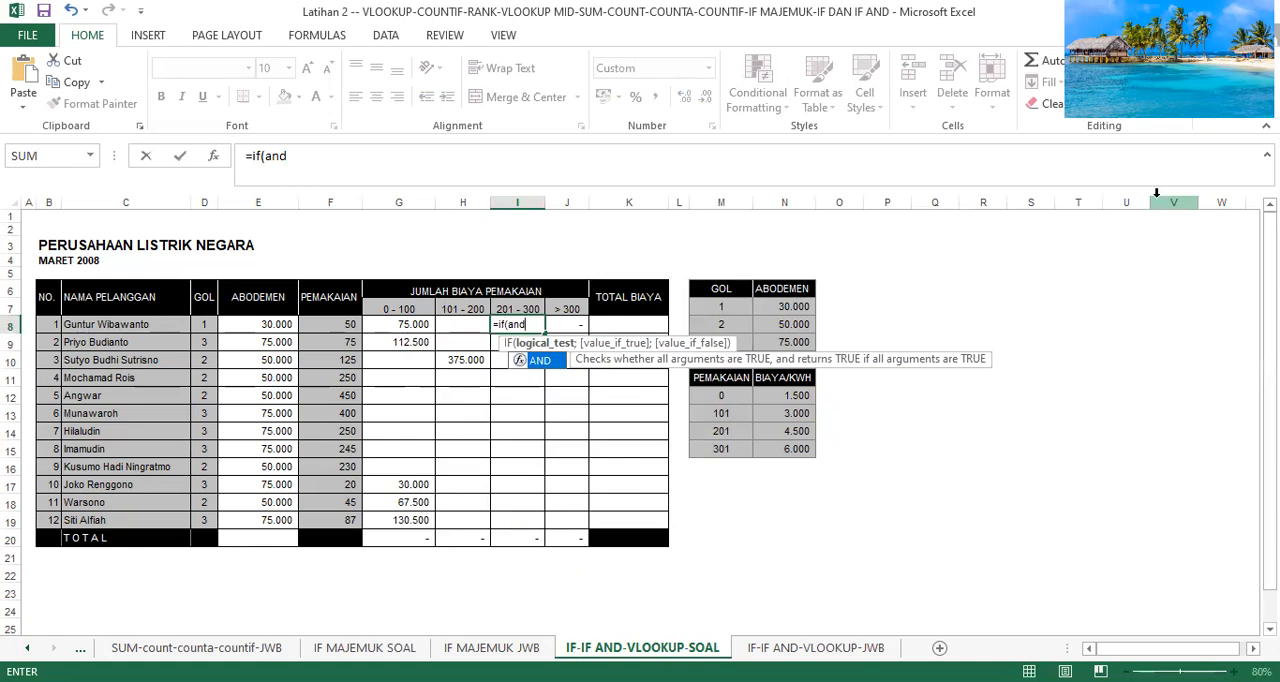
pyautogui.write('(f8')
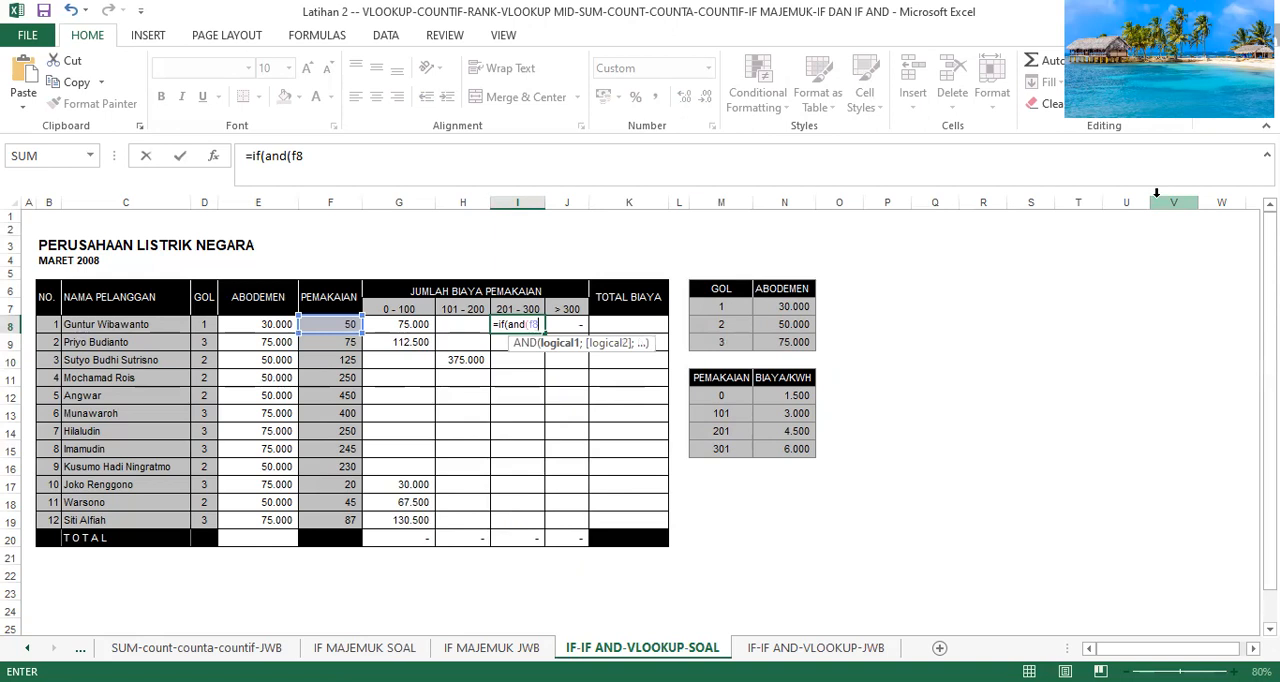
pyautogui.write('<=300;')
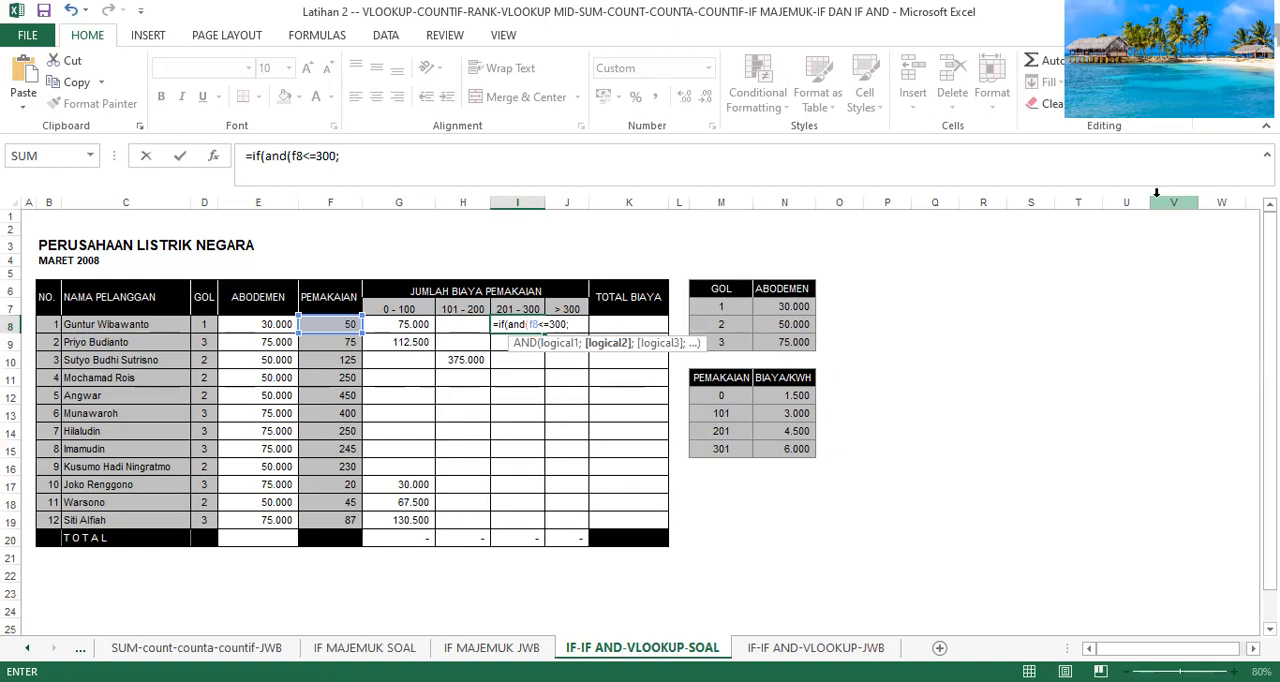
pyautogui.write('f8>200);vlo')
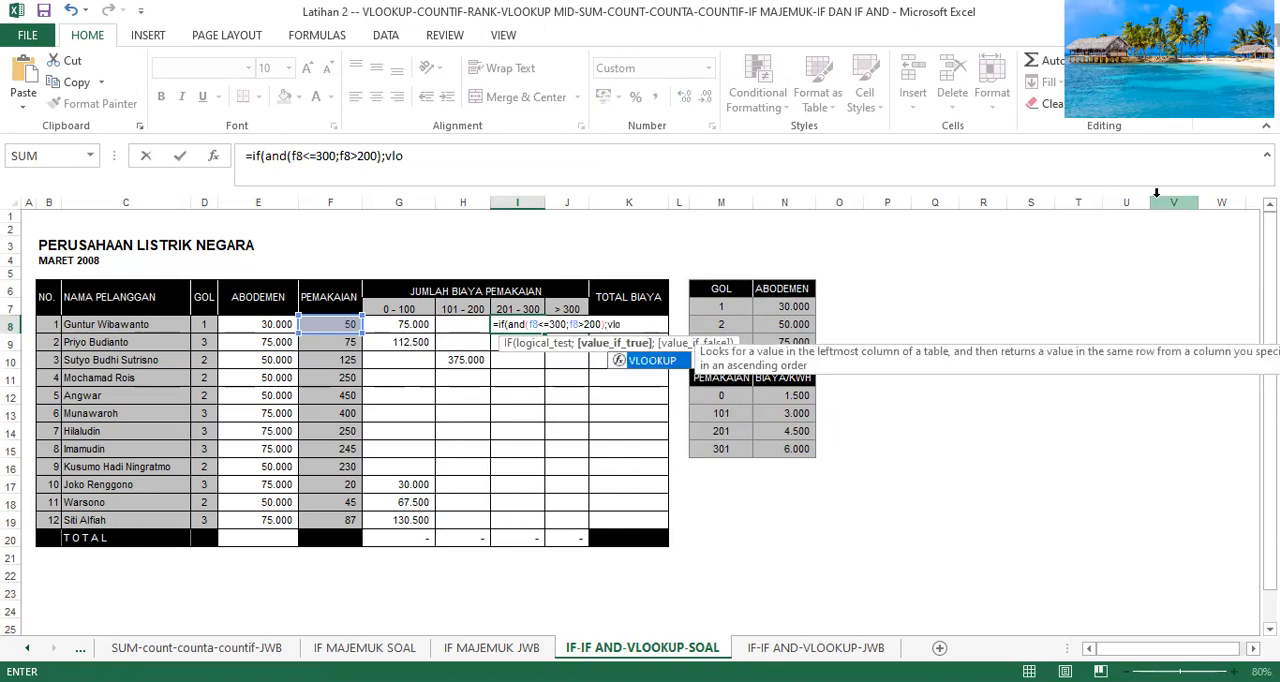
# Nest a VLOOKUP as the true value of the I8 IF formula, with F8 as its lookup value.
pyautogui.doubleClick(668, 360)
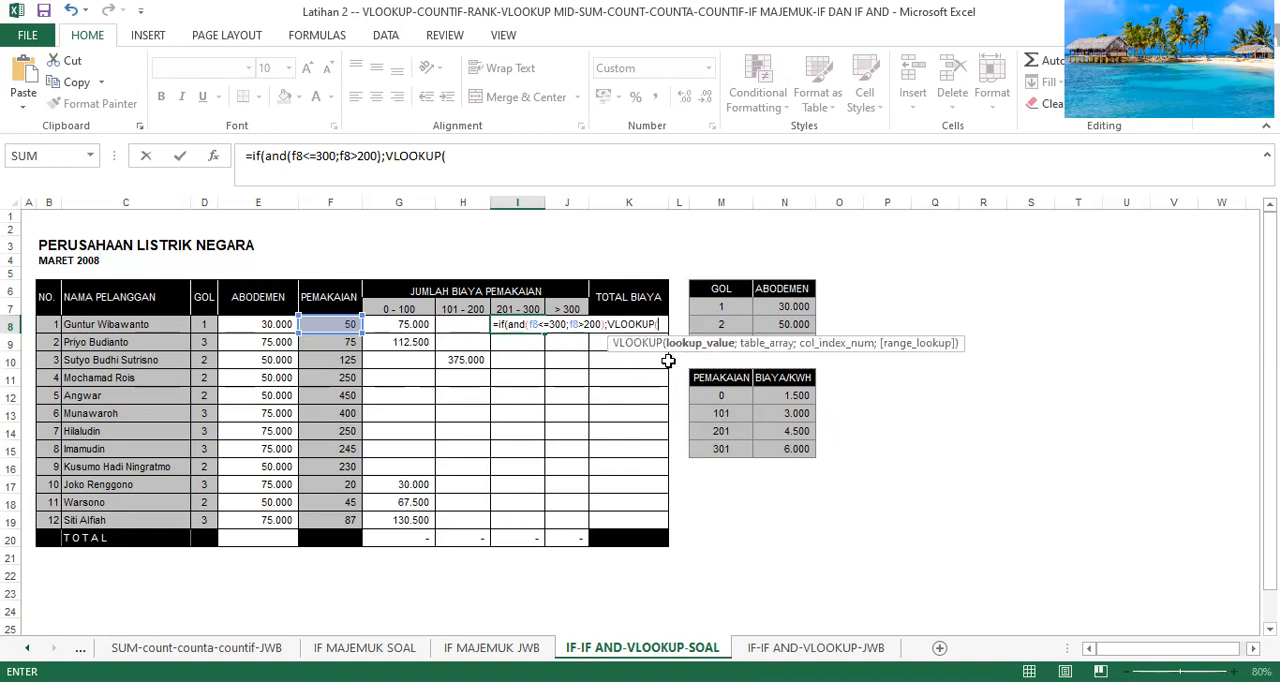
pyautogui.write('f8:')
pyautogui.press('BackSpace')
pyautogui.write(';')
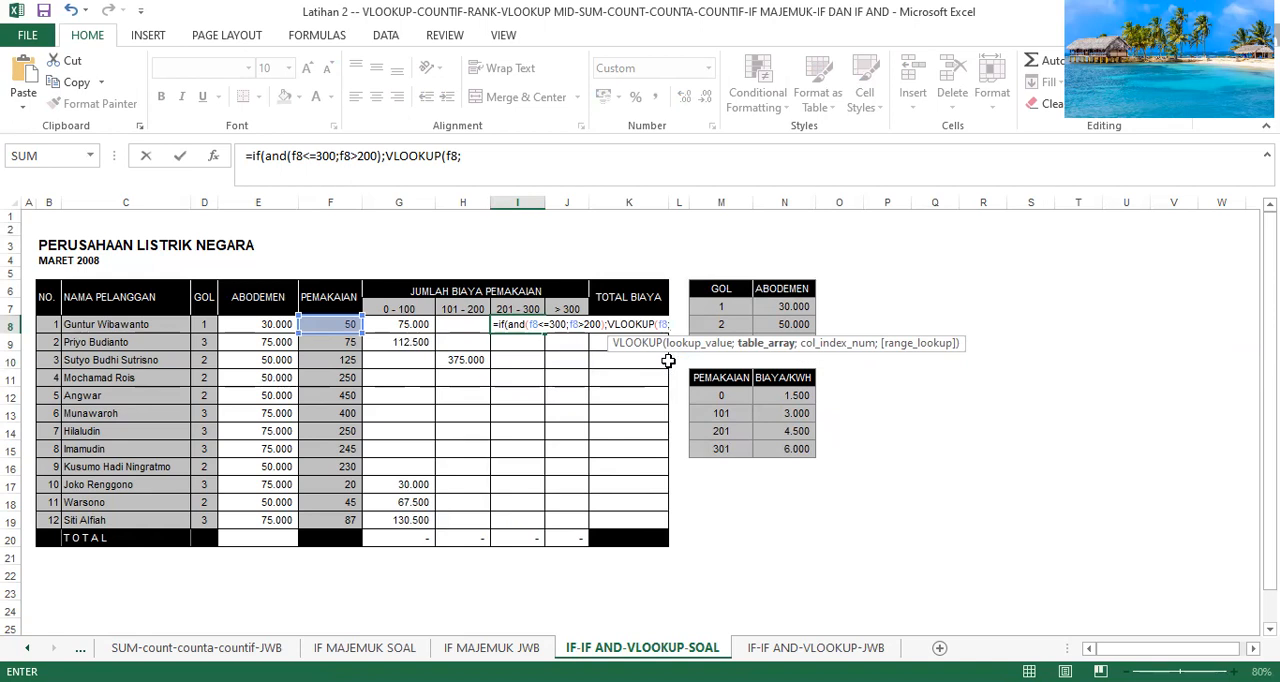
pyautogui.write('m12')
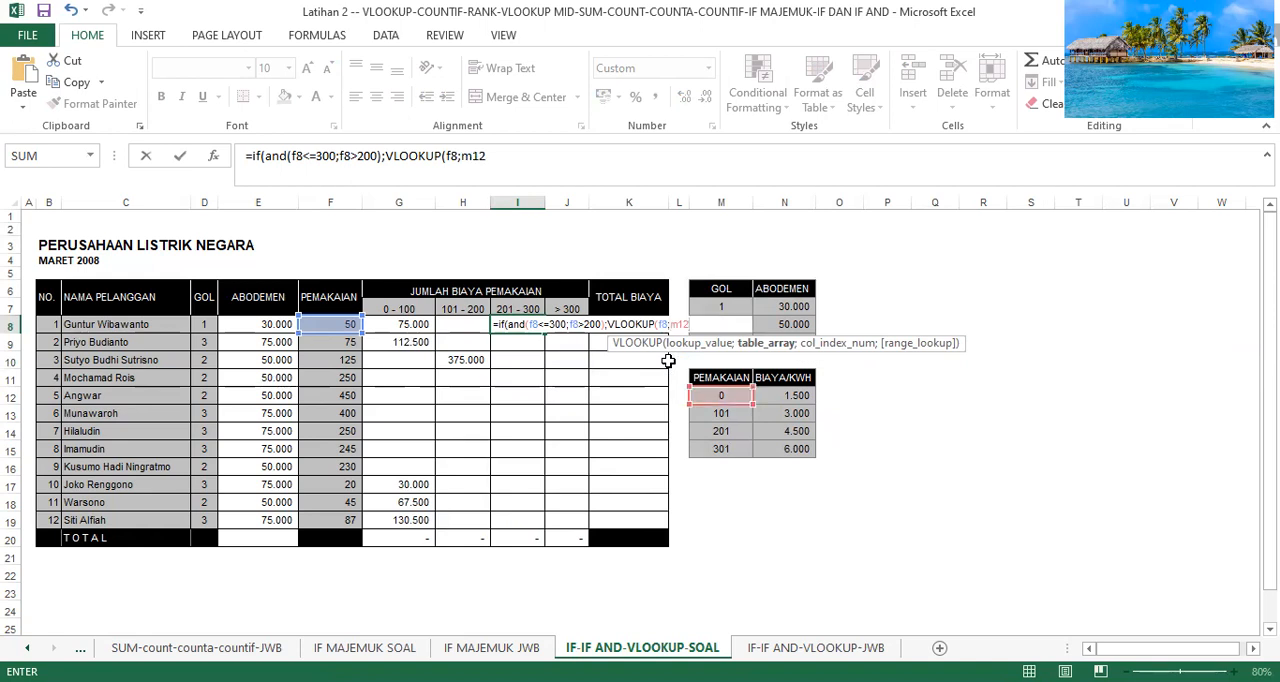
# Set the I8 VLOOKUP's table range to the absolute range $M$12:$N$15 with column index 2 and close it.
pyautogui.press('F4')
pyautogui.write(':n15')
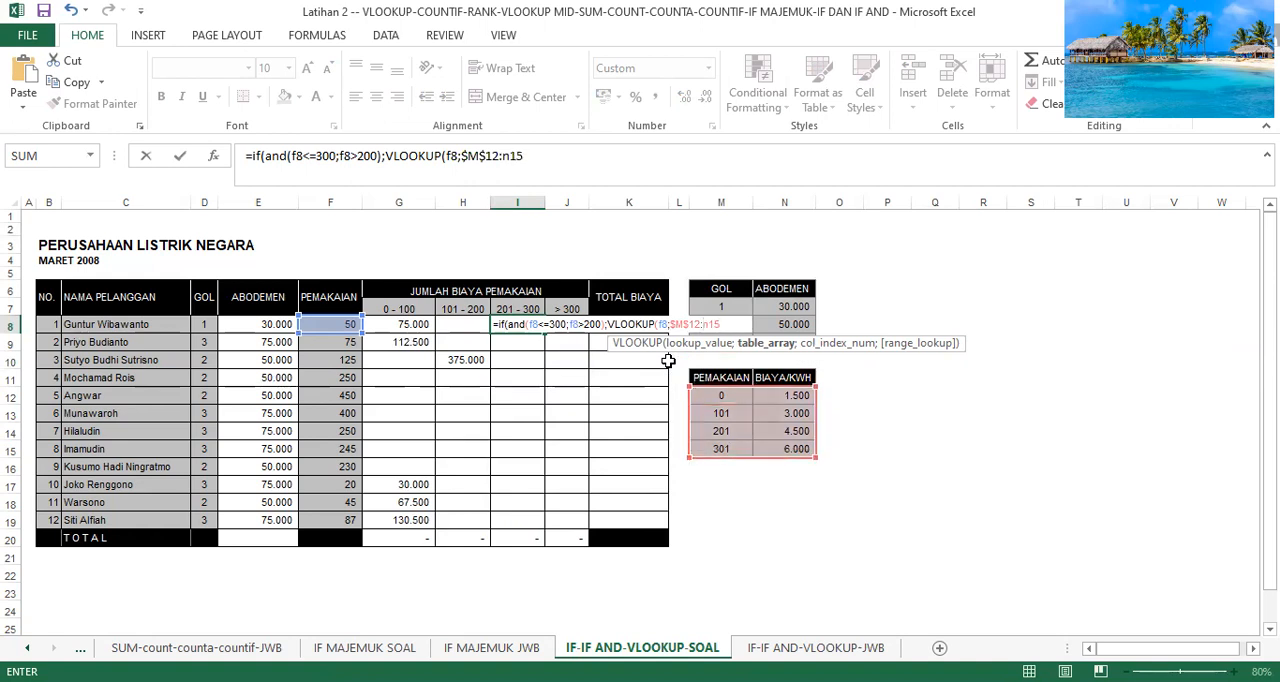
pyautogui.press('F4')
pyautogui.write(';2)*')
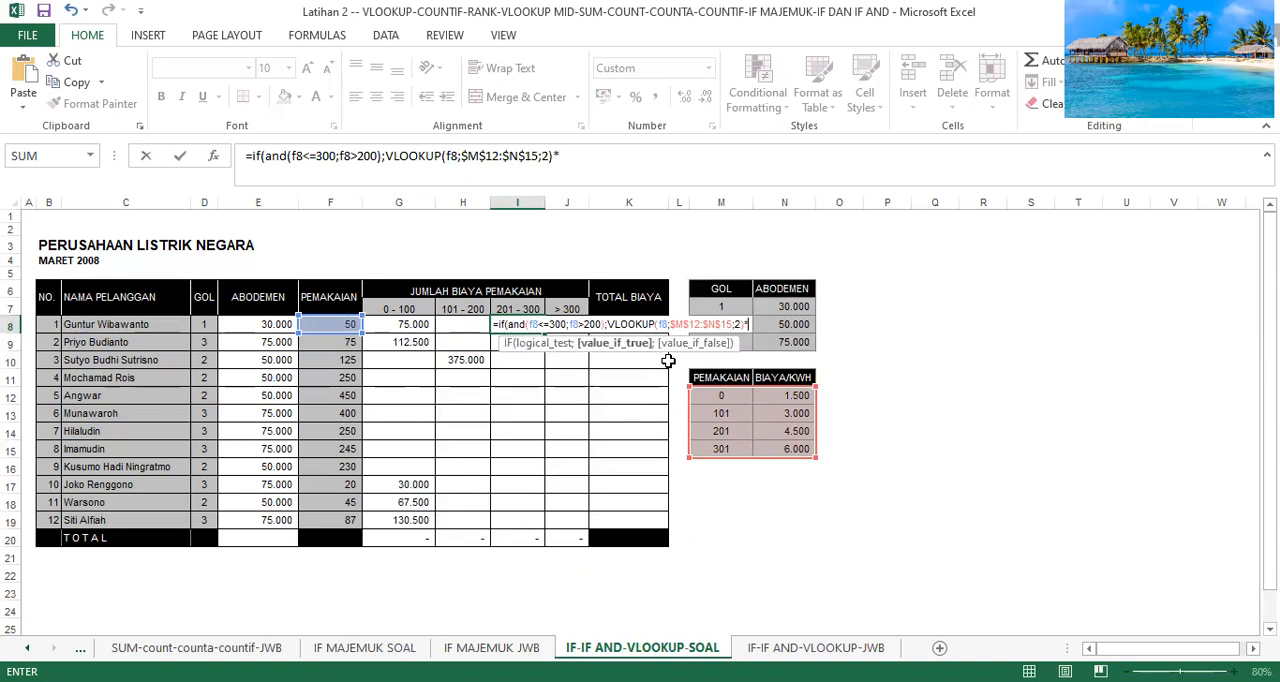
pyautogui.write('f8;""')
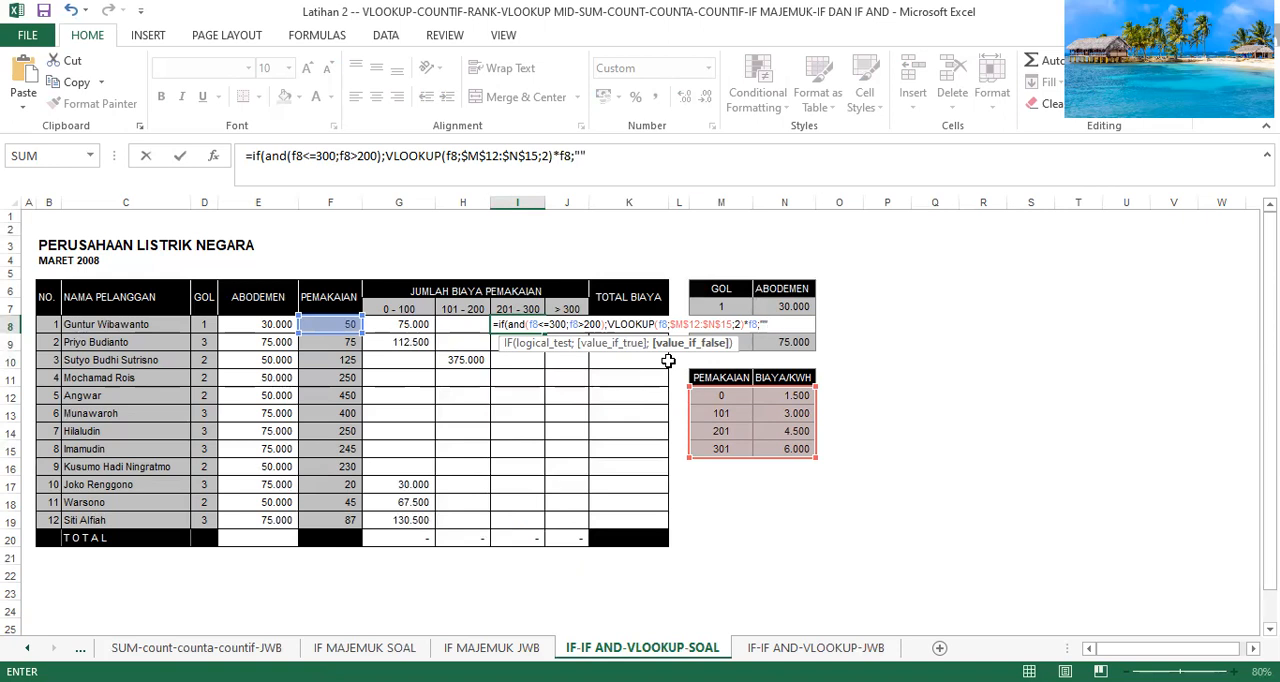
# Multiply the I8 VLOOKUP by F8, use empty text as the false value, and enter the formula with a single closing parenthesis.
pyautogui.write('))')
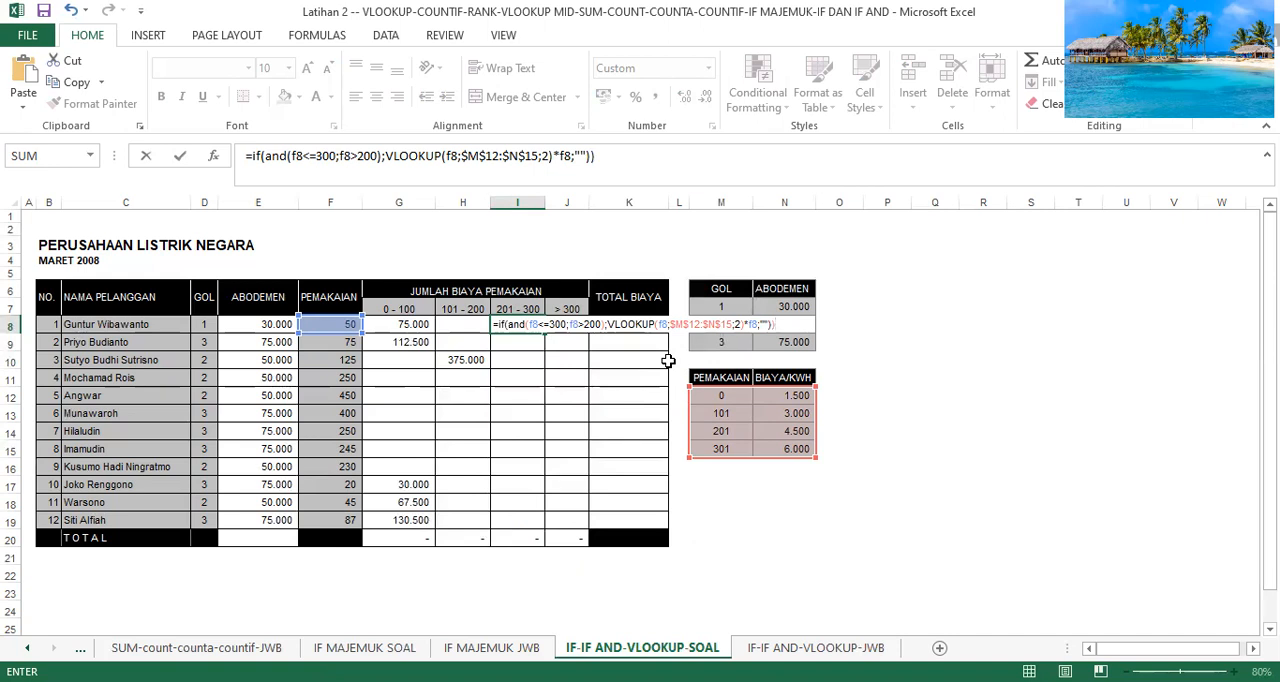
pyautogui.press('BackSpace')
pyautogui.press('Return')
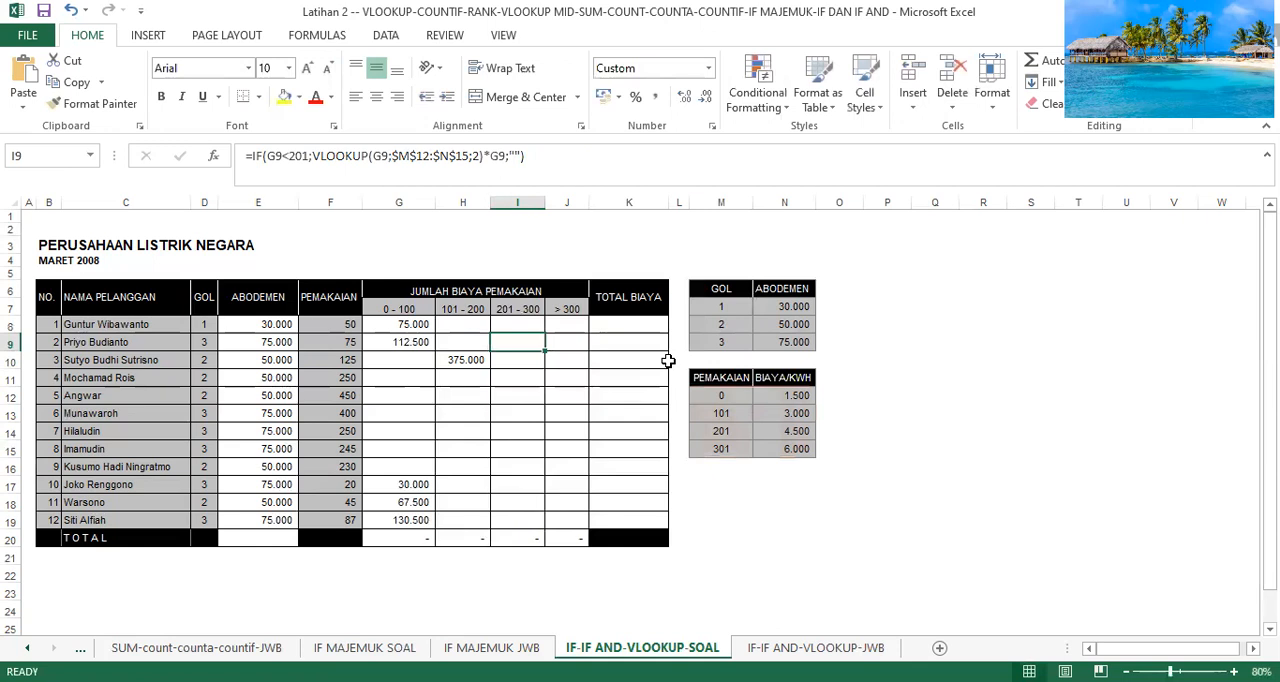
# Fill the I8 formula down to I19 and widen column I enough to display the amounts.
pyautogui.click(538, 327)
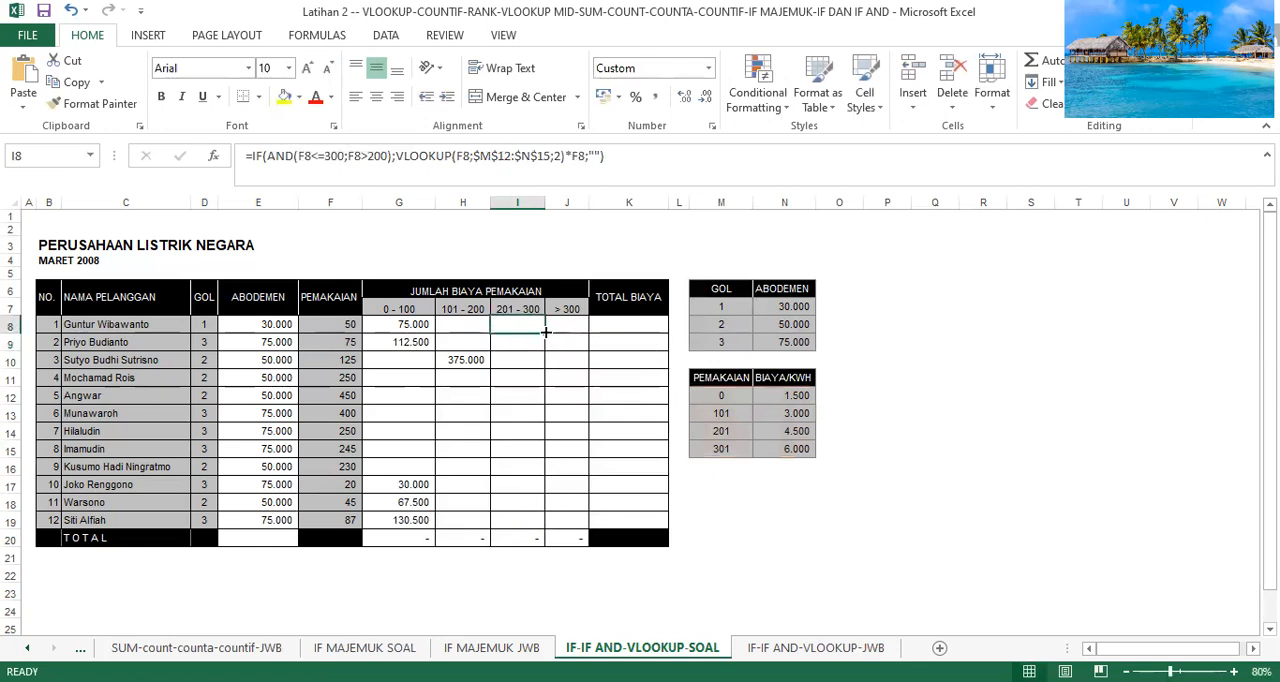
pyautogui.moveTo(545, 332); pyautogui.dragTo(533, 524)
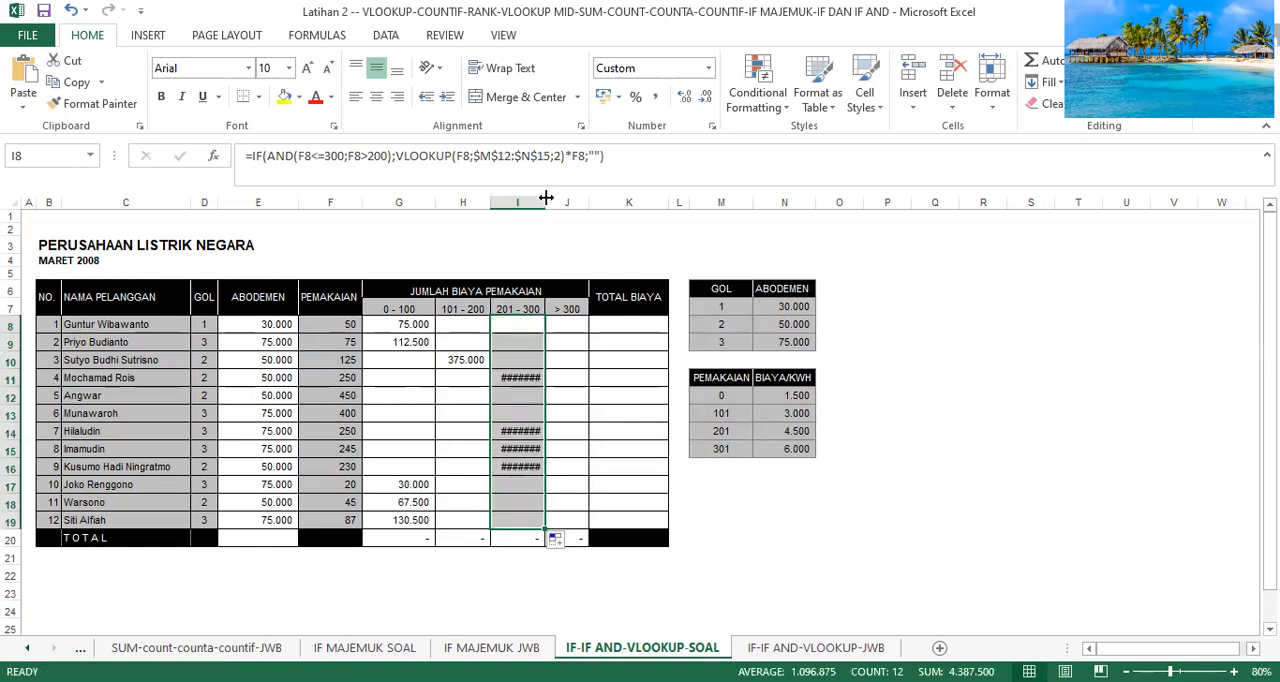
pyautogui.moveTo(546, 197); pyautogui.dragTo(559, 200)
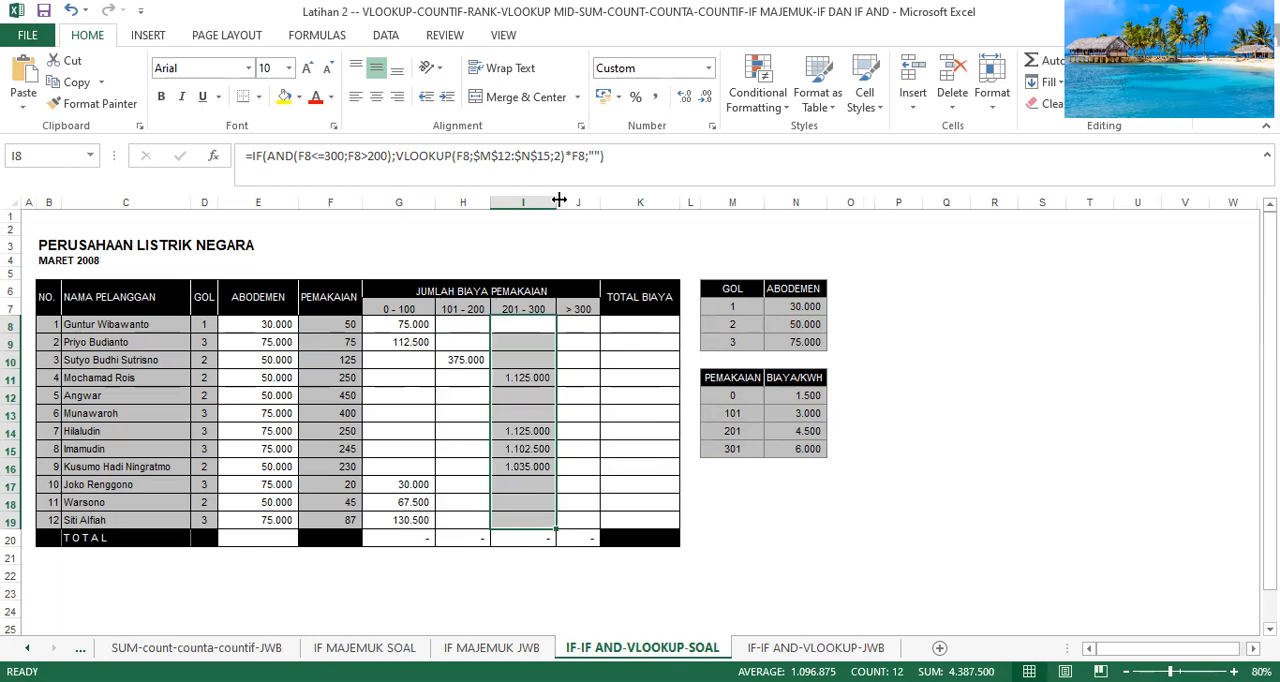
# Start an IF formula in J8, under the > 300 heading, with F8>300 as its logical test.
pyautogui.click(578, 322)
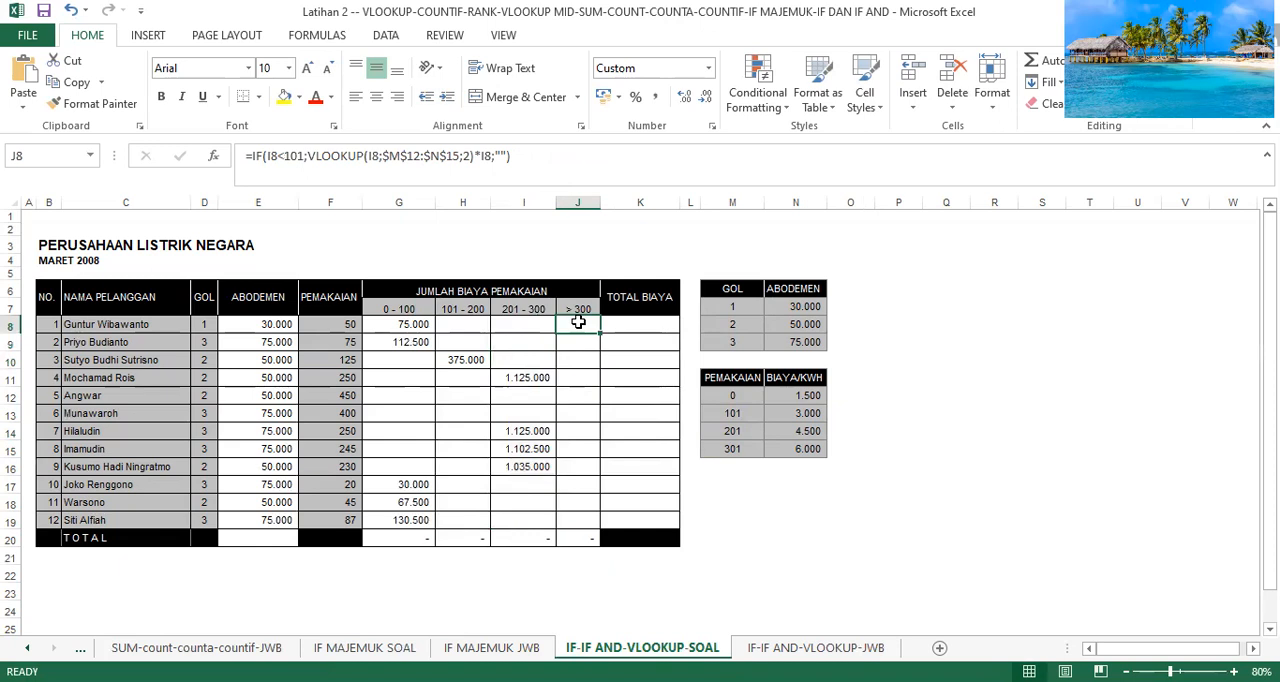
pyautogui.write('=i')
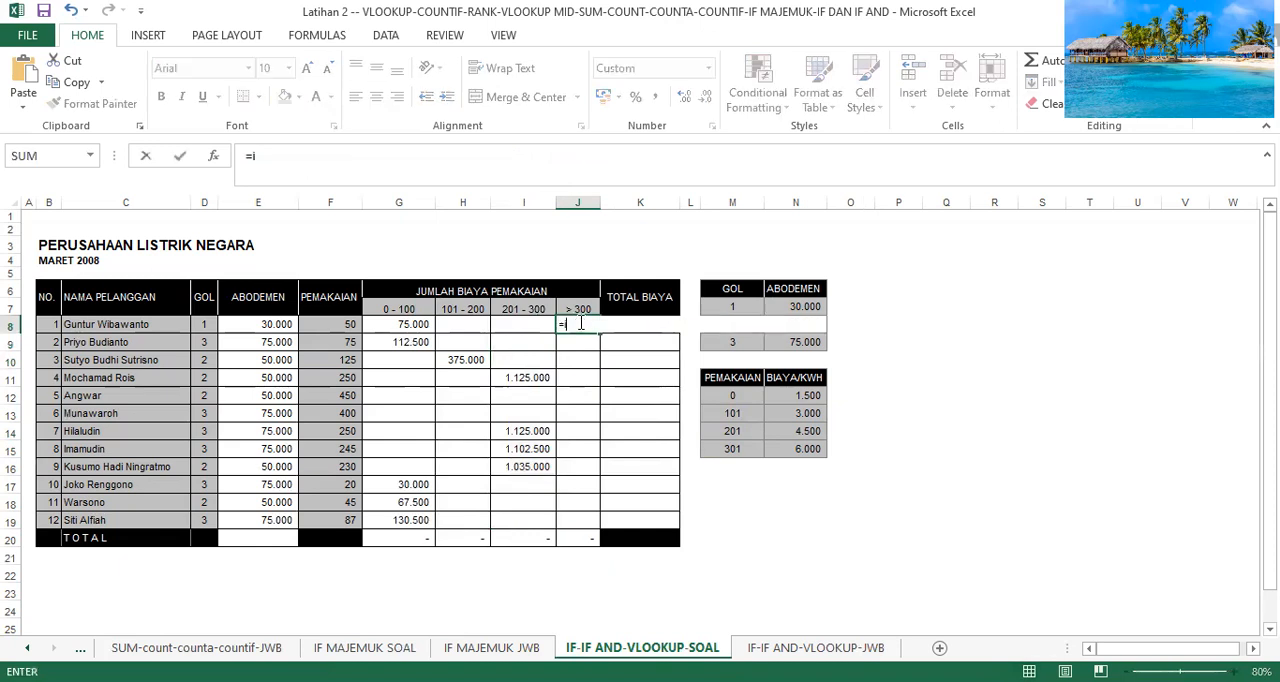
pyautogui.write('f')
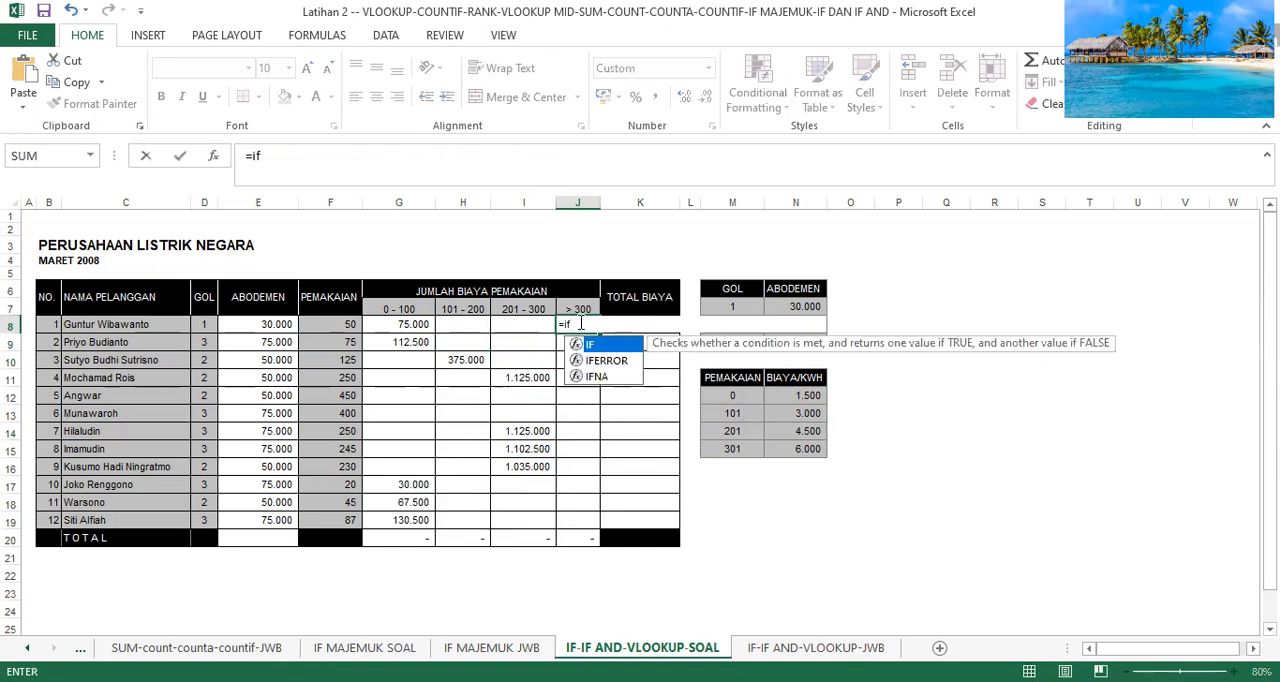
pyautogui.write('(f')
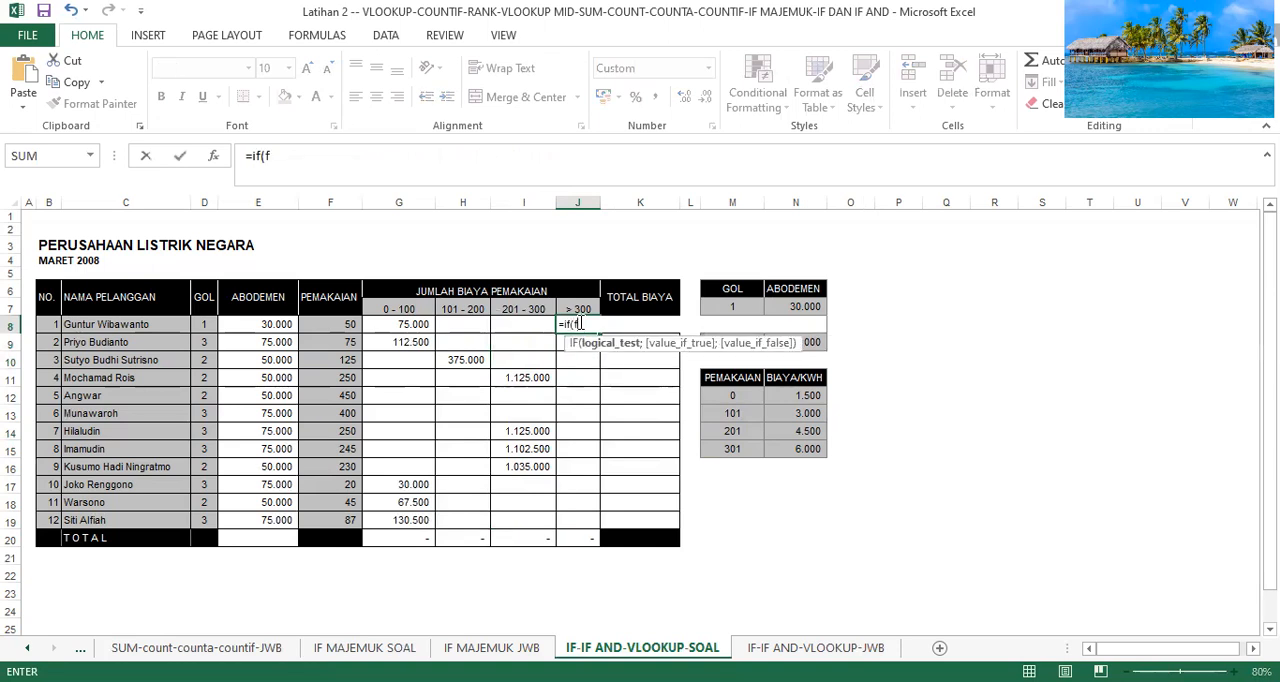
pyautogui.write('8')
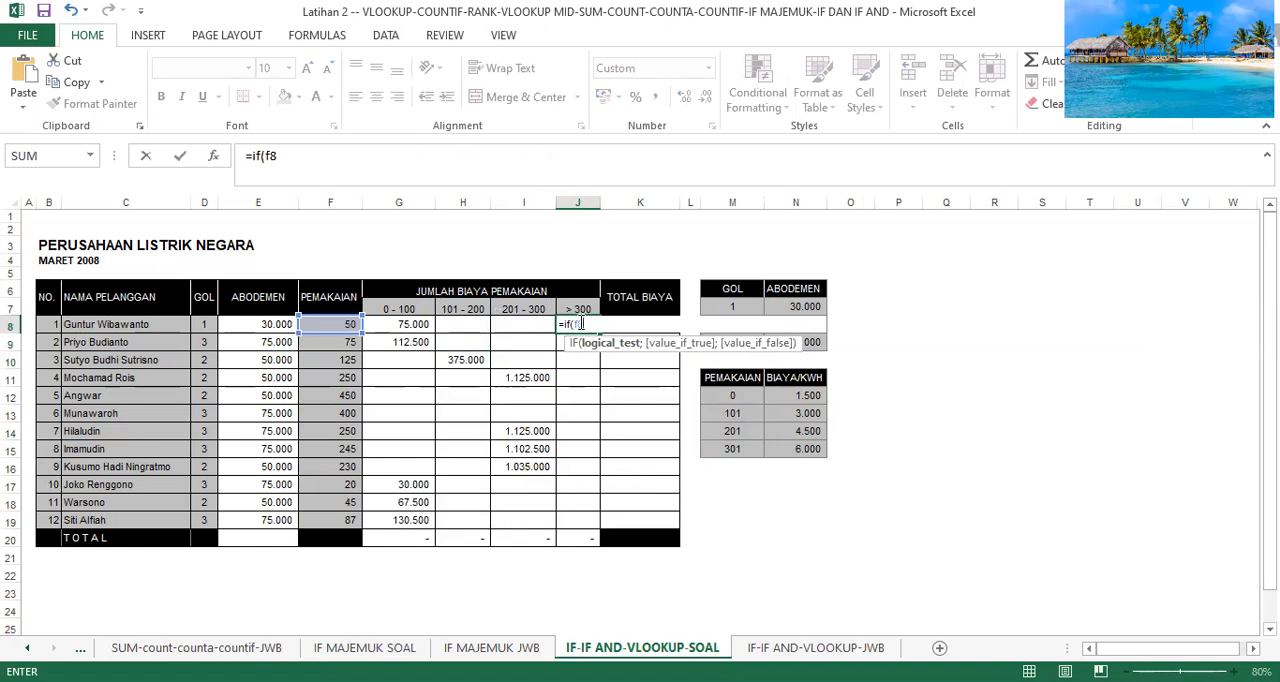
pyautogui.write('>300')
# Nest a VLOOKUP as the true value of the J8 IF formula, with F8 as its lookup value.
pyautogui.write(';vl')
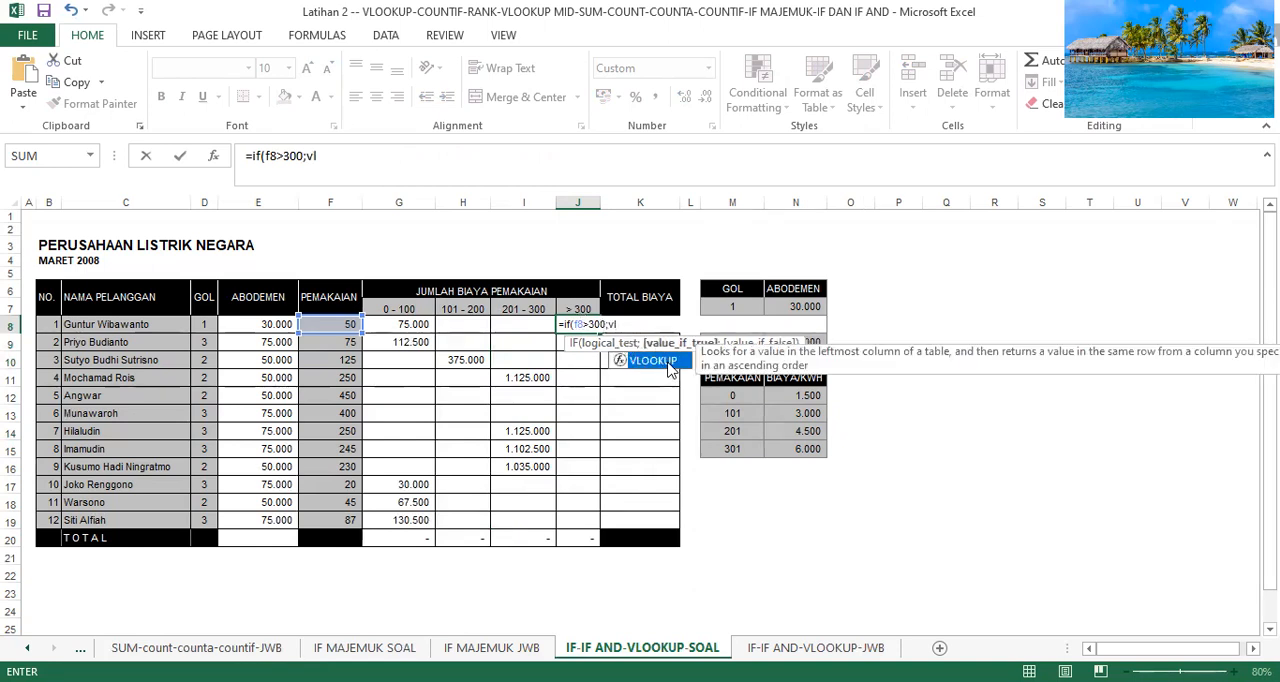
pyautogui.doubleClick(666, 360)
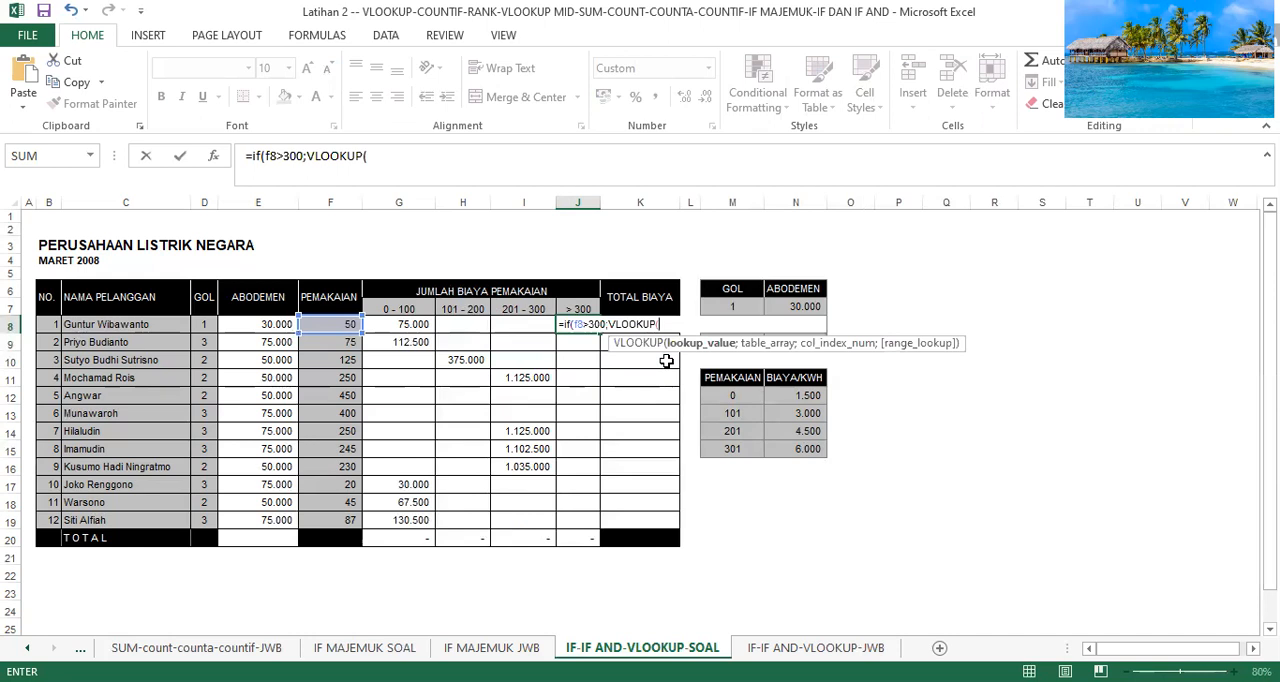
pyautogui.write('f8;')
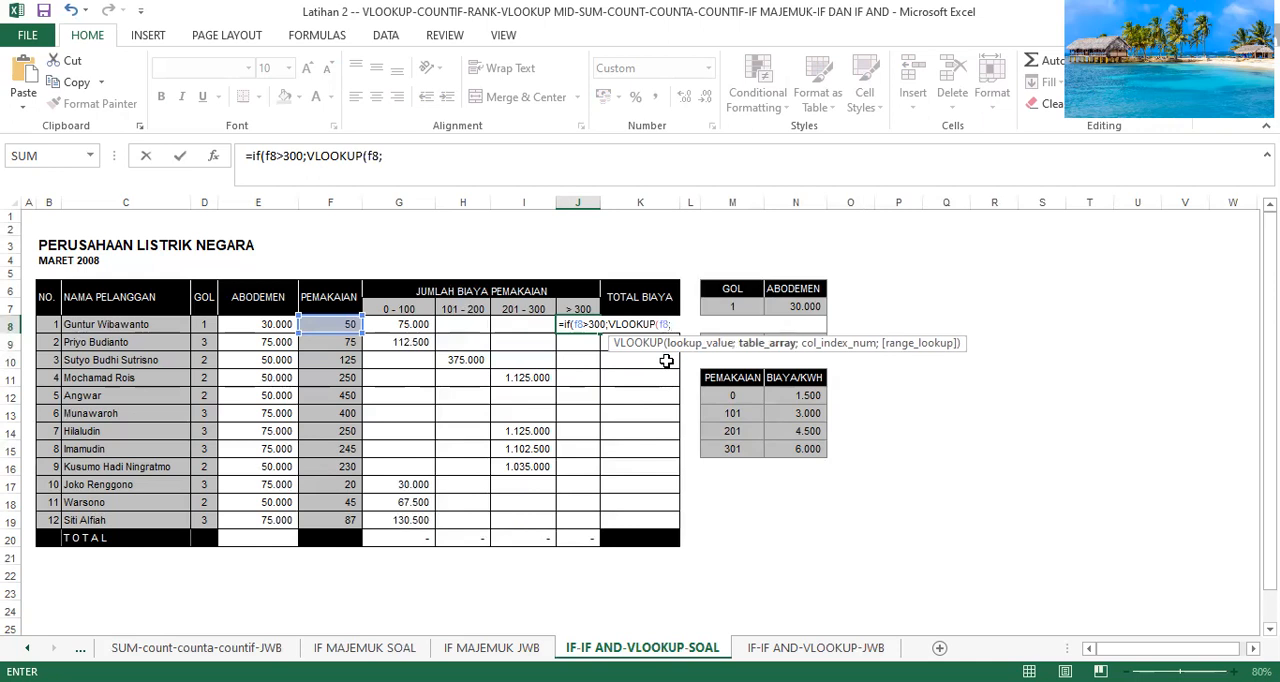
pyautogui.write('m12')
# Complete the J8 VLOOKUP with the absolute table range $M$12:$N$15 and column index 2.
pyautogui.press('F4')
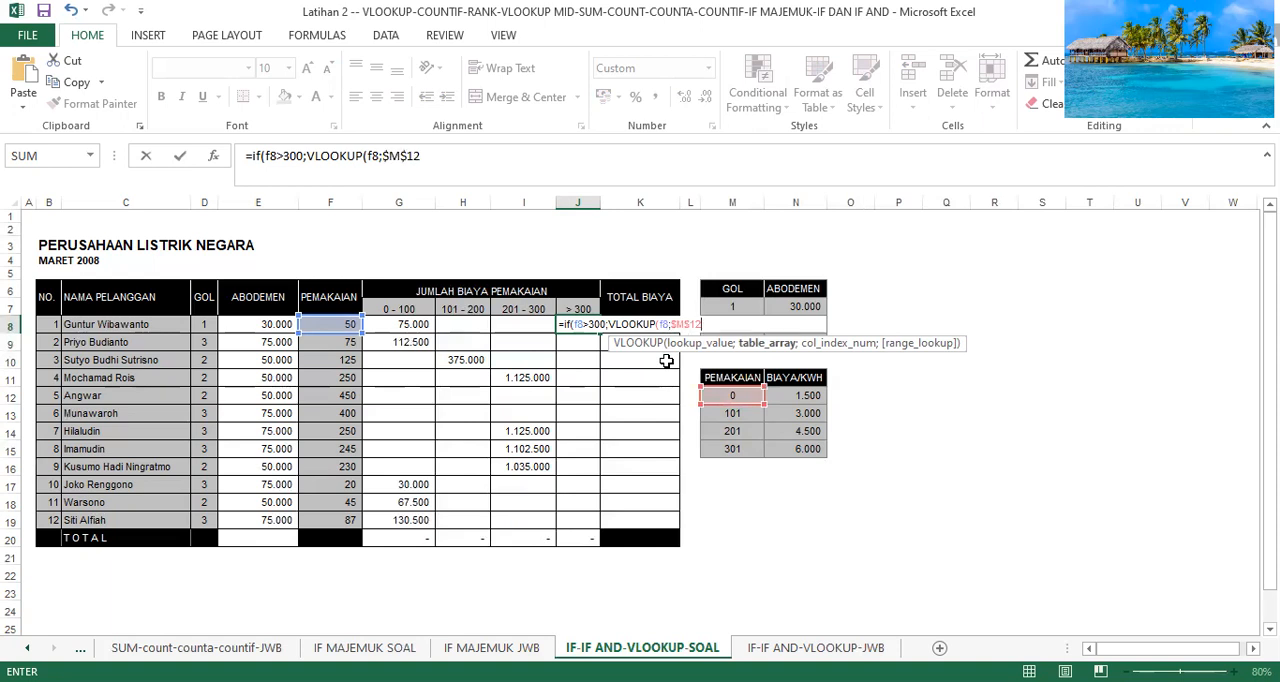
pyautogui.write(':n15')
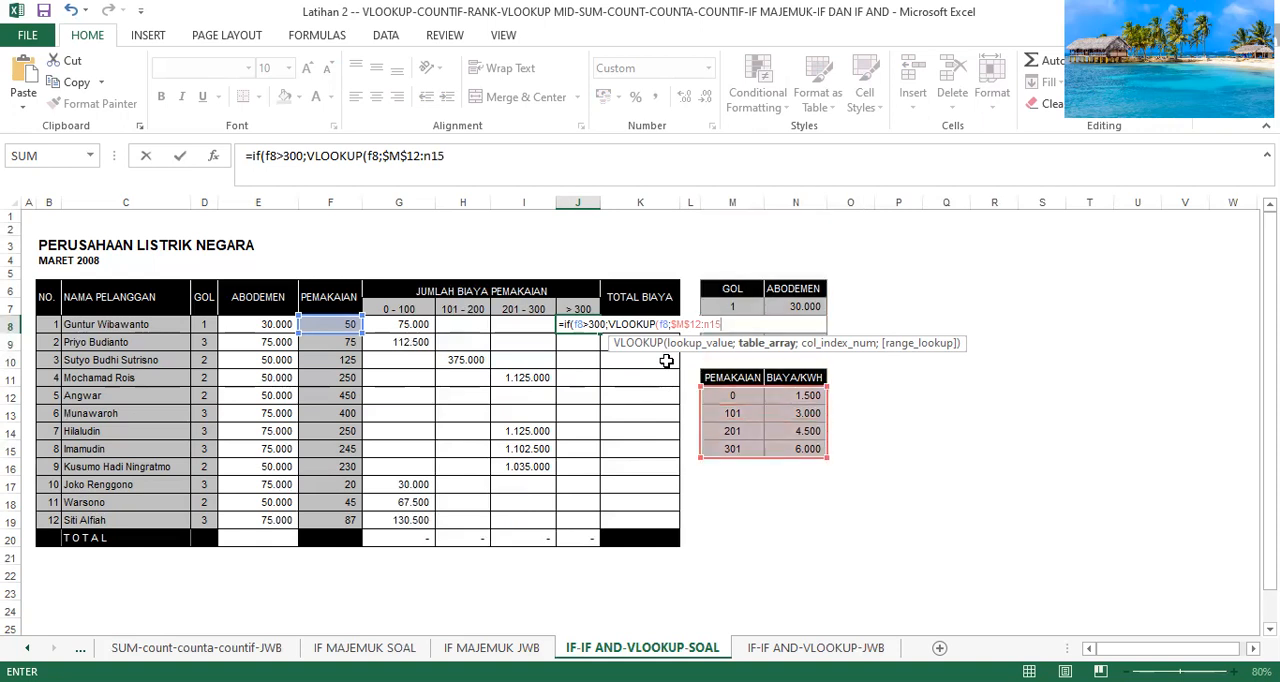
pyautogui.press('F4')
pyautogui.write(';2)')
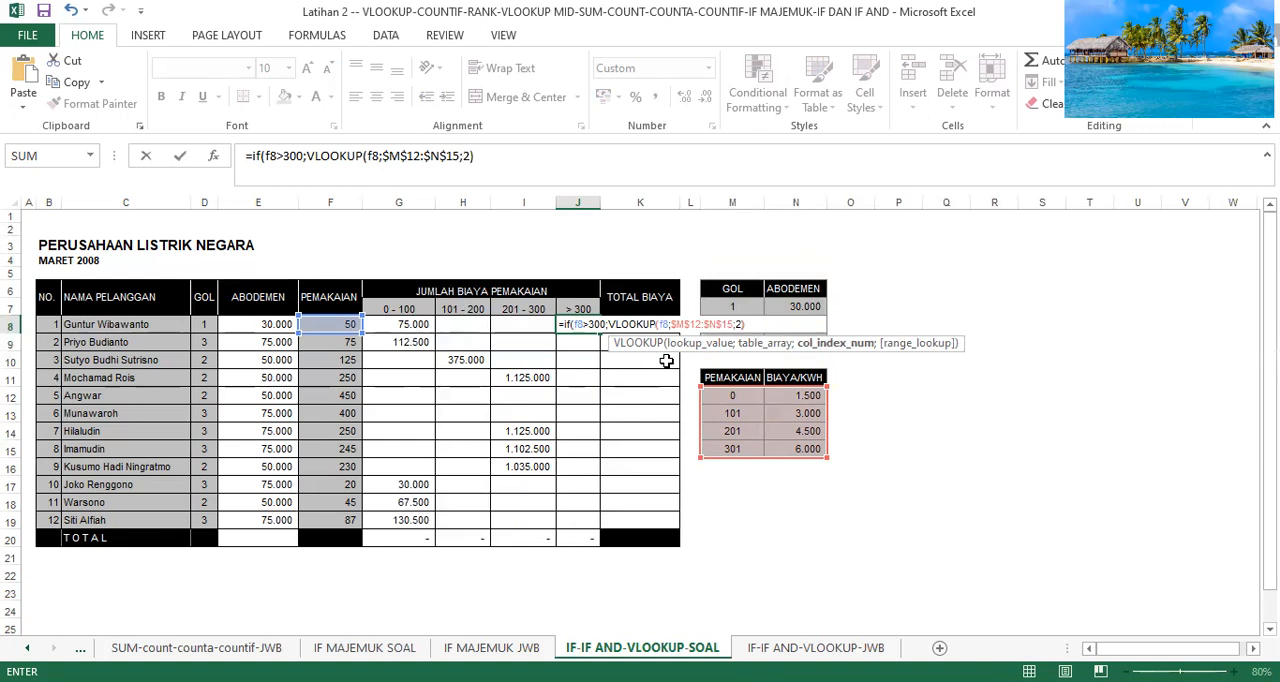
pyautogui.write('*')
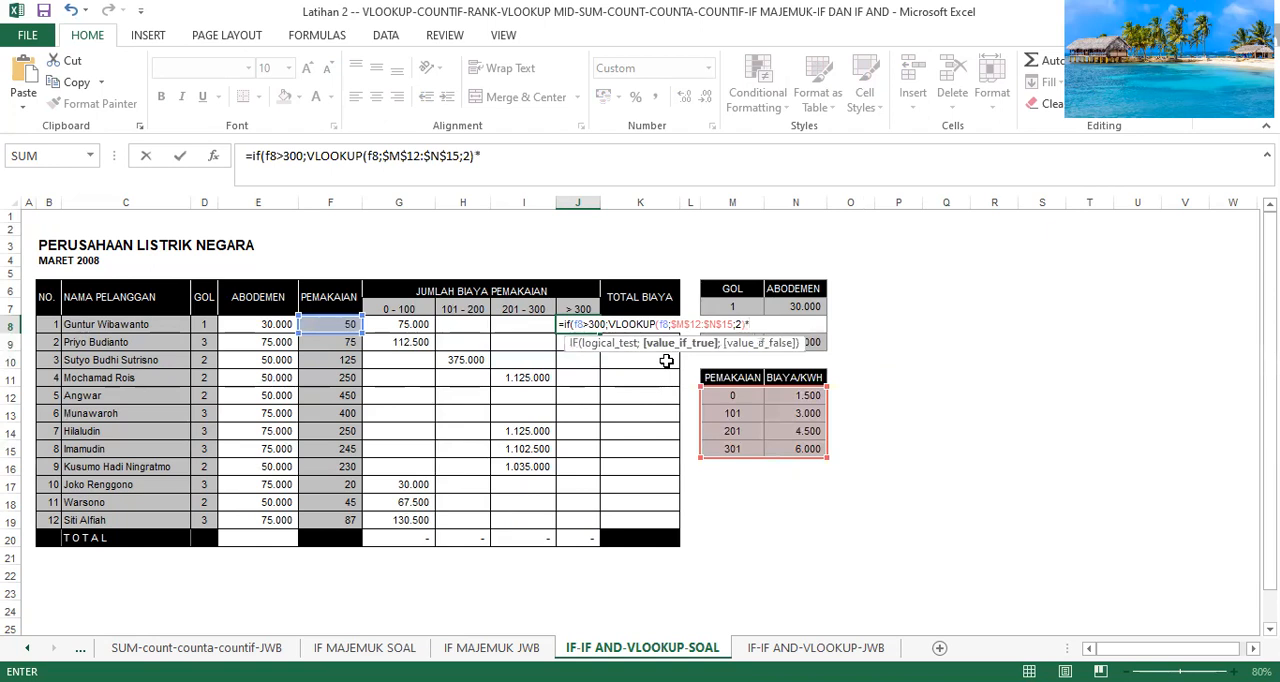
pyautogui.write('f8')
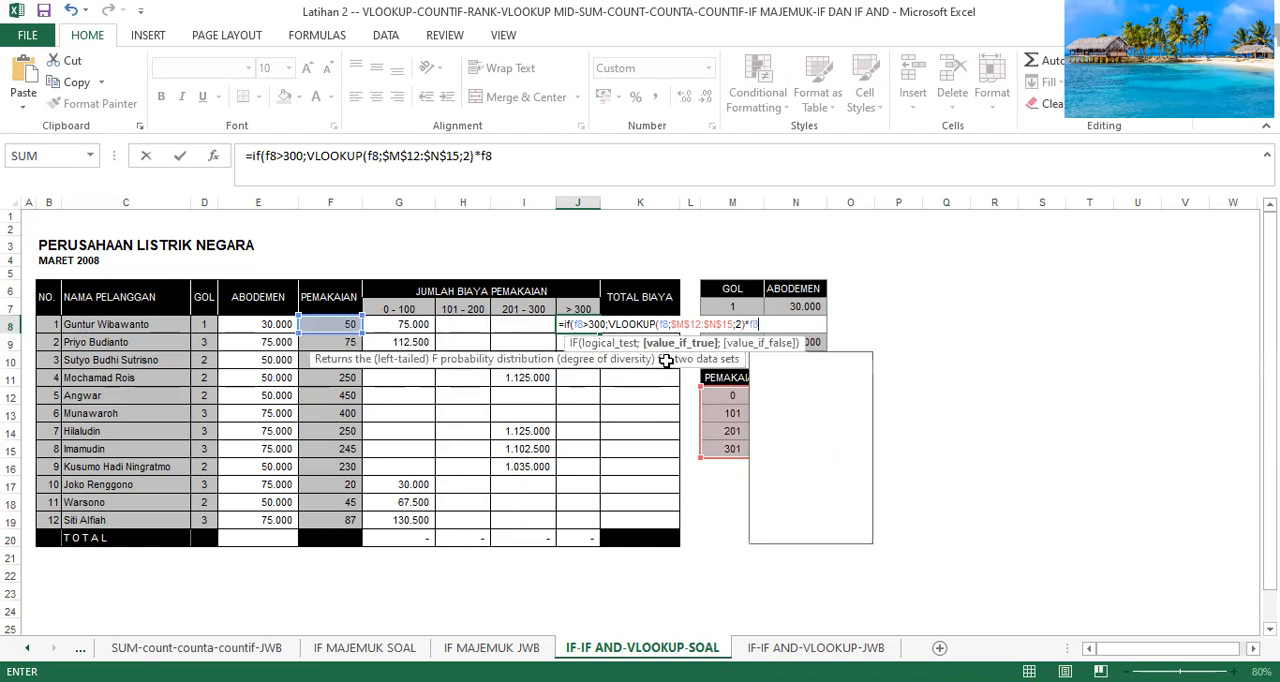
pyautogui.write(';')
# Multiply the J8 VLOOKUP by F8, use empty text as the false value, and enter the formula.
pyautogui.write('""')
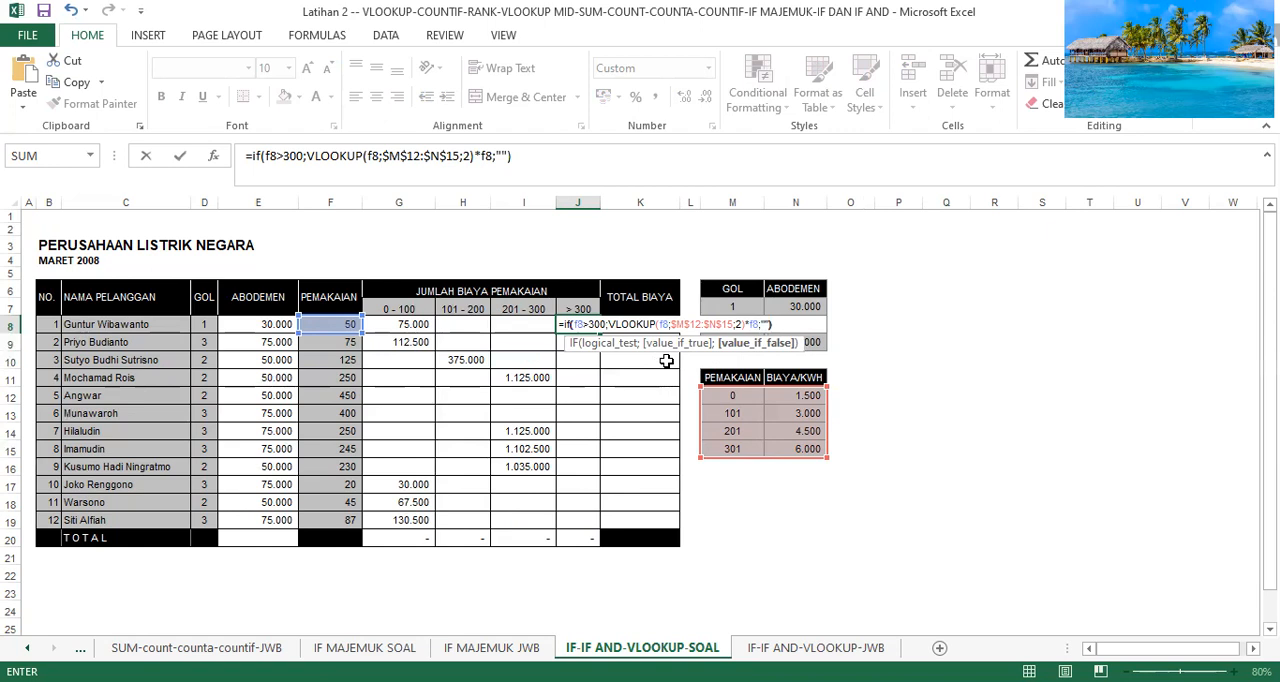
pyautogui.press('Return')
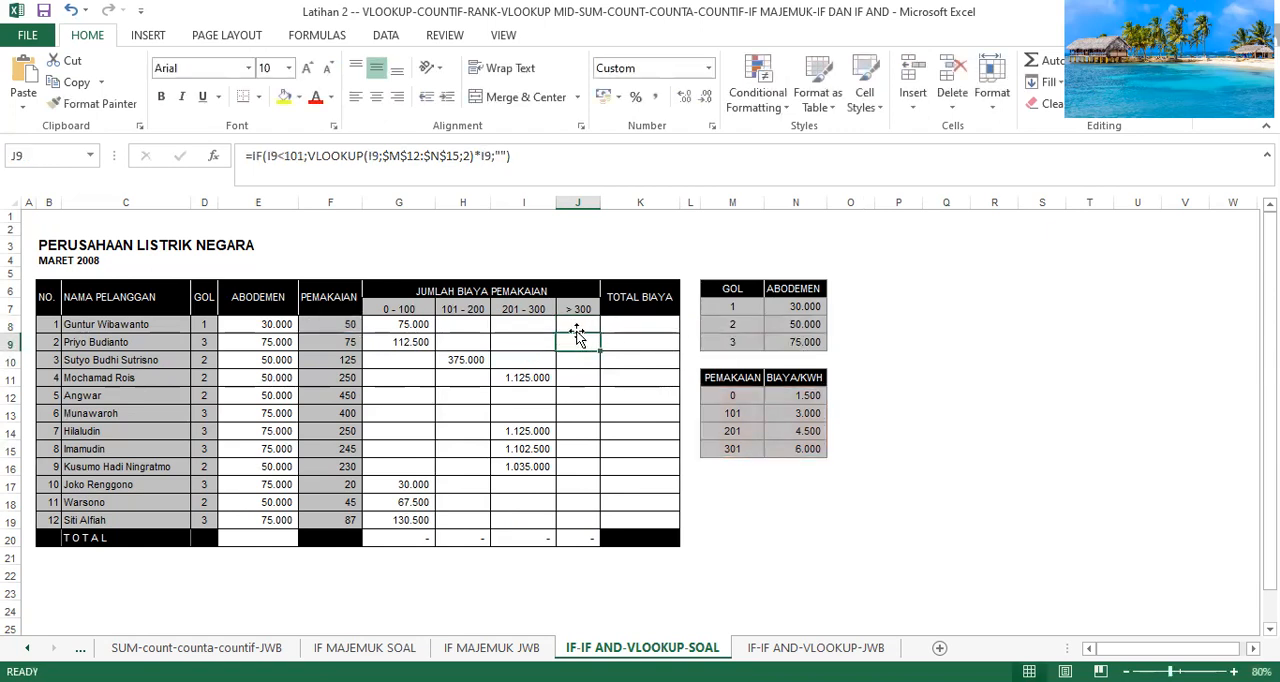
# Fill the J8 formula down to J19 and widen column J enough to display the amounts.
pyautogui.moveTo(580, 322); pyautogui.dragTo(598, 331)
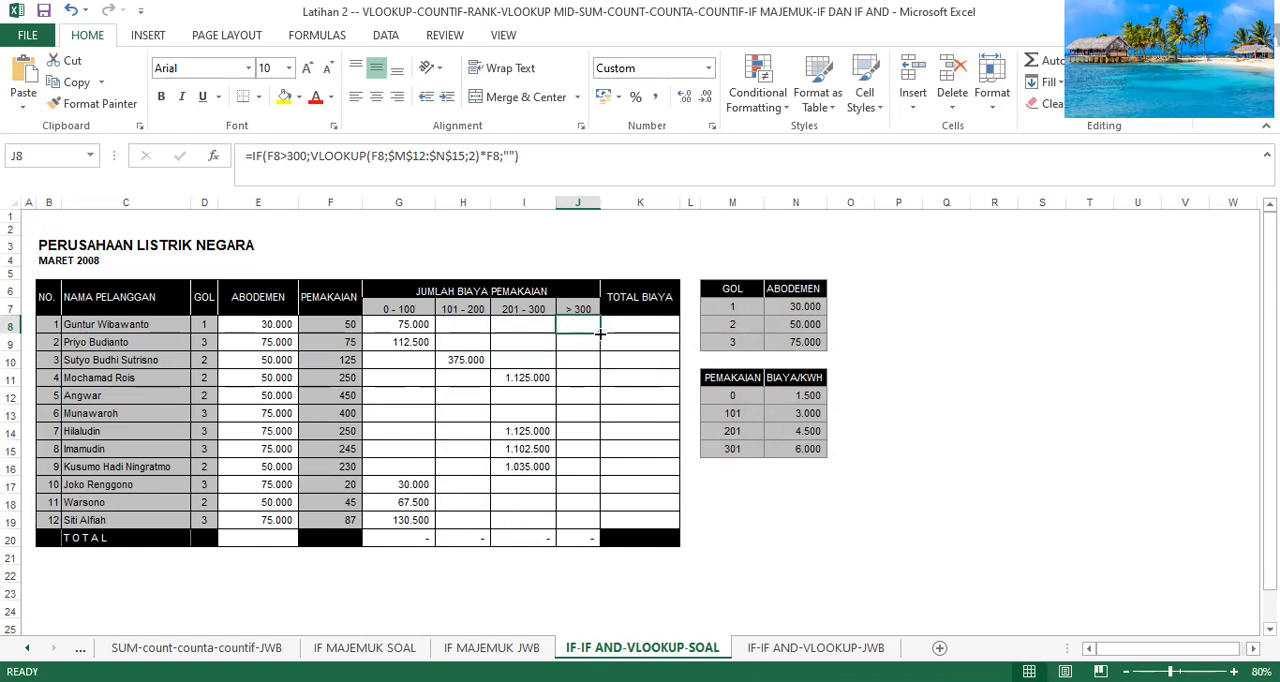
pyautogui.moveTo(600, 333); pyautogui.dragTo(598, 521)
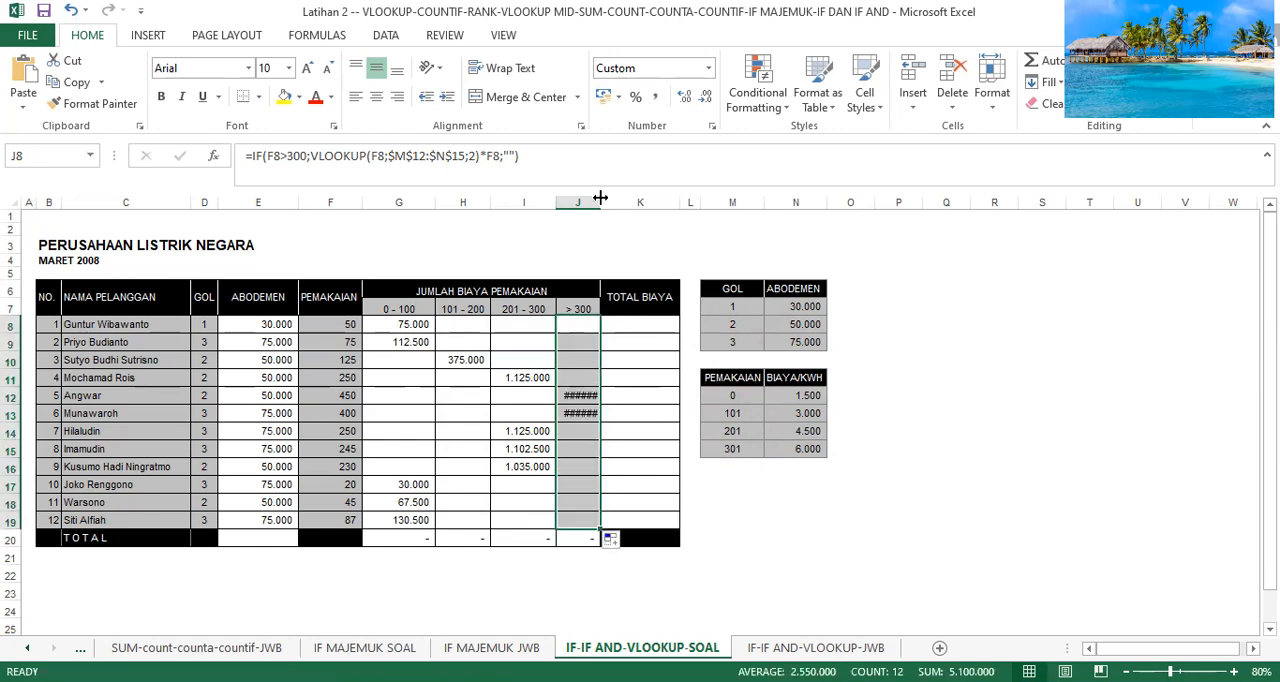
pyautogui.moveTo(615, 198); pyautogui.dragTo(615, 198)
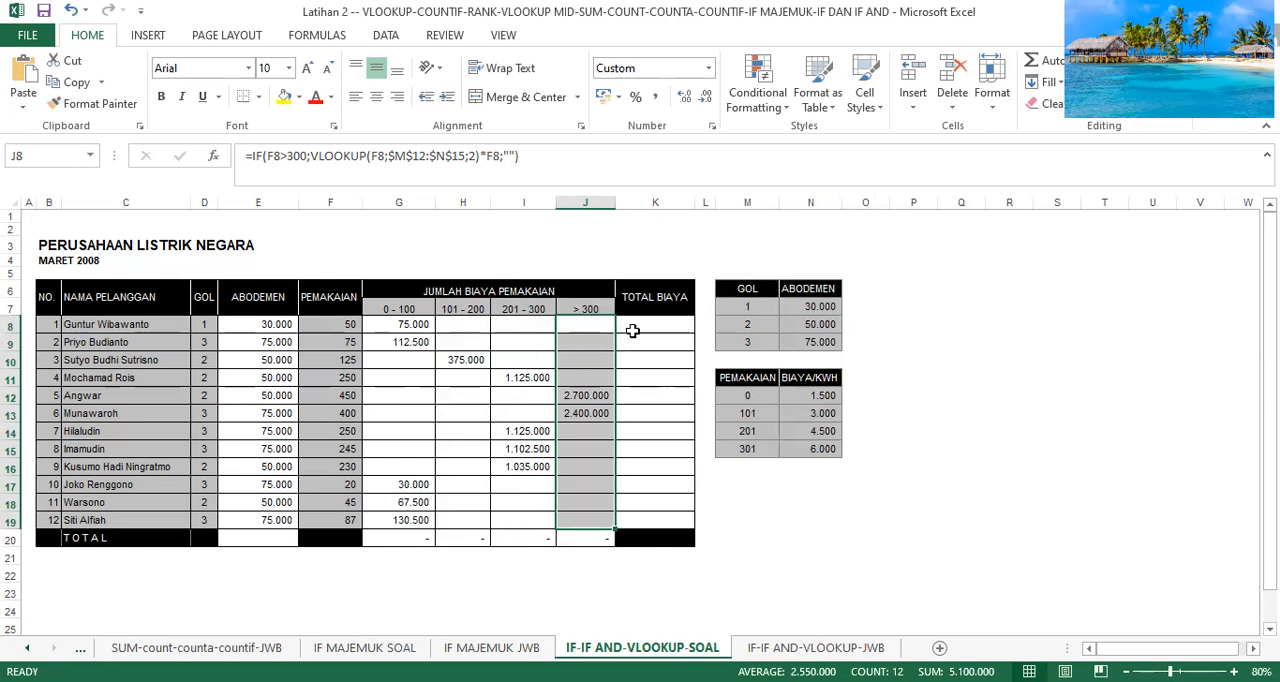
# Start a TOTAL BIAYA formula in K8 that adds the subscription fee in E8 to a SUM function.
pyautogui.click(634, 327)
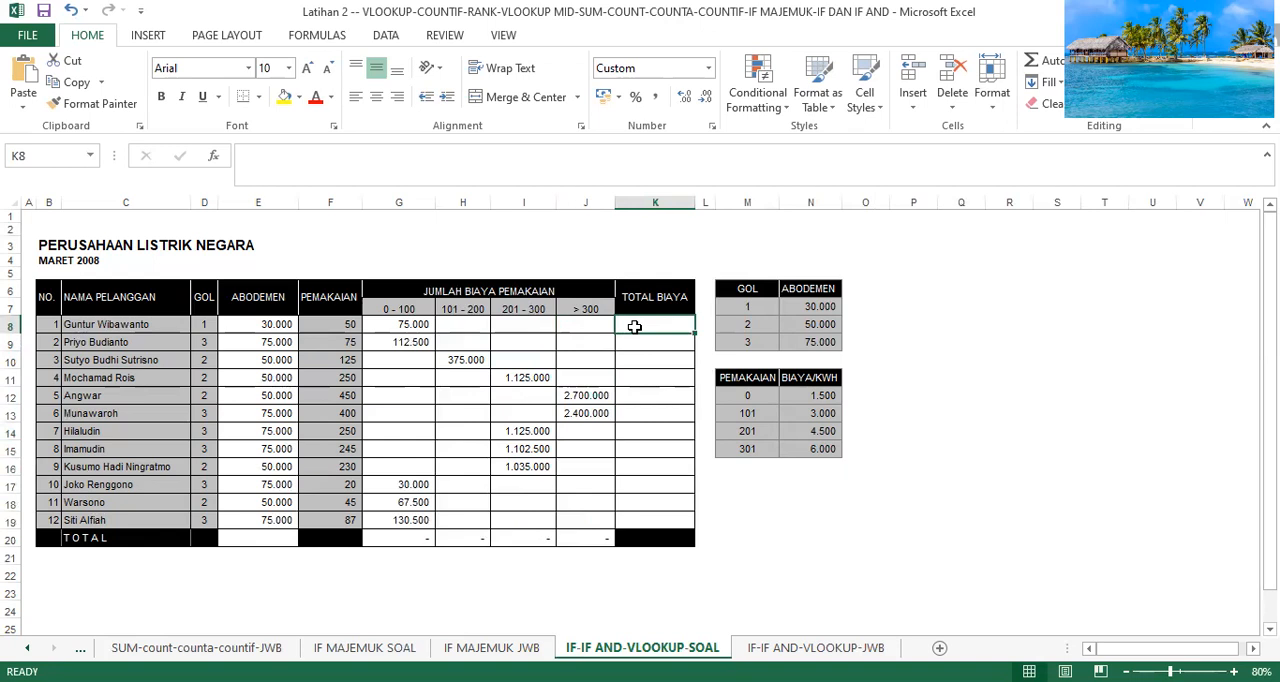
pyautogui.write('=')
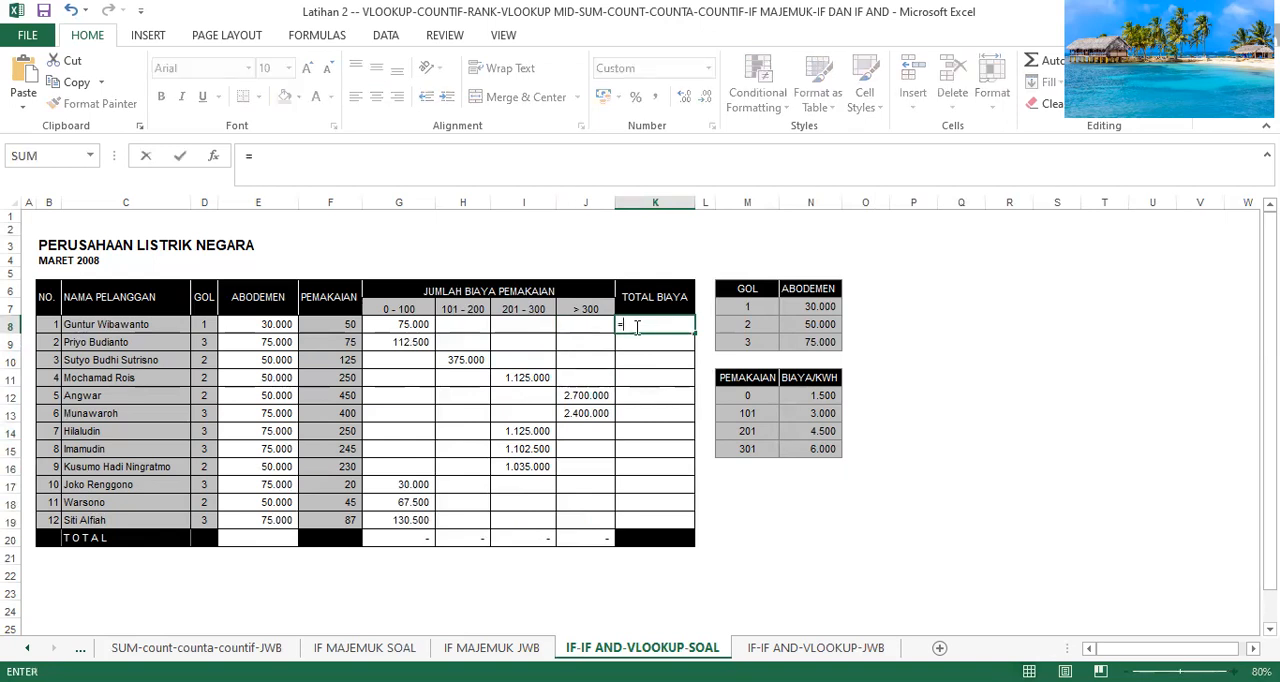
pyautogui.write('e')
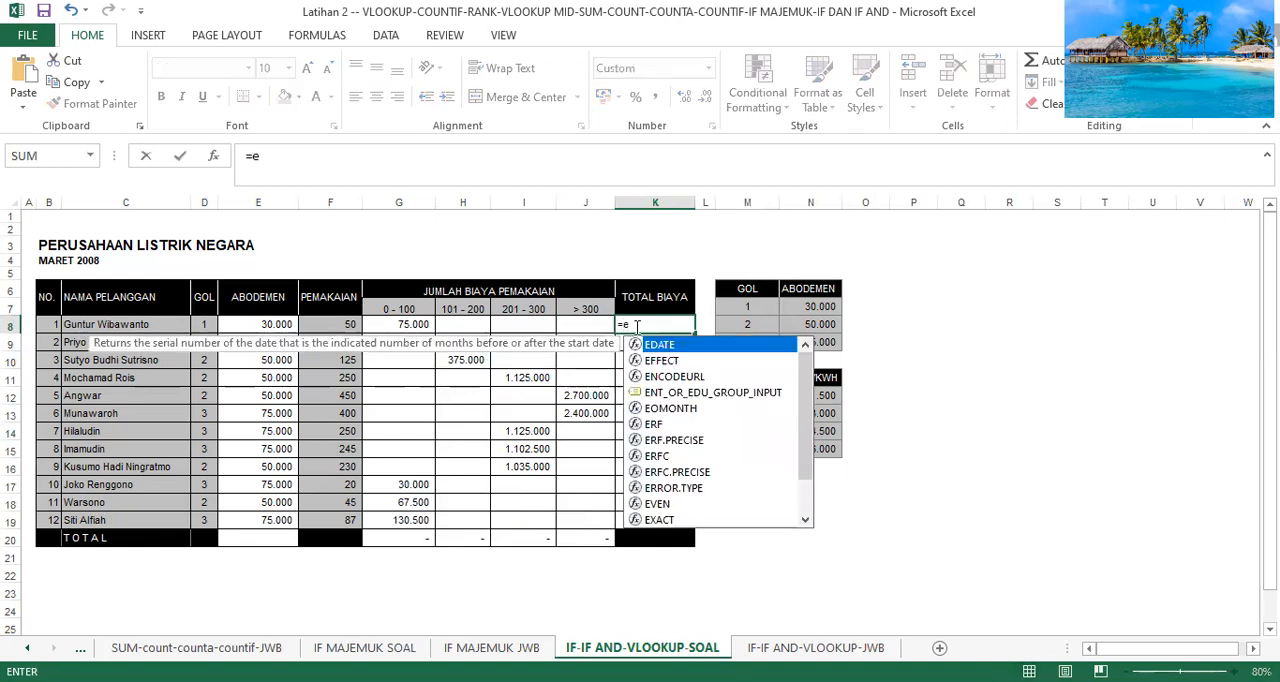
pyautogui.write('8')
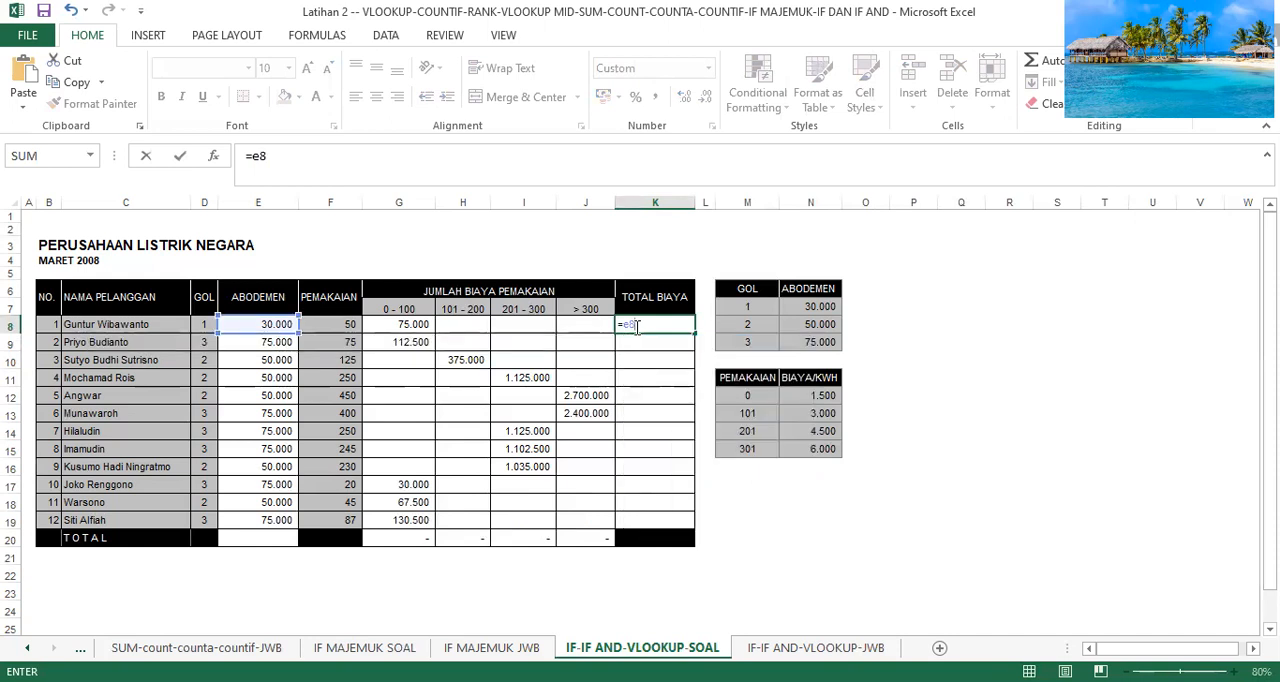
pyautogui.write('+')
pyautogui.write('sum')
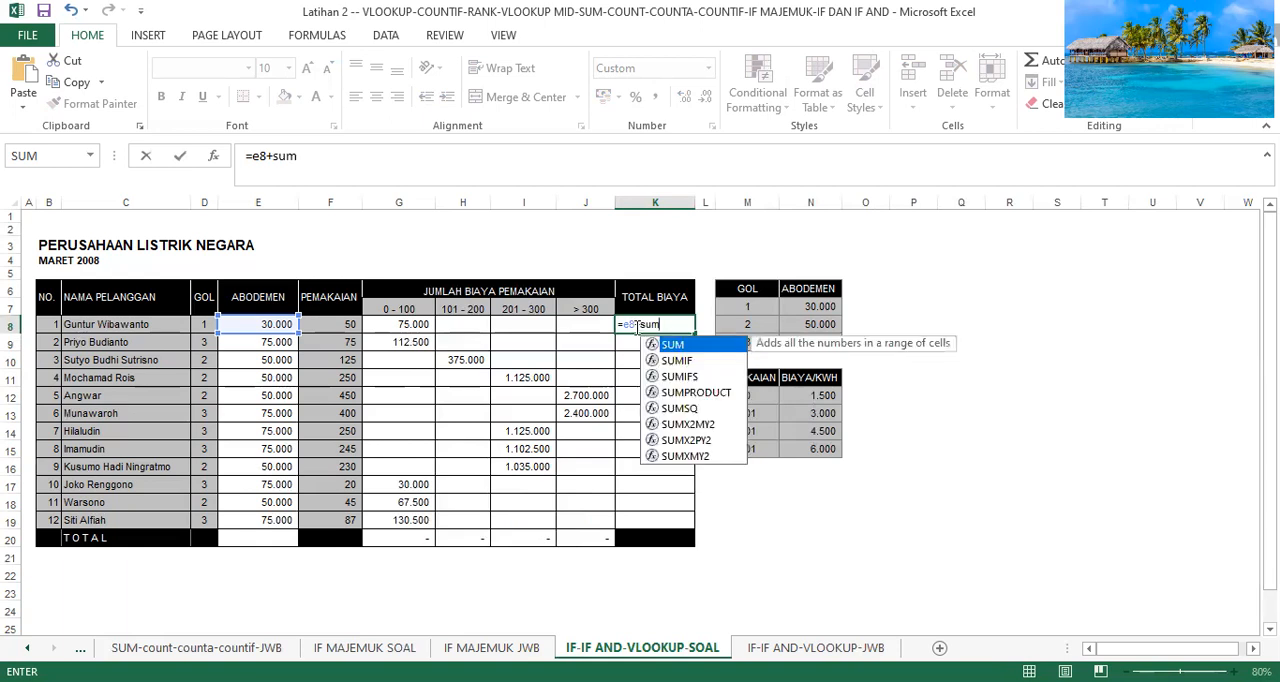
pyautogui.write('(')
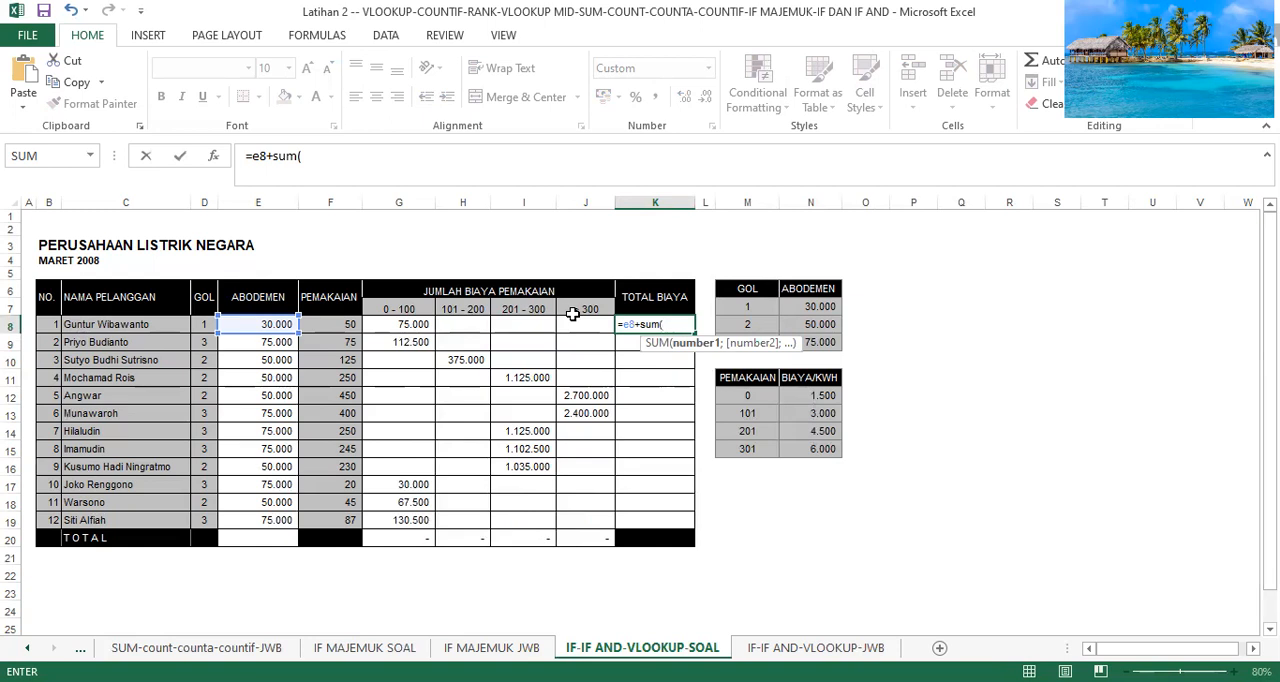
# Use G8:J8 as the SUM range in the K8 formula and enter it.
pyautogui.click(415, 326)
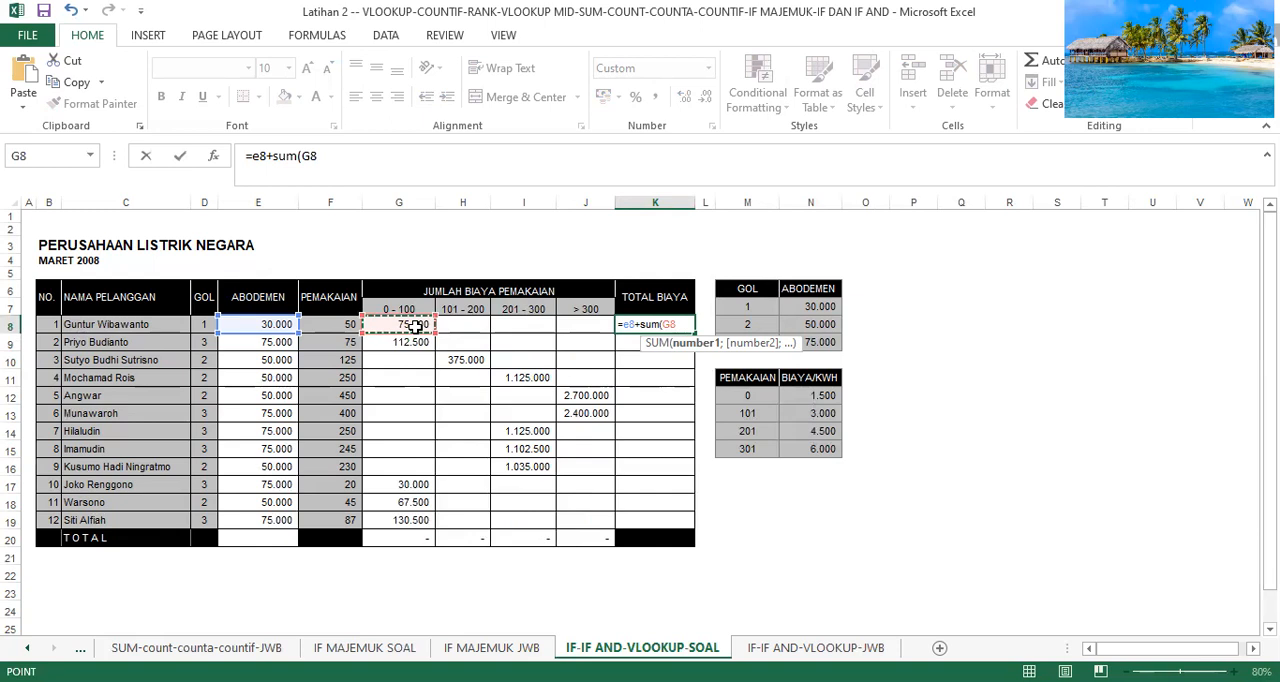
pyautogui.hotkey('shift', 'Right')
pyautogui.hotkey('shift', 'Right')
pyautogui.hotkey('shift', 'Right')
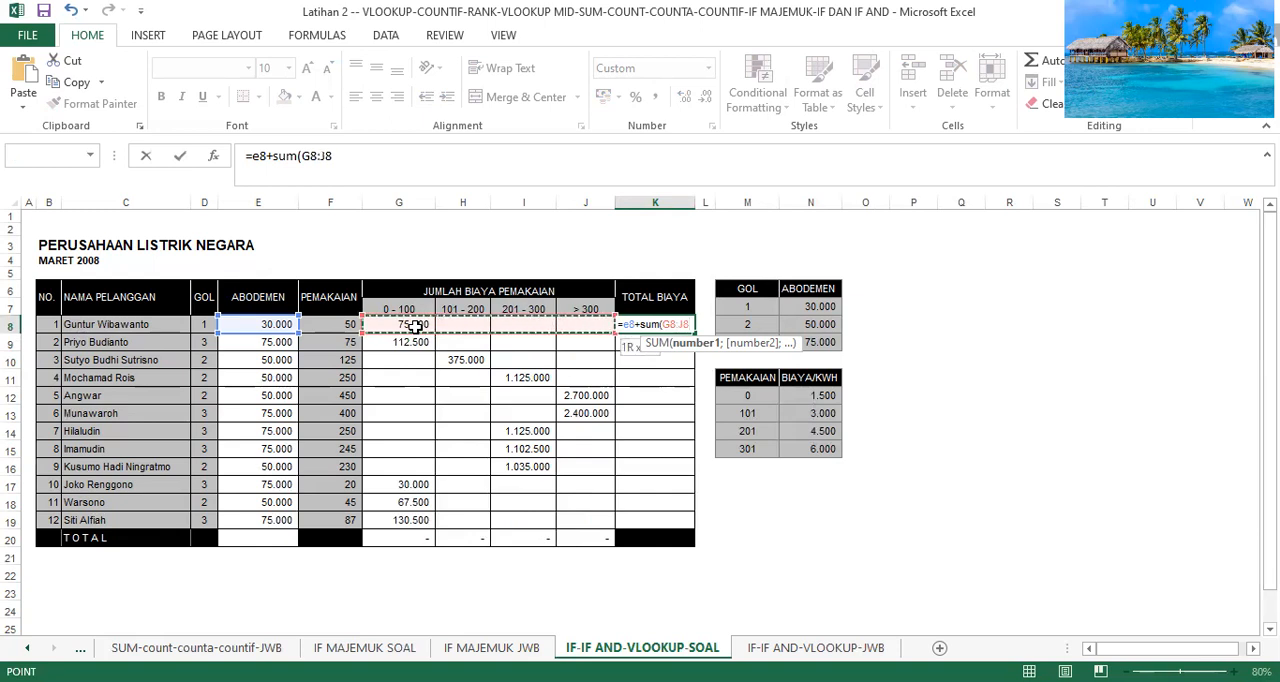
pyautogui.write(')')
pyautogui.press('Return')
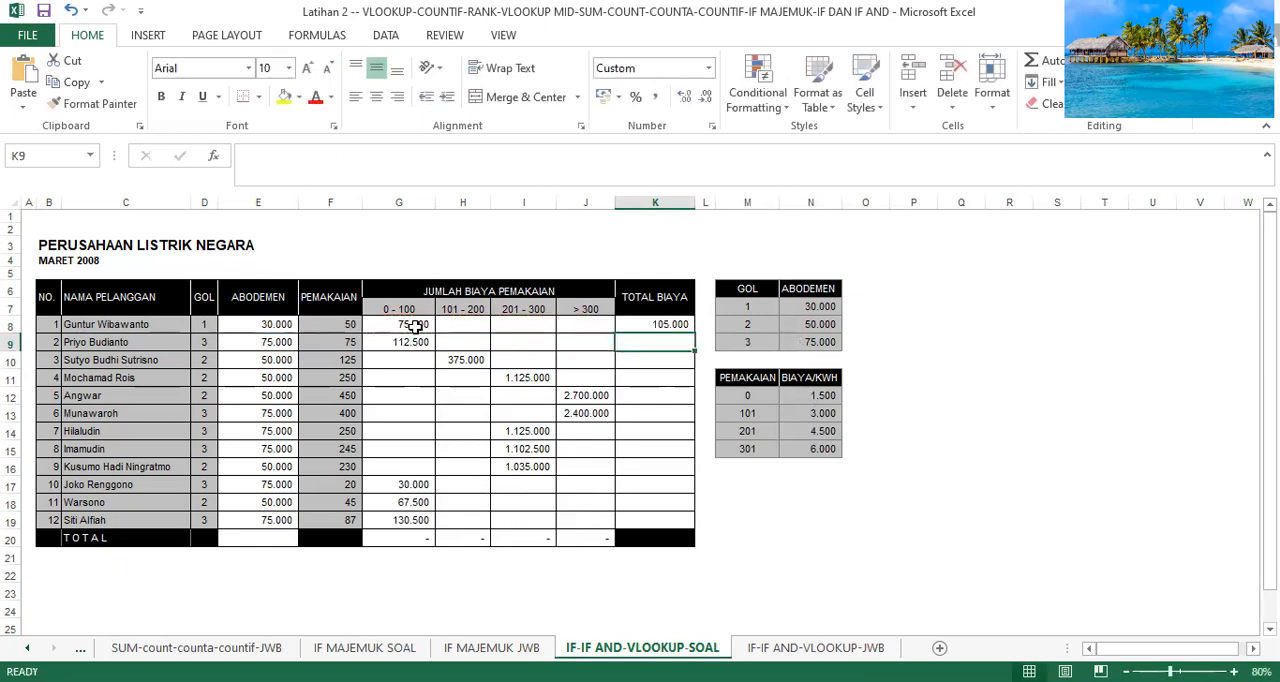
# Fill the K8 total cost formula down to K19.
pyautogui.click(676, 324)
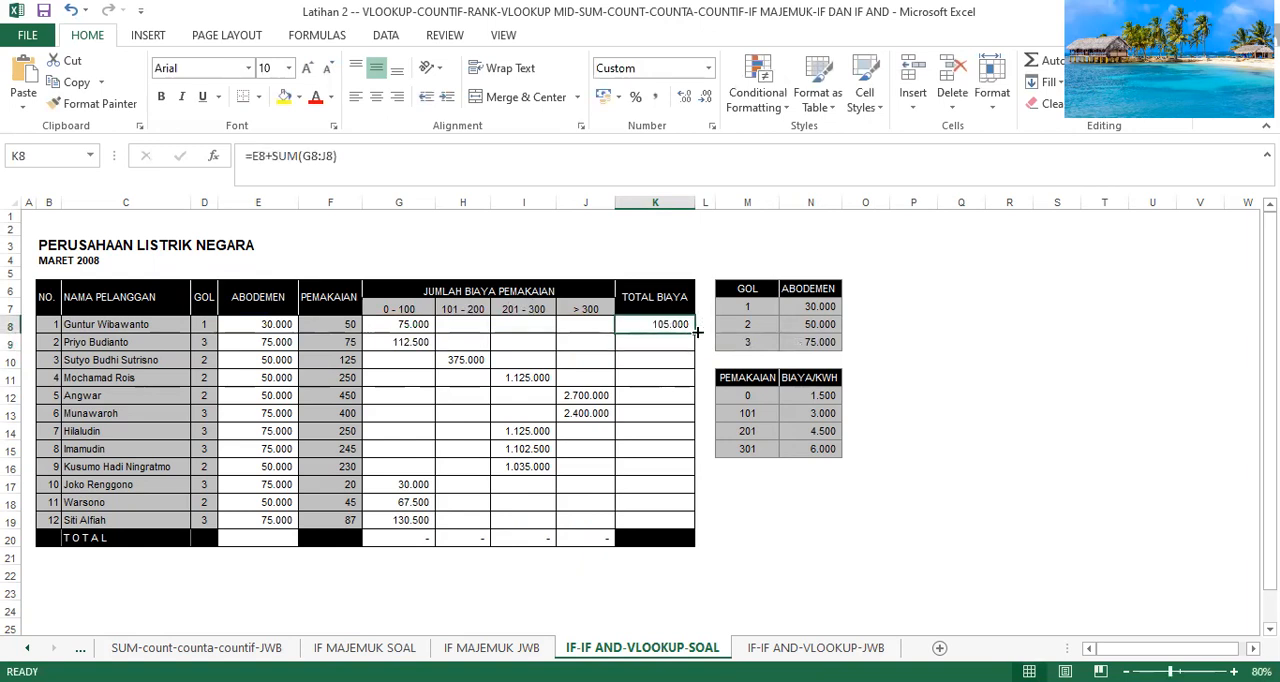
pyautogui.moveTo(693, 334); pyautogui.dragTo(686, 526)
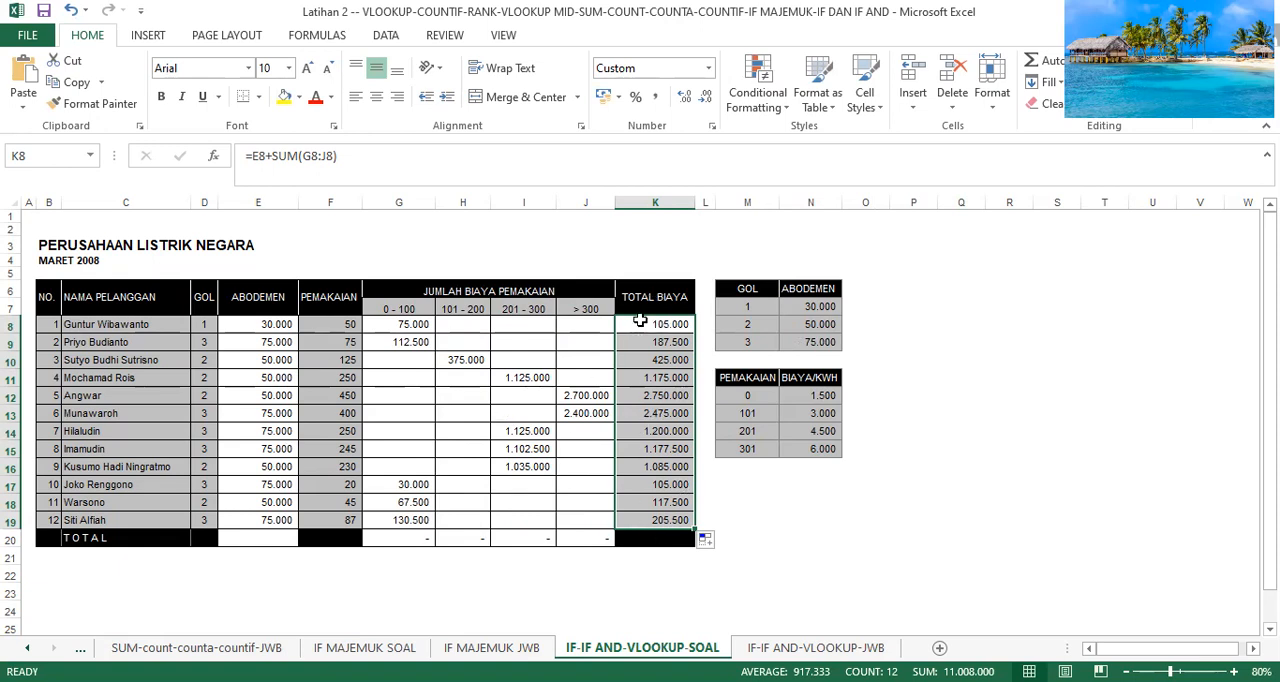
# Replace the formula in G20 of the TOTAL row with a SUM of G8:G19.
pyautogui.click(401, 538)
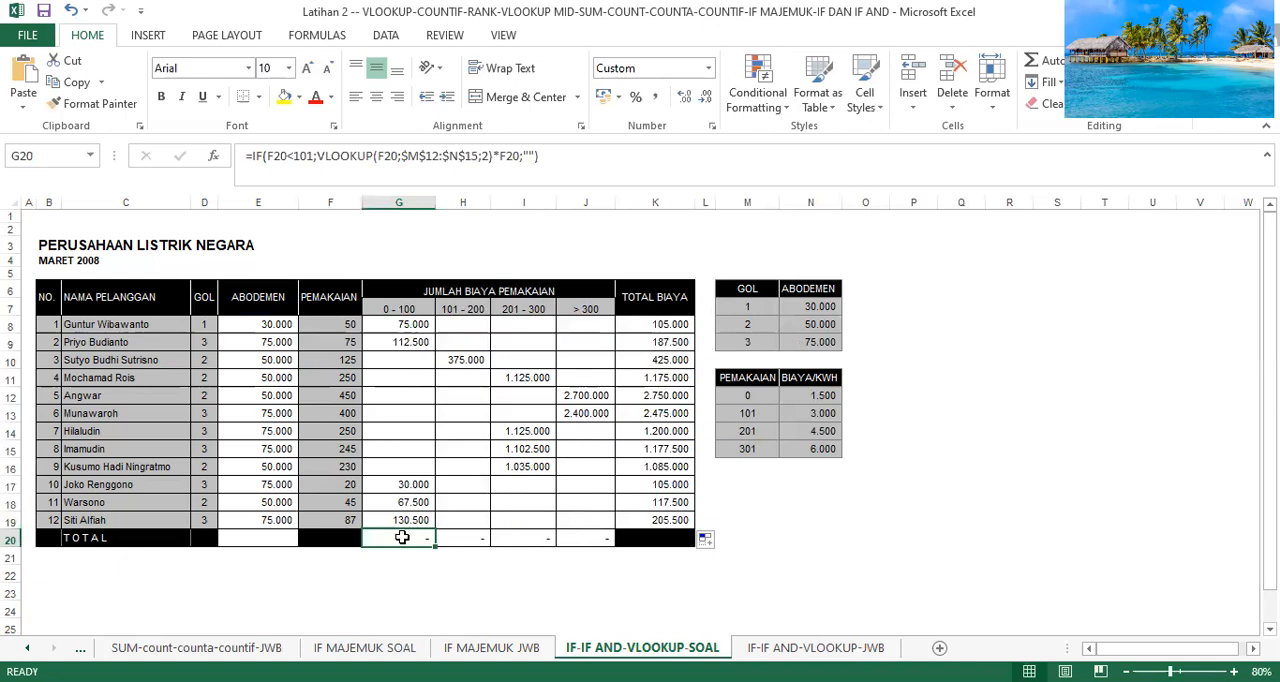
pyautogui.write('=s')
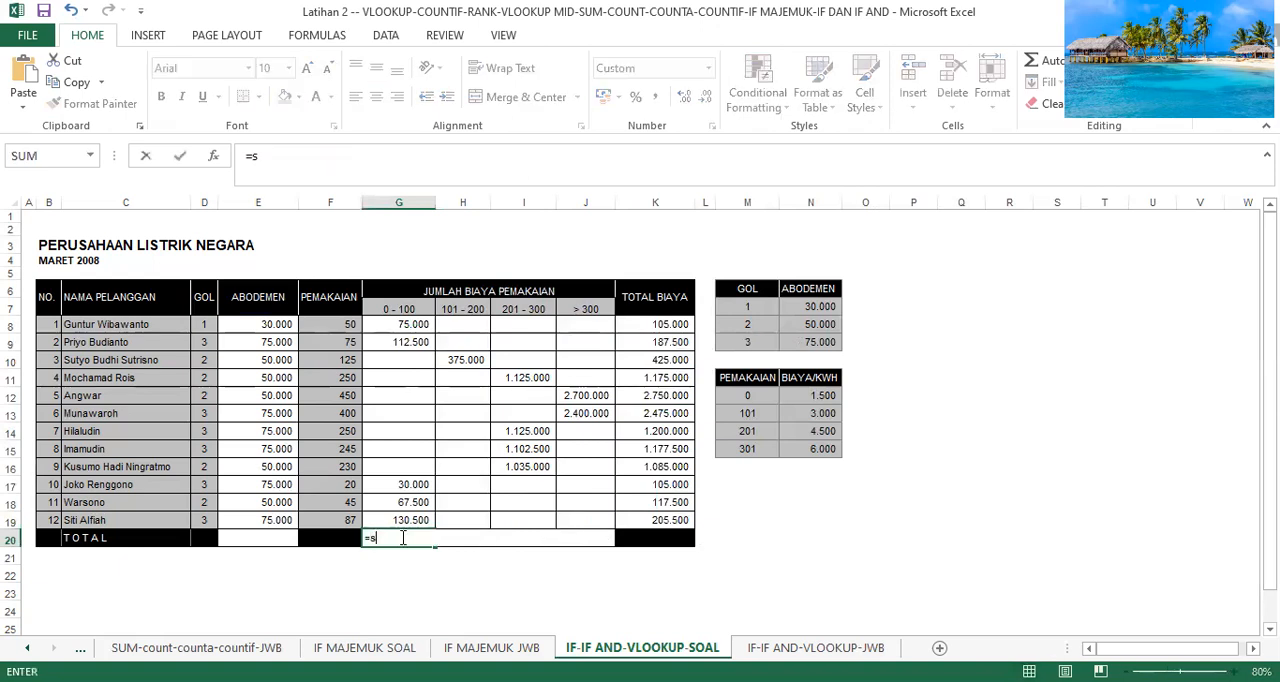
pyautogui.write('um(')
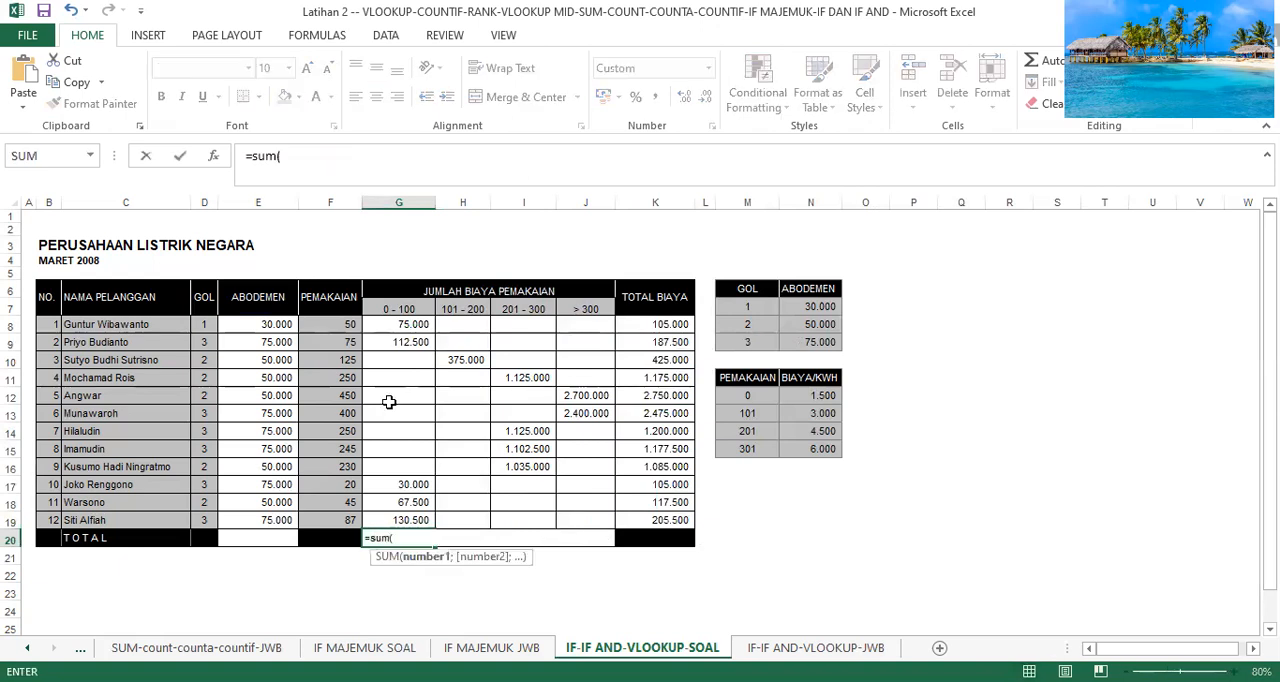
pyautogui.click(391, 325)
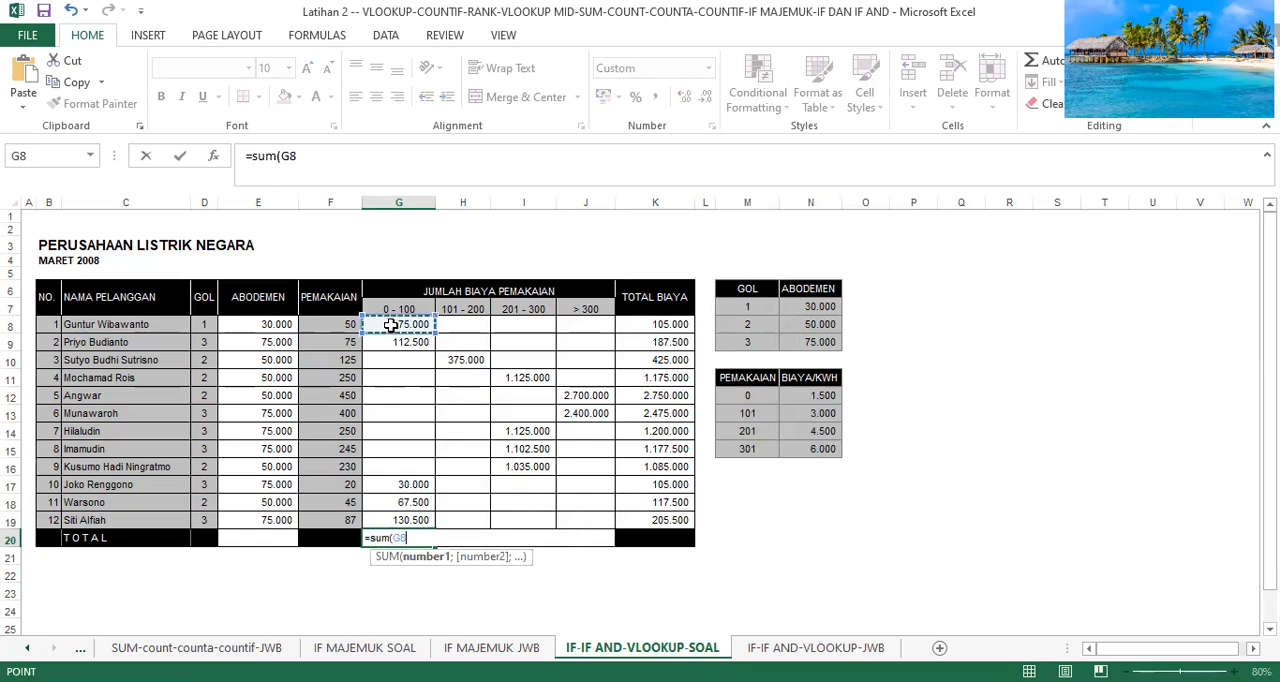
pyautogui.hotkey('ctrl', 'shift', 'Down')
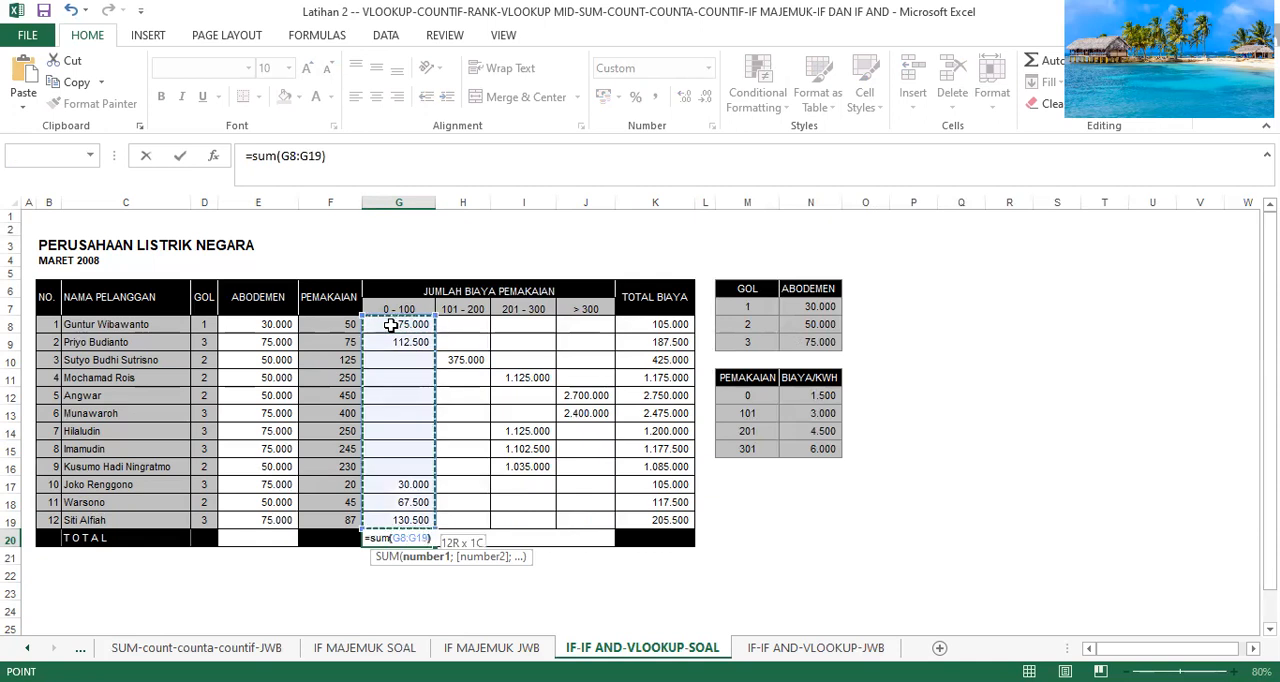
pyautogui.press('Return')
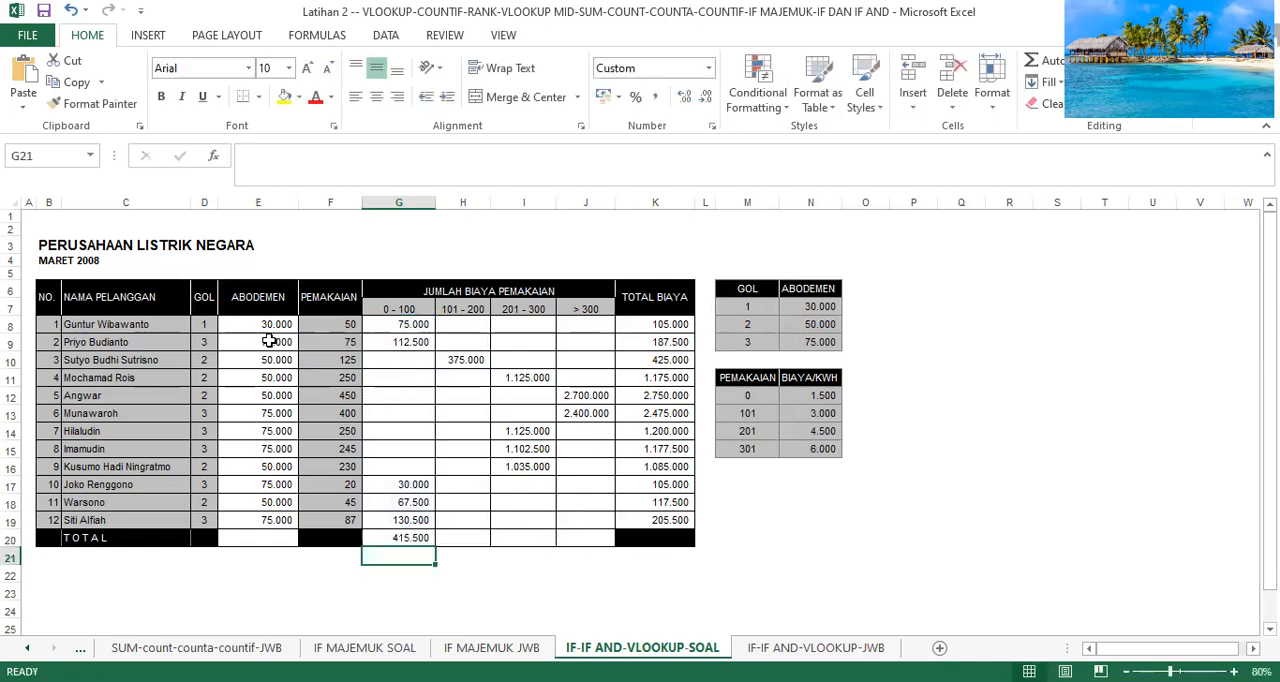
# Fill the G20 SUM formula across the TOTAL row to K20.
pyautogui.click(420, 537)
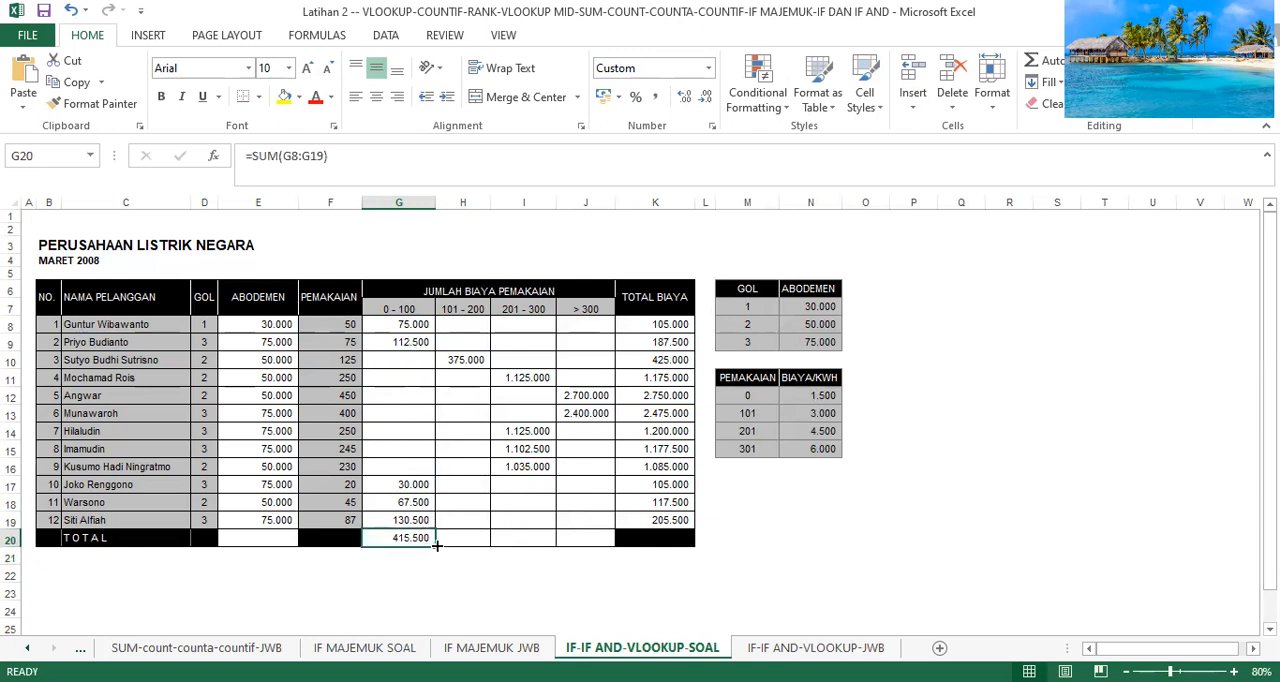
pyautogui.moveTo(437, 545); pyautogui.dragTo(676, 541)
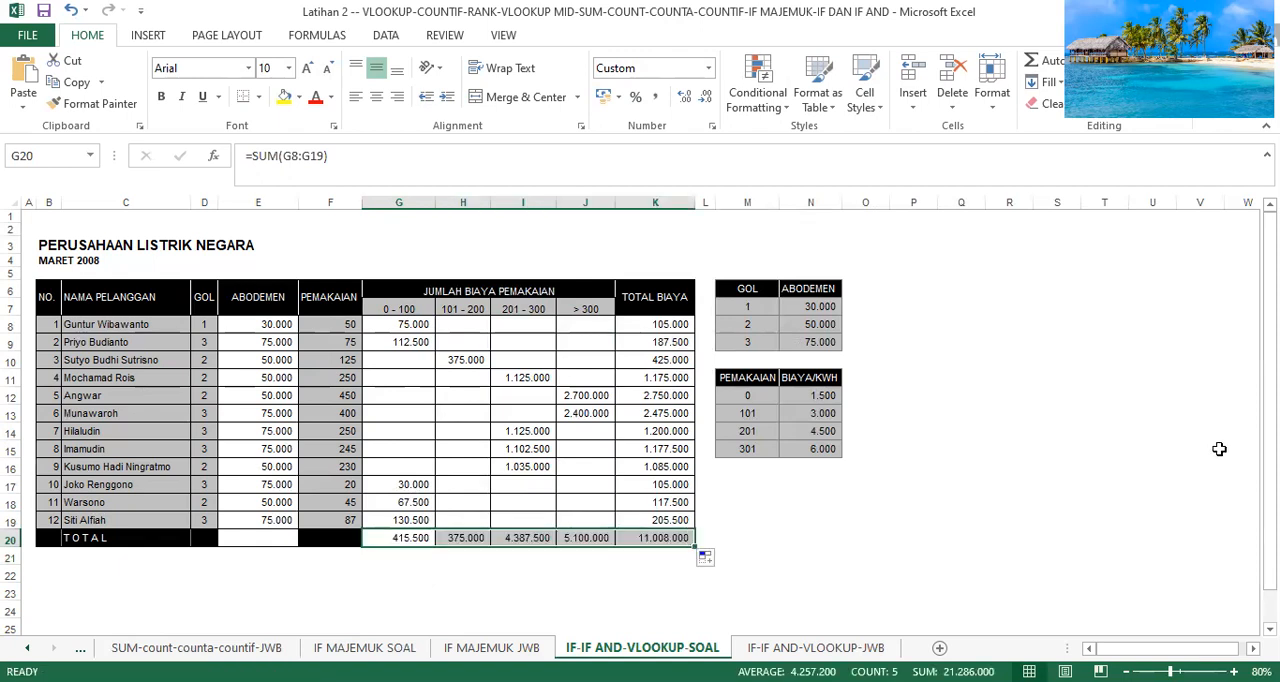